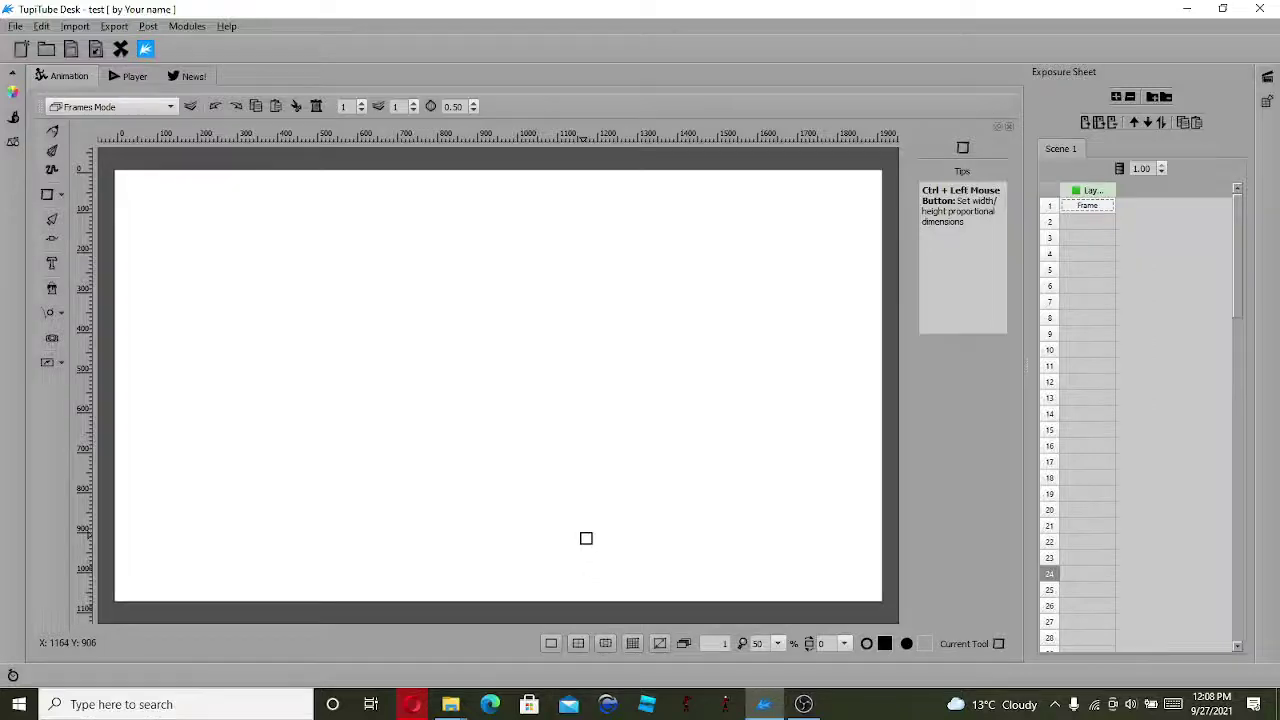
{"action": "left_click", "coordinate": [803, 704]}
{"action": "left_click", "coordinate": [803, 704]}
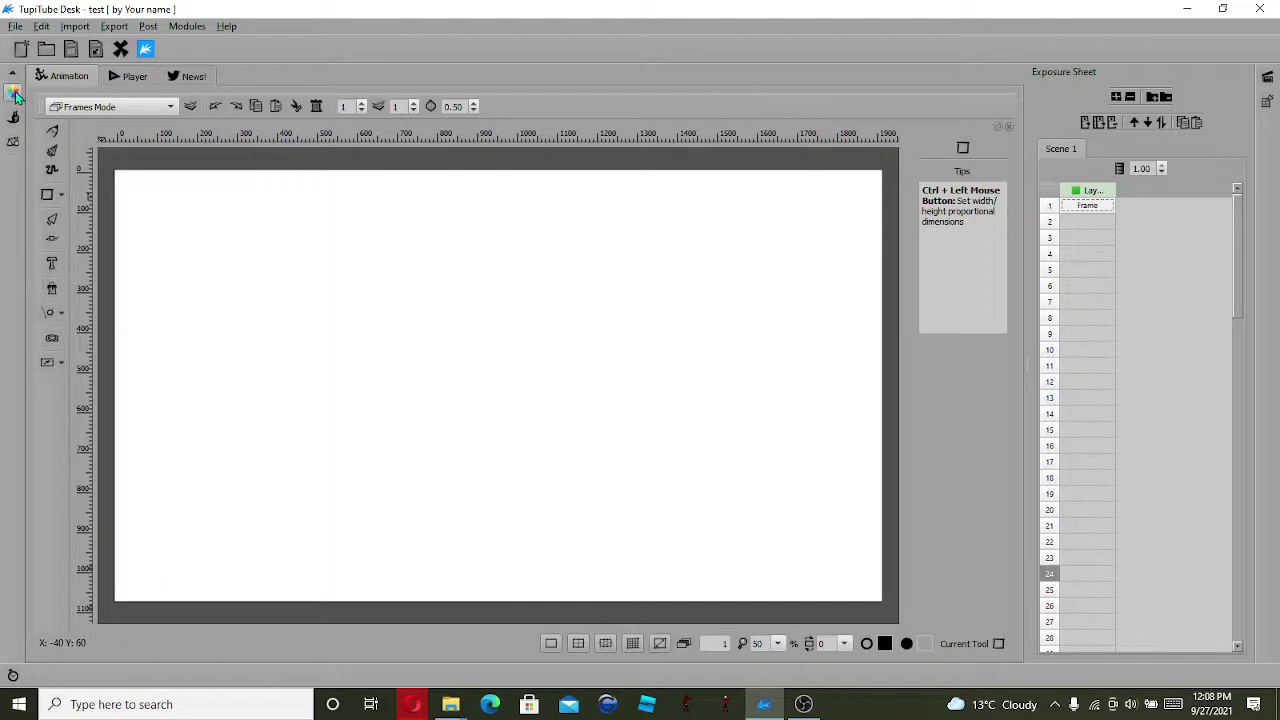
Step: Select the Pencil tool and show the brush properties with their thickness setting, hiding them again when done
{"action": "left_click", "coordinate": [52, 131]}
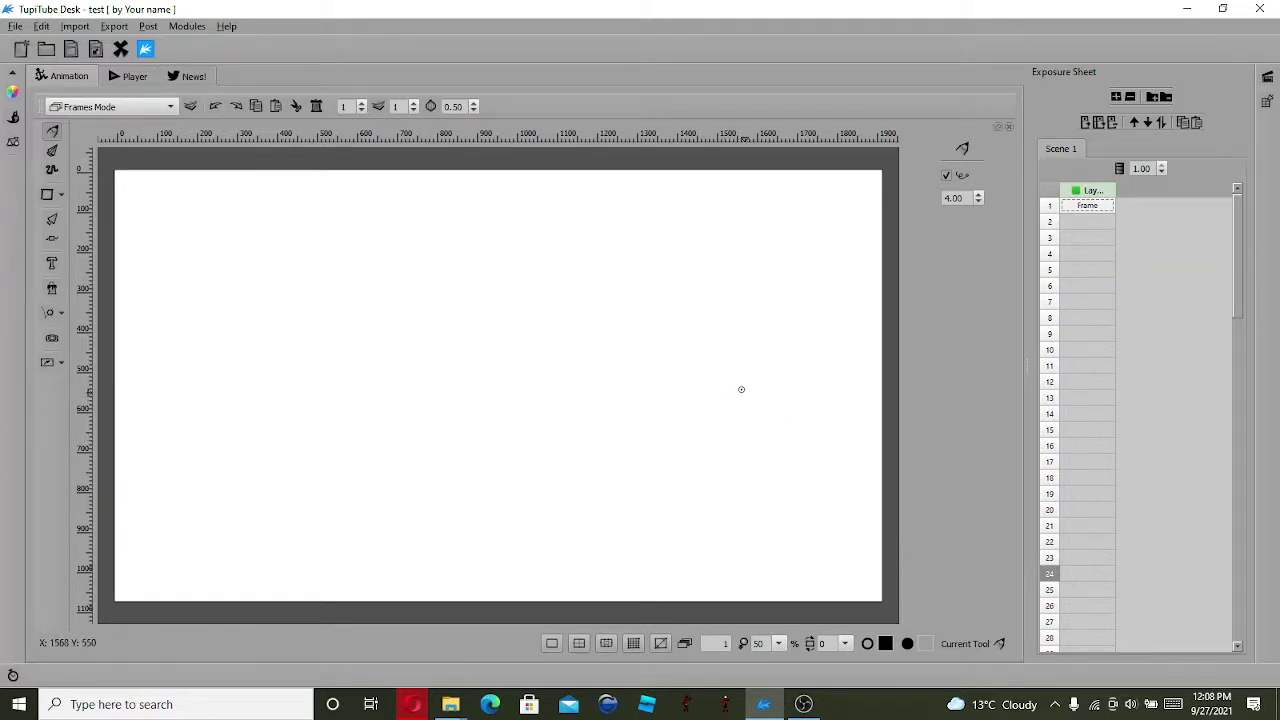
{"action": "left_click", "coordinate": [12, 118]}
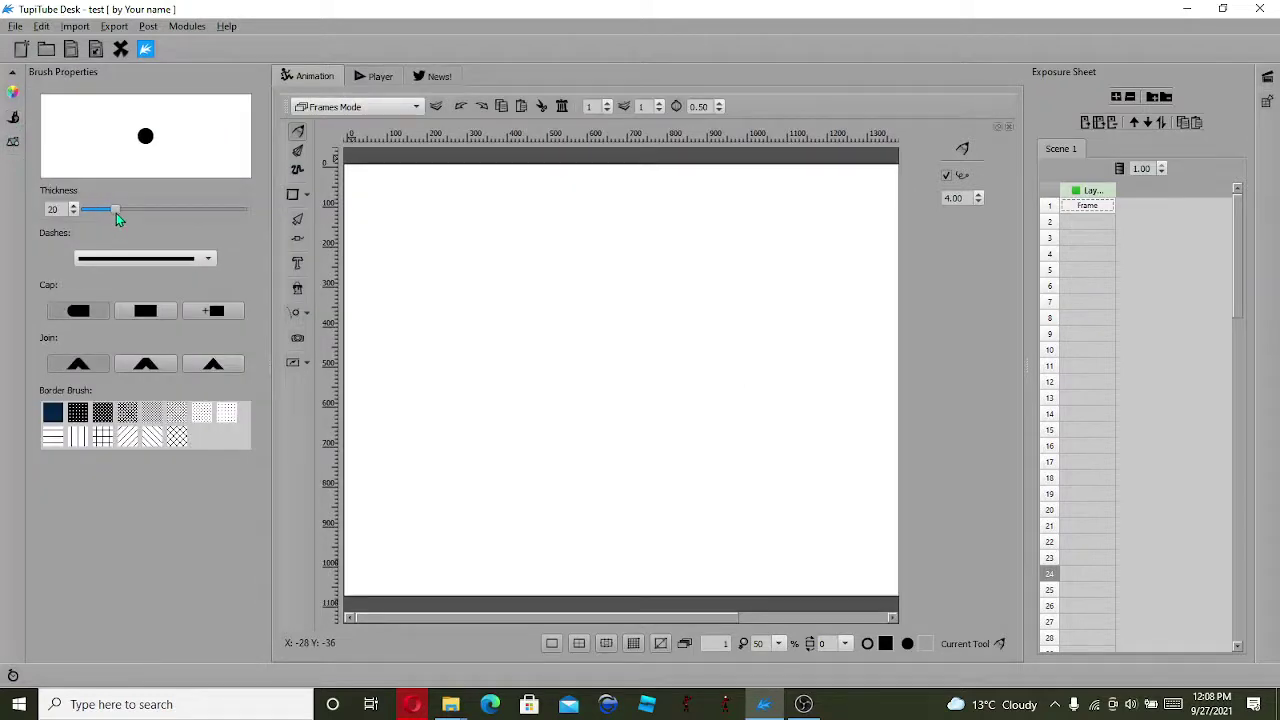
{"action": "left_click", "coordinate": [16, 117]}
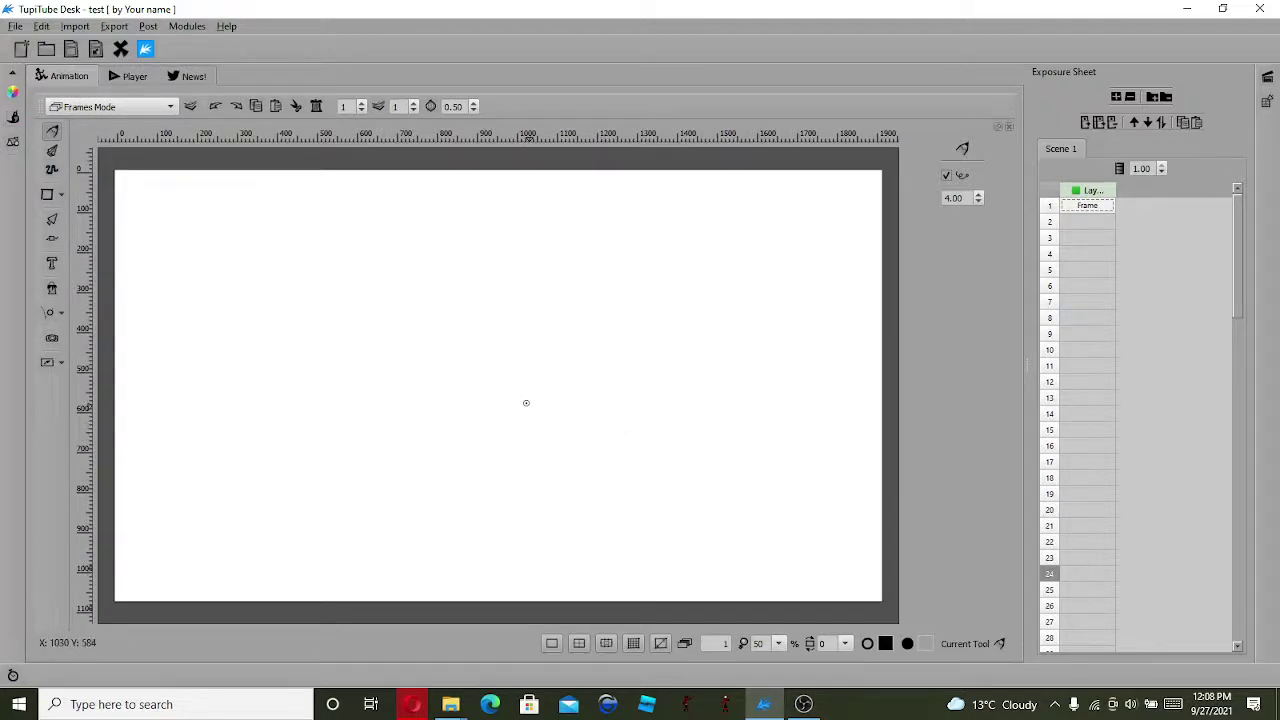
Step: Draw a black stick figure with hanging arms and an outlined head in frame 1, in the canvas's lower right area
{"action": "left_click", "coordinate": [1087, 205]}
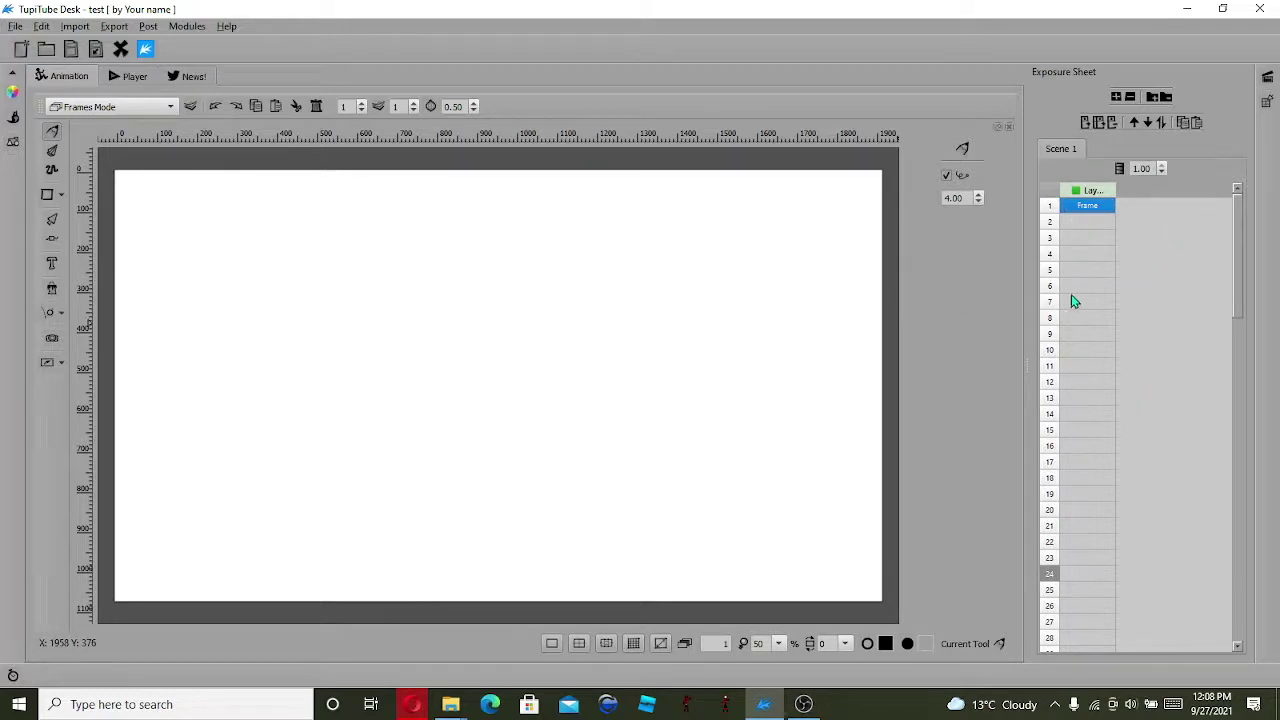
{"action": "left_click", "coordinate": [1065, 338]}
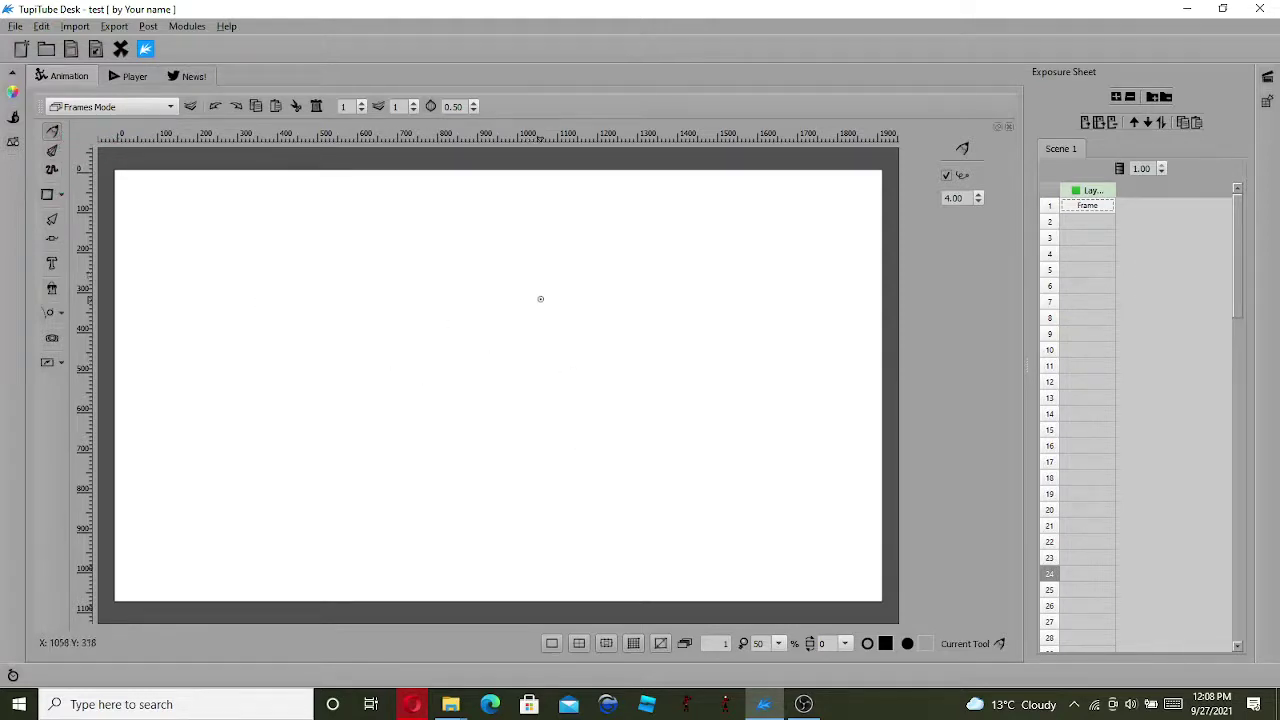
{"action": "scroll", "coordinate": [540, 295], "scroll_direction": "up", "scroll_amount": 1}
{"action": "scroll", "coordinate": [615, 397], "scroll_direction": "down", "scroll_amount": 1}
{"action": "scroll", "coordinate": [632, 394], "scroll_direction": "up", "scroll_amount": 1}
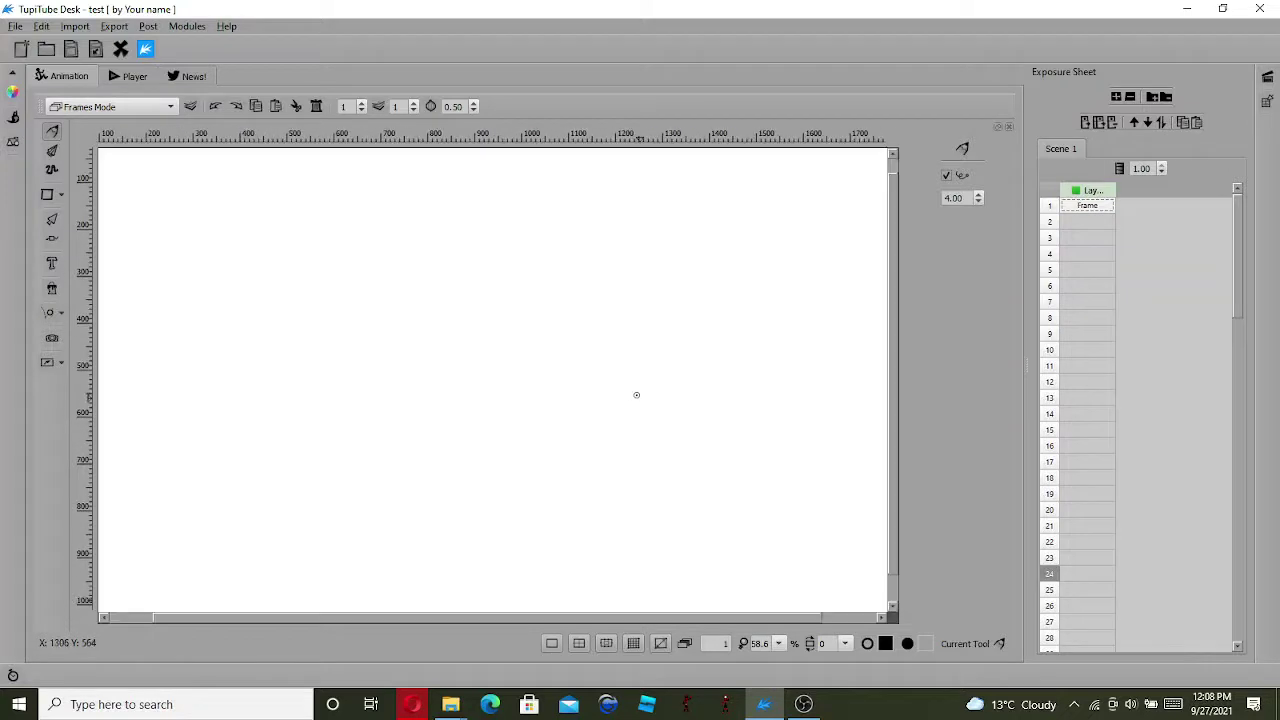
{"action": "scroll", "coordinate": [830, 468], "scroll_direction": "down", "scroll_amount": 1}
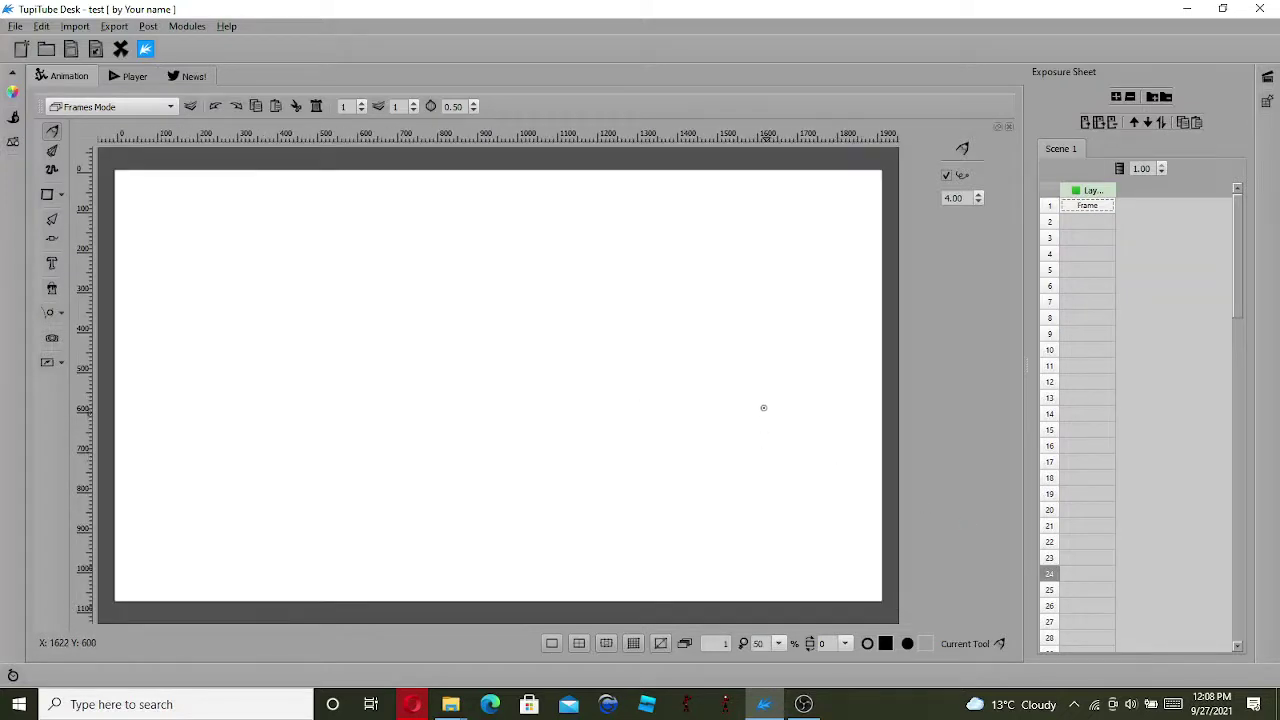
{"action": "mouse_move", "coordinate": [778, 422]}
{"action": "left_mouse_down"}
{"action": "mouse_move", "coordinate": [786, 474]}
{"action": "mouse_move", "coordinate": [766, 545]}
{"action": "left_mouse_up"}
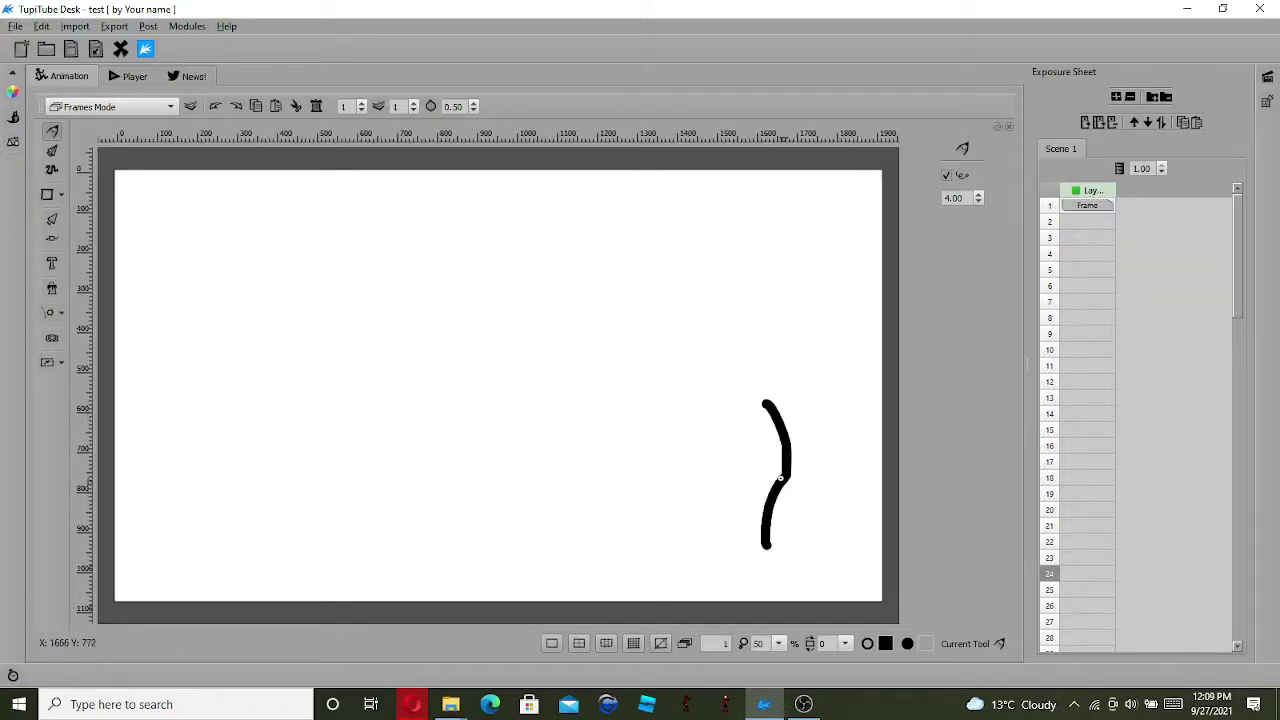
{"action": "left_click_drag", "start_coordinate": [786, 476], "coordinate": [804, 548]}
{"action": "mouse_move", "coordinate": [780, 428]}
{"action": "left_mouse_down"}
{"action": "mouse_move", "coordinate": [756, 486]}
{"action": "mouse_move", "coordinate": [800, 433]}
{"action": "mouse_move", "coordinate": [812, 468]}
{"action": "left_mouse_up"}
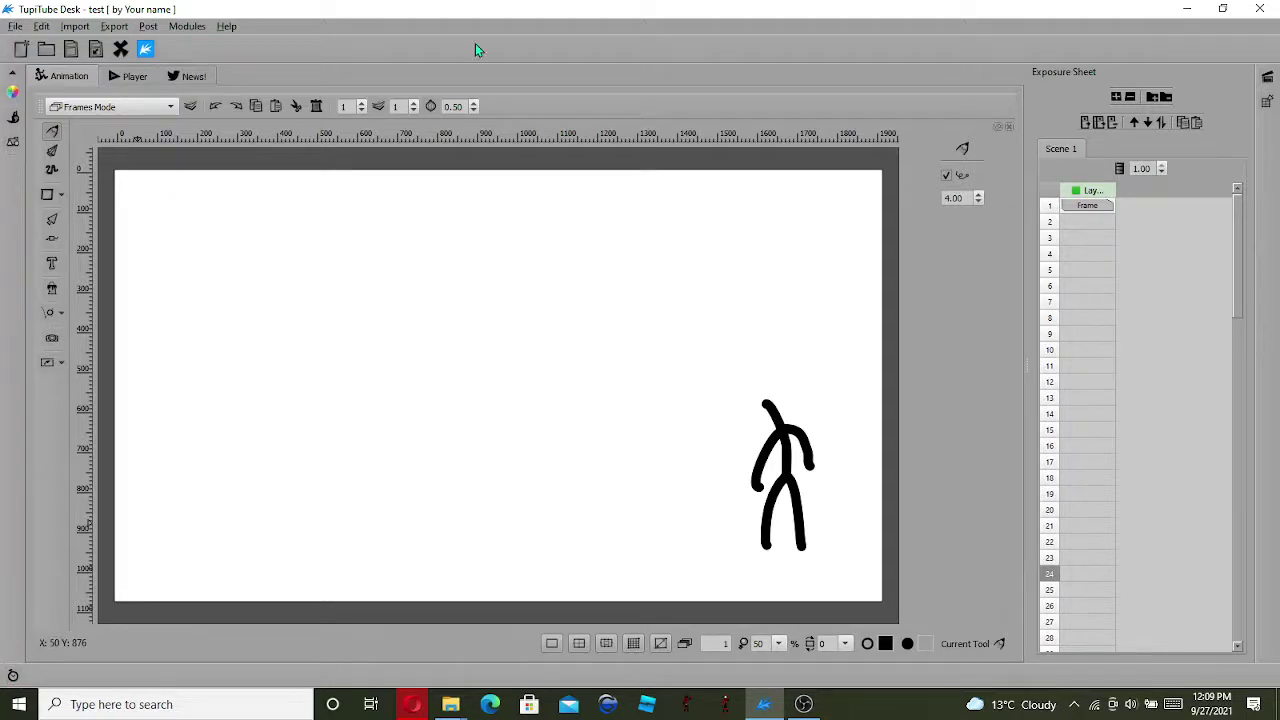
{"action": "mouse_move", "coordinate": [778, 409]}
{"action": "left_mouse_down"}
{"action": "mouse_move", "coordinate": [777, 374]}
{"action": "mouse_move", "coordinate": [728, 392]}
{"action": "mouse_move", "coordinate": [767, 405]}
{"action": "left_mouse_up"}
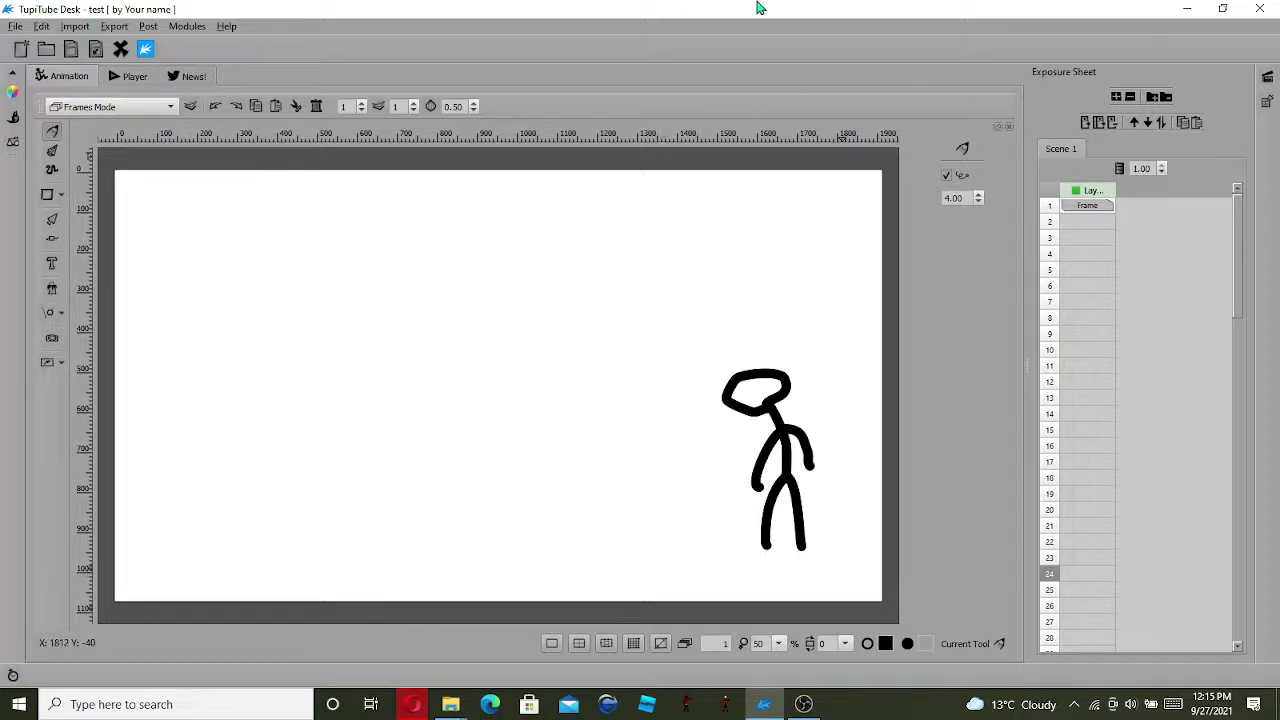
Step: Preview the single-frame scene in the player and return to the animation workspace
{"action": "left_click", "coordinate": [1090, 205]}
{"action": "left_click", "coordinate": [117, 78]}
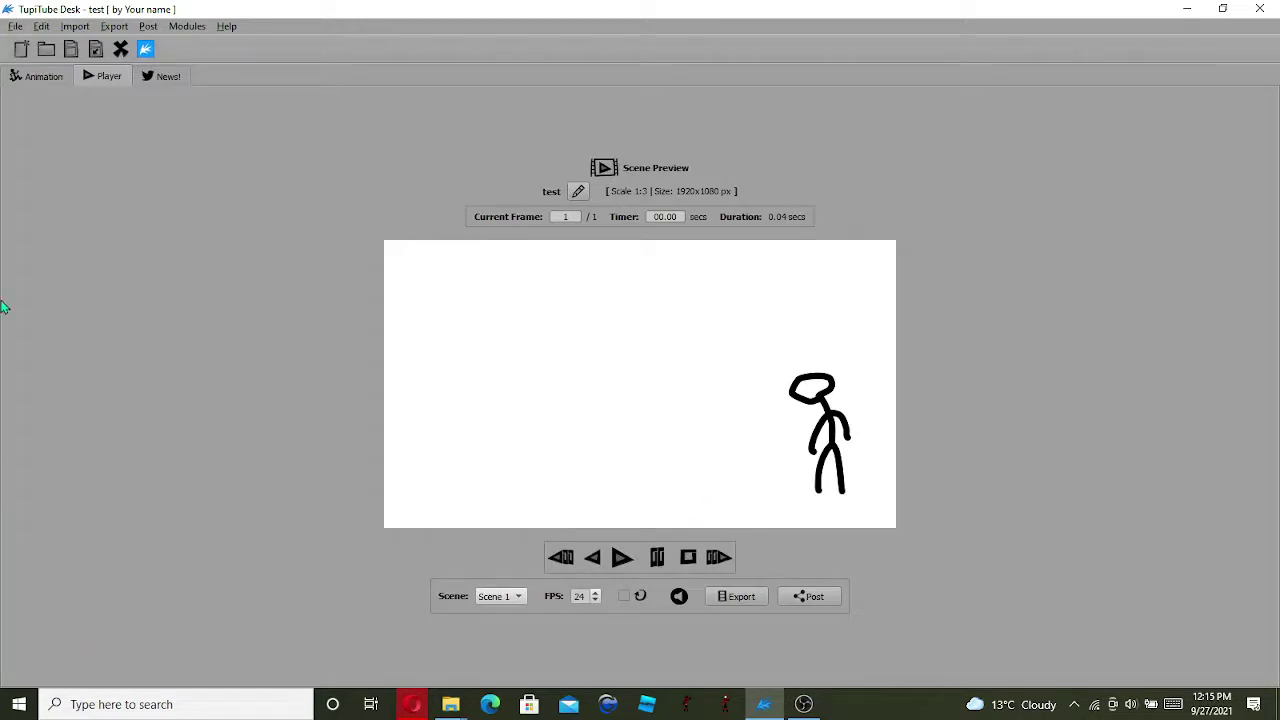
{"action": "left_click", "coordinate": [40, 77]}
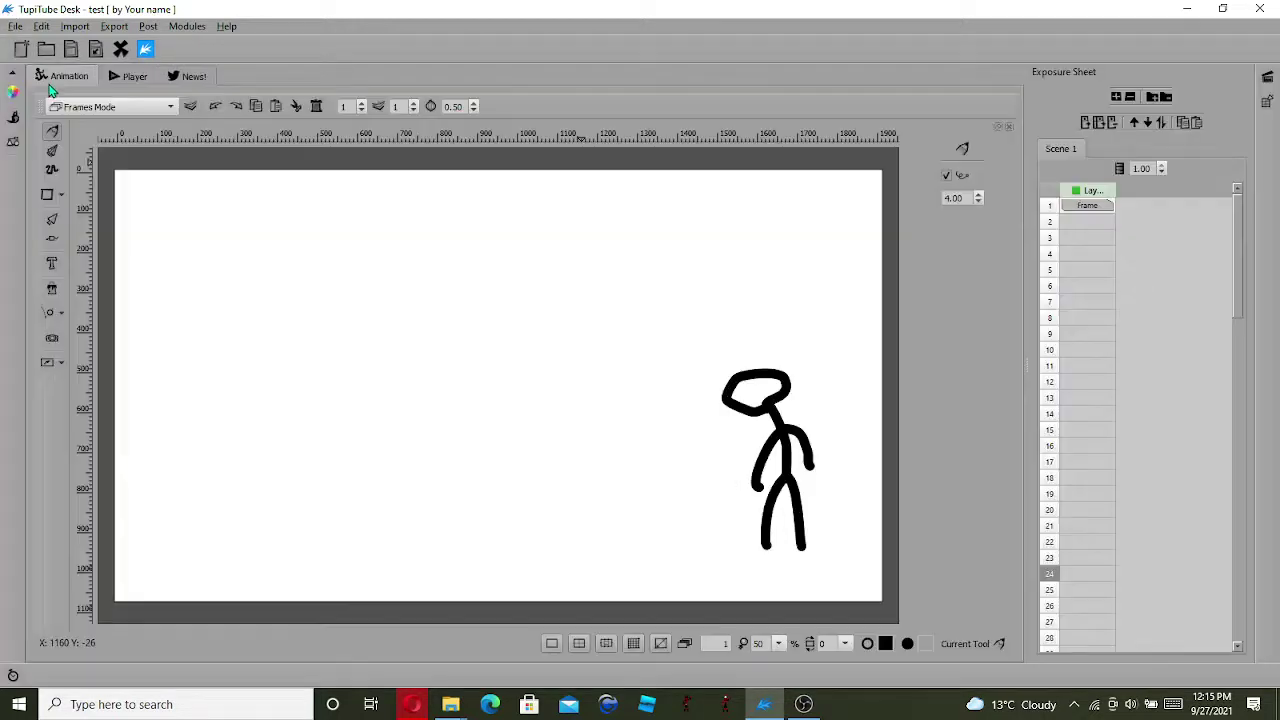
Step: Add frame 2 and draw the stick figure with spread legs and one arm stretched out toward the canvas's left side
{"action": "left_click", "coordinate": [1095, 230]}
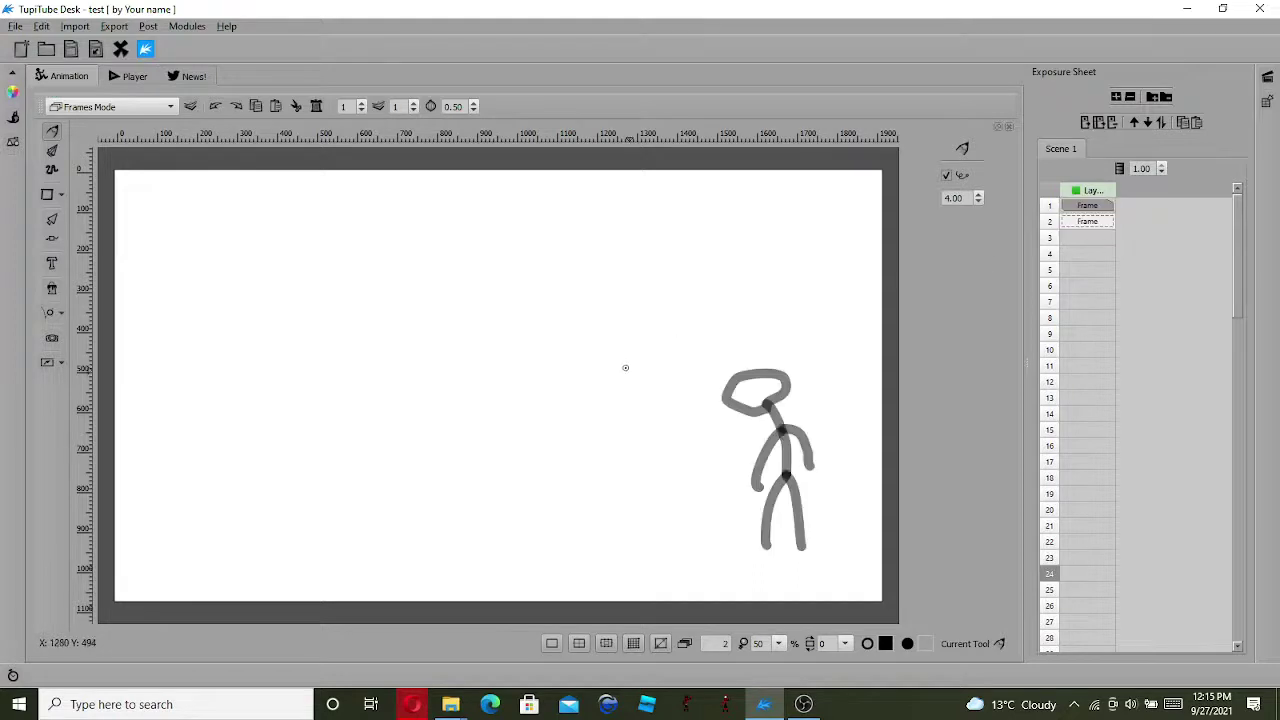
{"action": "left_click_drag", "start_coordinate": [771, 402], "coordinate": [709, 564]}
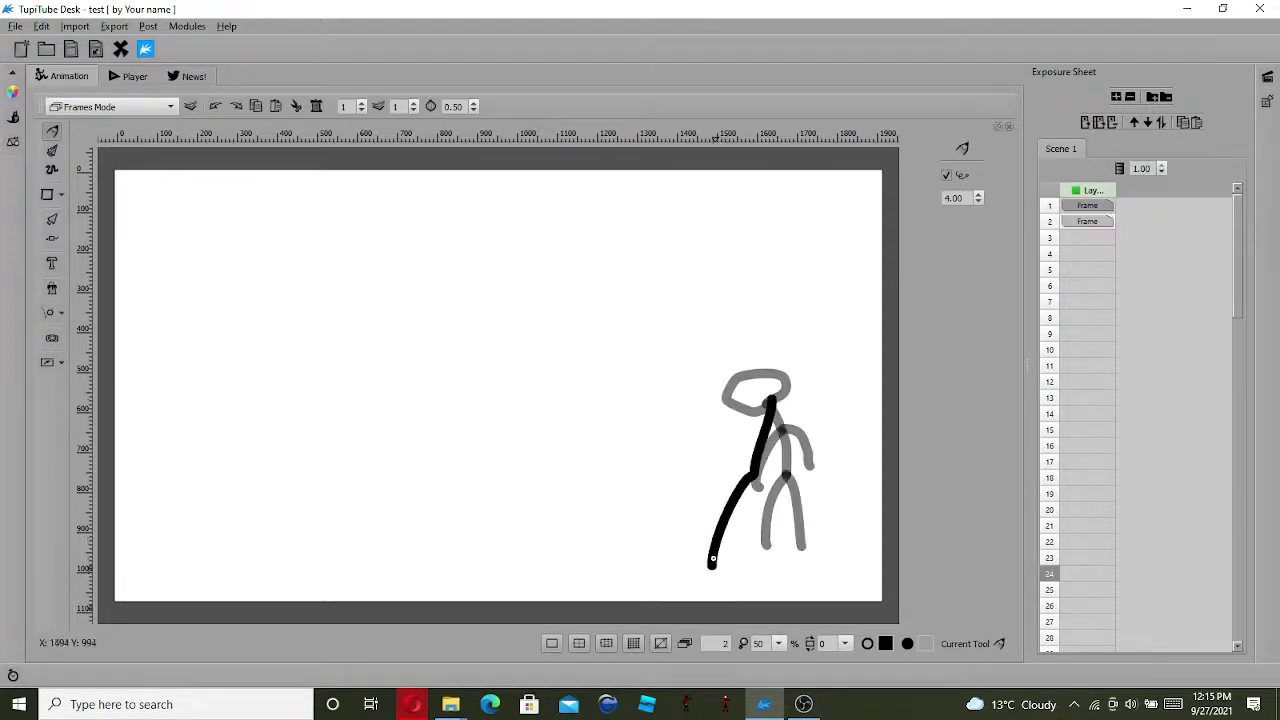
{"action": "left_click_drag", "start_coordinate": [757, 478], "coordinate": [781, 562]}
{"action": "left_click_drag", "start_coordinate": [768, 426], "coordinate": [687, 418]}
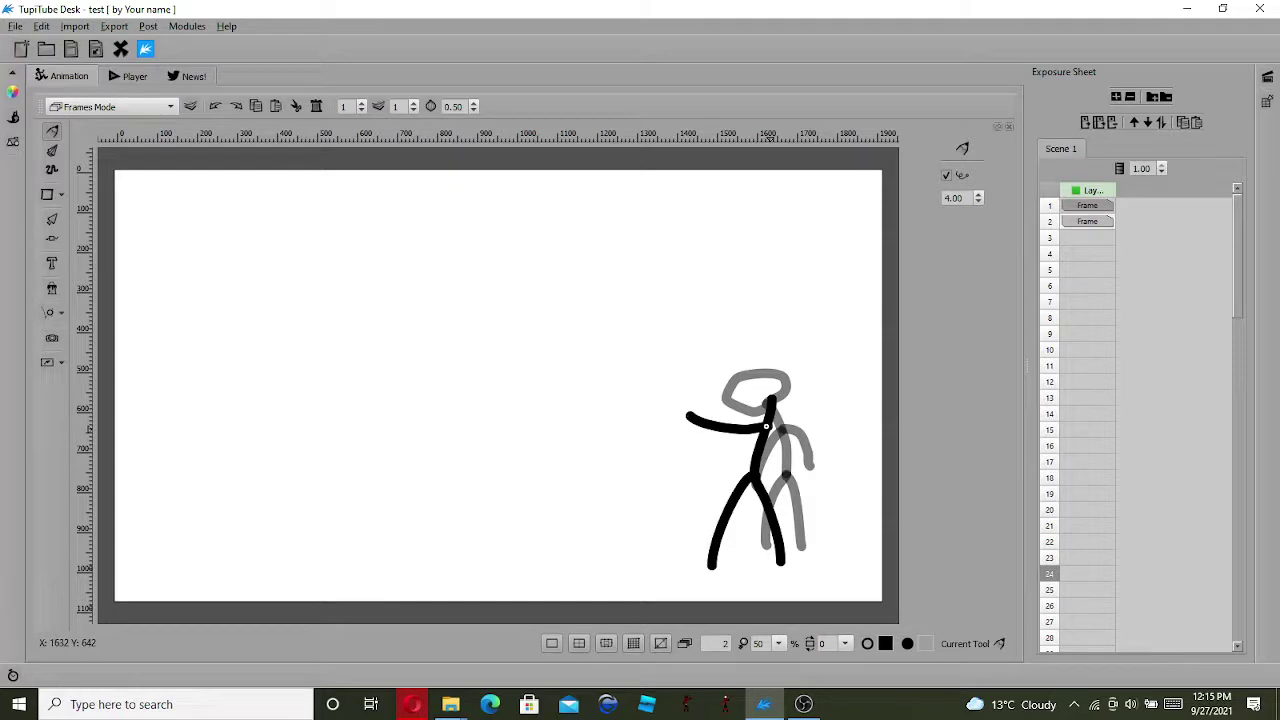
{"action": "left_click_drag", "start_coordinate": [770, 424], "coordinate": [797, 483]}
{"action": "mouse_move", "coordinate": [772, 402]}
{"action": "left_mouse_down"}
{"action": "mouse_move", "coordinate": [808, 408]}
{"action": "mouse_move", "coordinate": [805, 365]}
{"action": "mouse_move", "coordinate": [774, 380]}
{"action": "mouse_move", "coordinate": [776, 410]}
{"action": "left_mouse_up"}
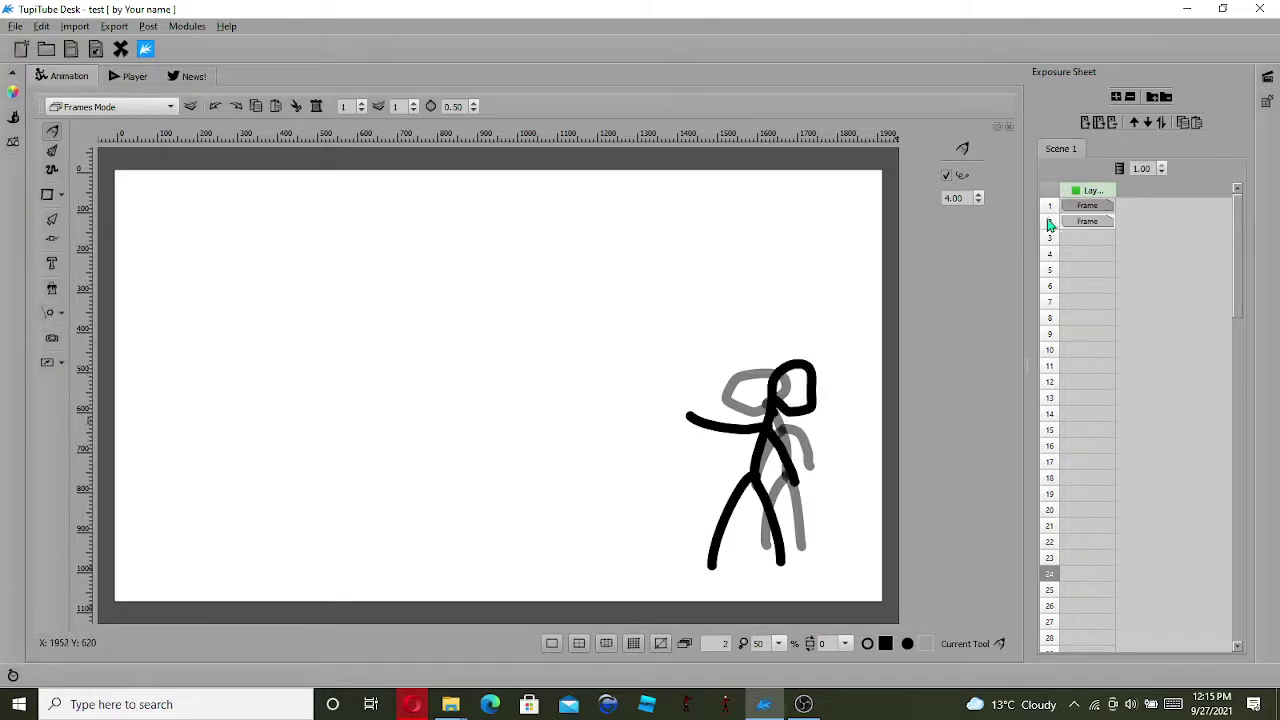
Step: Try reordering the frames by moving the current one down and up in the exposure sheet
{"action": "left_click", "coordinate": [1142, 122]}
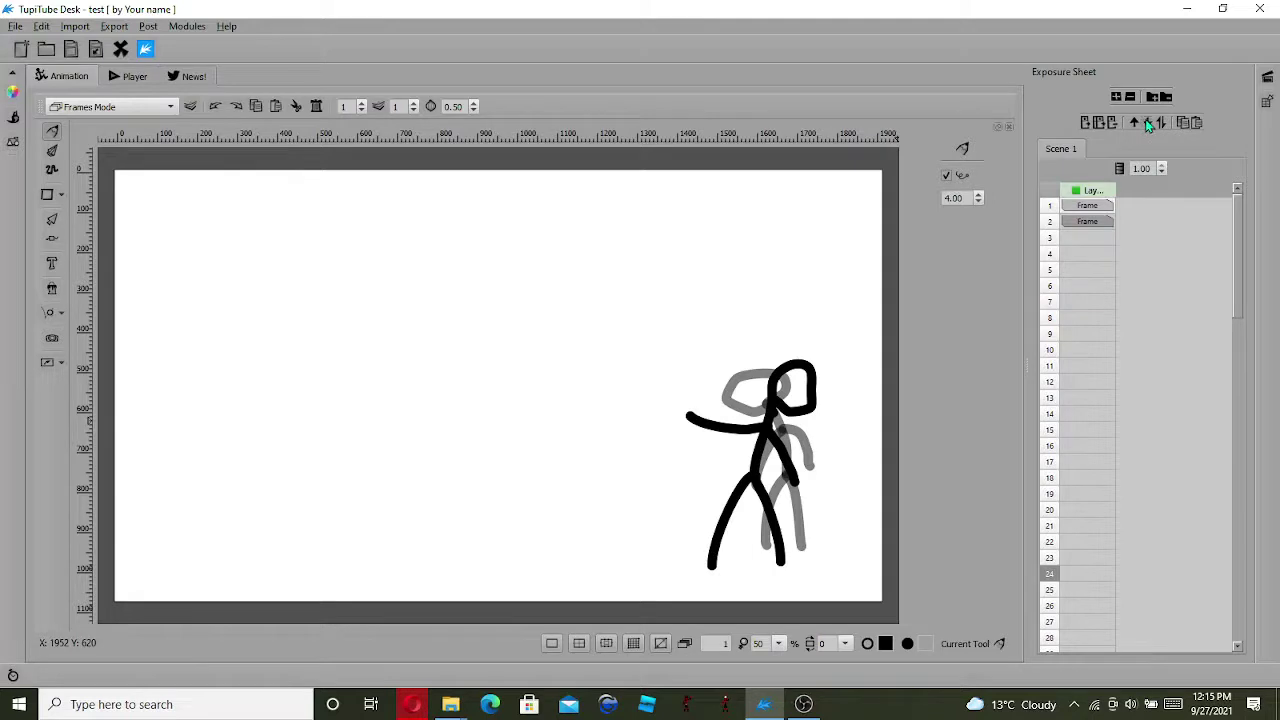
{"action": "left_click", "coordinate": [1148, 122]}
{"action": "left_click", "coordinate": [1148, 122]}
{"action": "left_click", "coordinate": [1150, 124]}
{"action": "left_click", "coordinate": [1146, 122]}
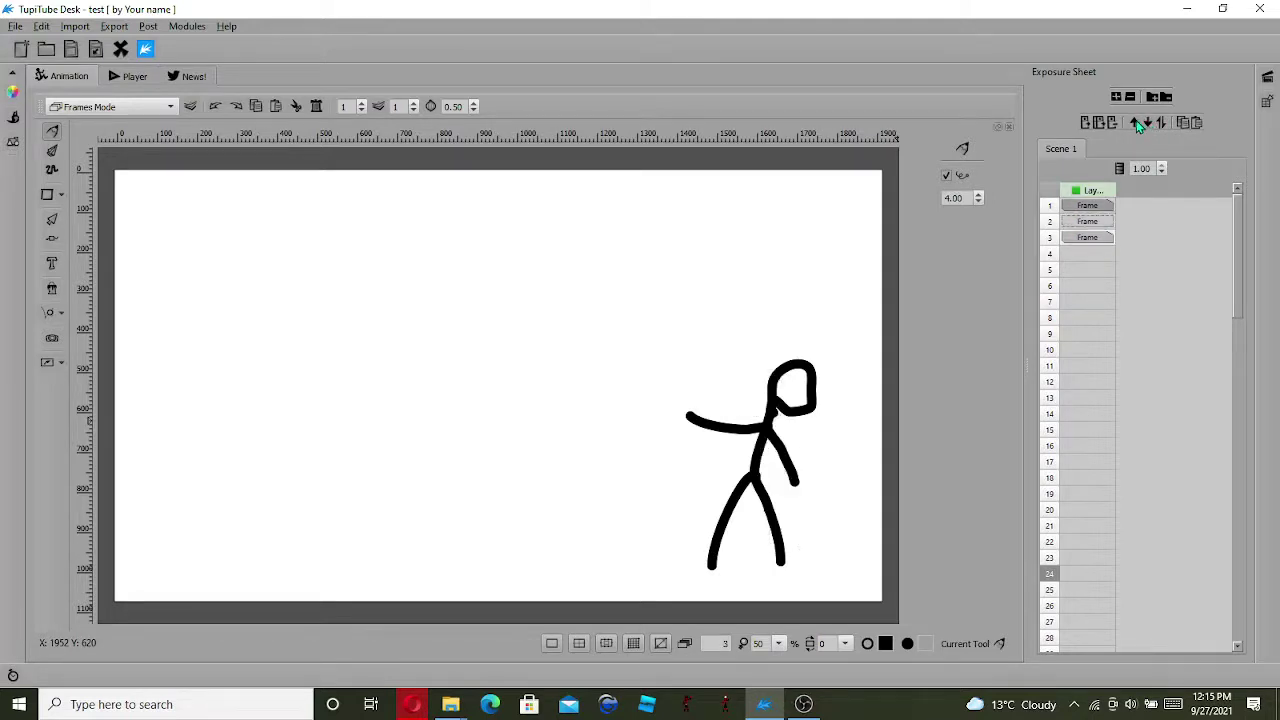
{"action": "left_click", "coordinate": [1136, 122]}
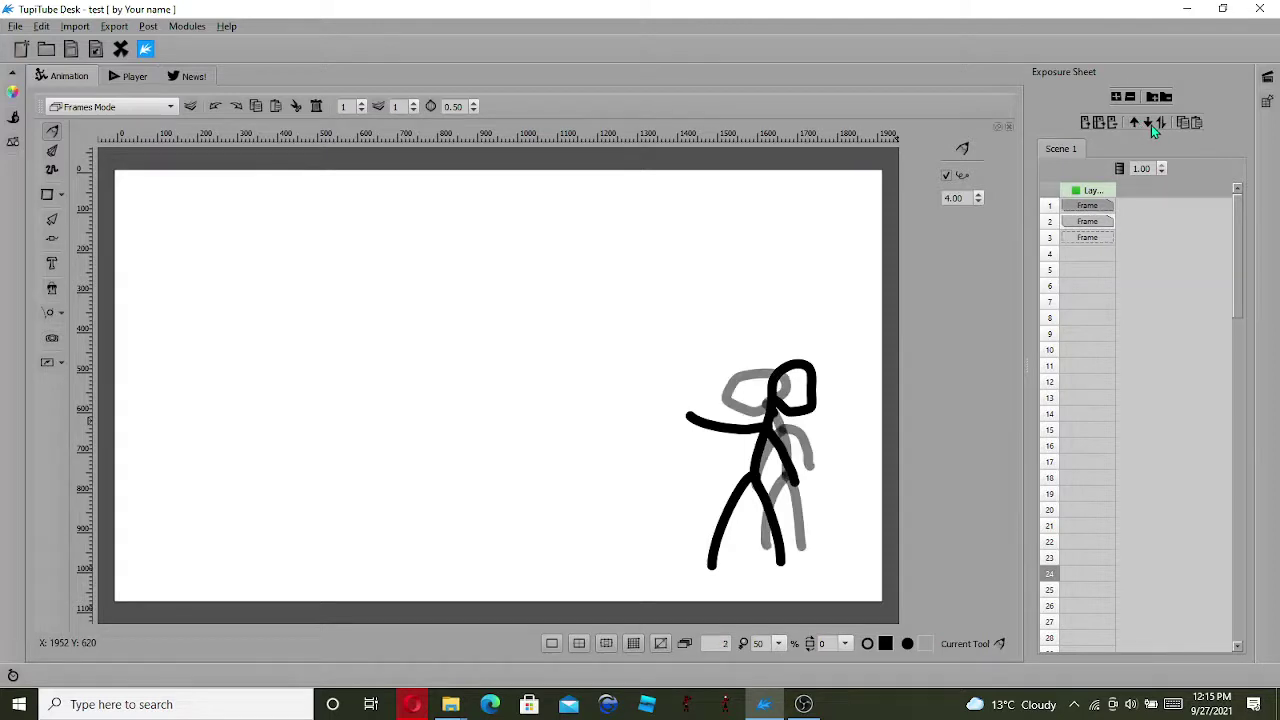
{"action": "left_click", "coordinate": [1150, 124]}
{"action": "left_click", "coordinate": [1136, 124]}
Step: Compare the drawings in frames 1 and 2
{"action": "left_click", "coordinate": [1092, 221]}
{"action": "left_click", "coordinate": [1092, 205]}
{"action": "left_click", "coordinate": [1092, 221]}
Step: Draw the stick figure in frame 3 standing upright with both arms lowered, using the ghosted previous pose as a guide
{"action": "left_click", "coordinate": [1097, 237]}
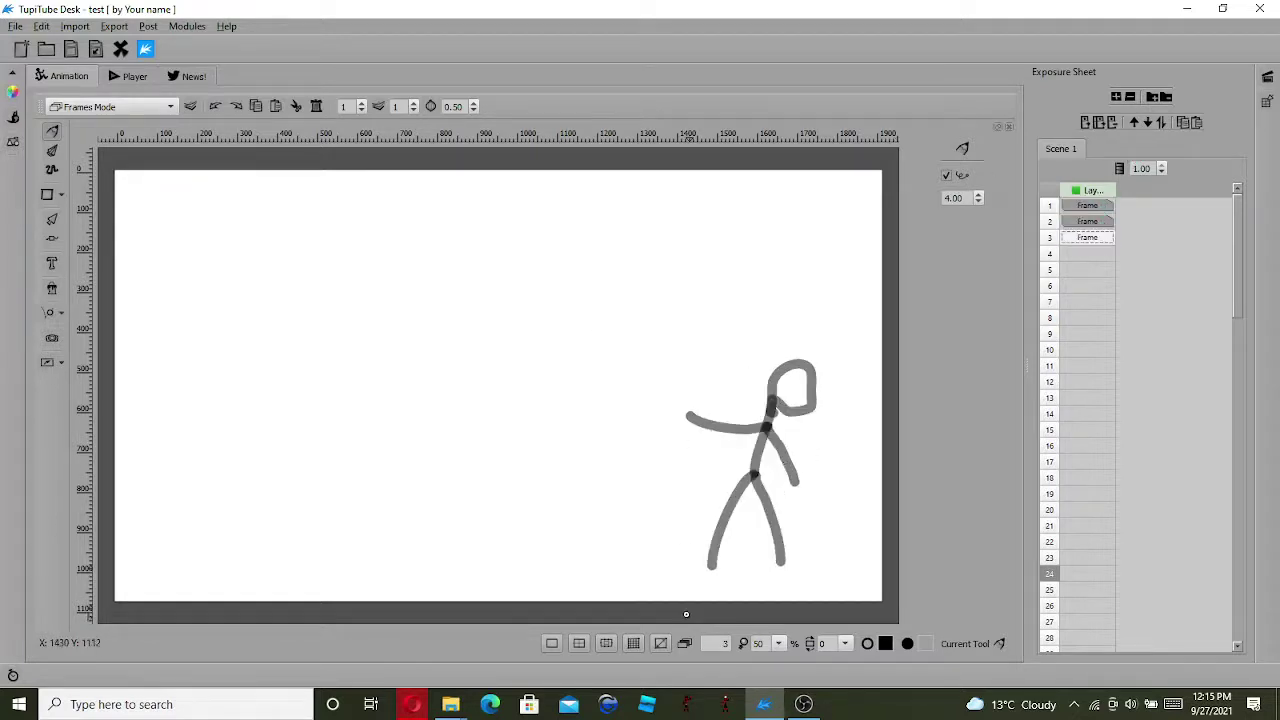
{"action": "left_click", "coordinate": [1147, 124]}
{"action": "left_click", "coordinate": [1134, 122]}
{"action": "mouse_move", "coordinate": [757, 398]}
{"action": "left_mouse_down"}
{"action": "mouse_move", "coordinate": [762, 462]}
{"action": "mouse_move", "coordinate": [744, 484]}
{"action": "mouse_move", "coordinate": [723, 586]}
{"action": "left_mouse_up"}
{"action": "left_click_drag", "start_coordinate": [764, 471], "coordinate": [790, 574]}
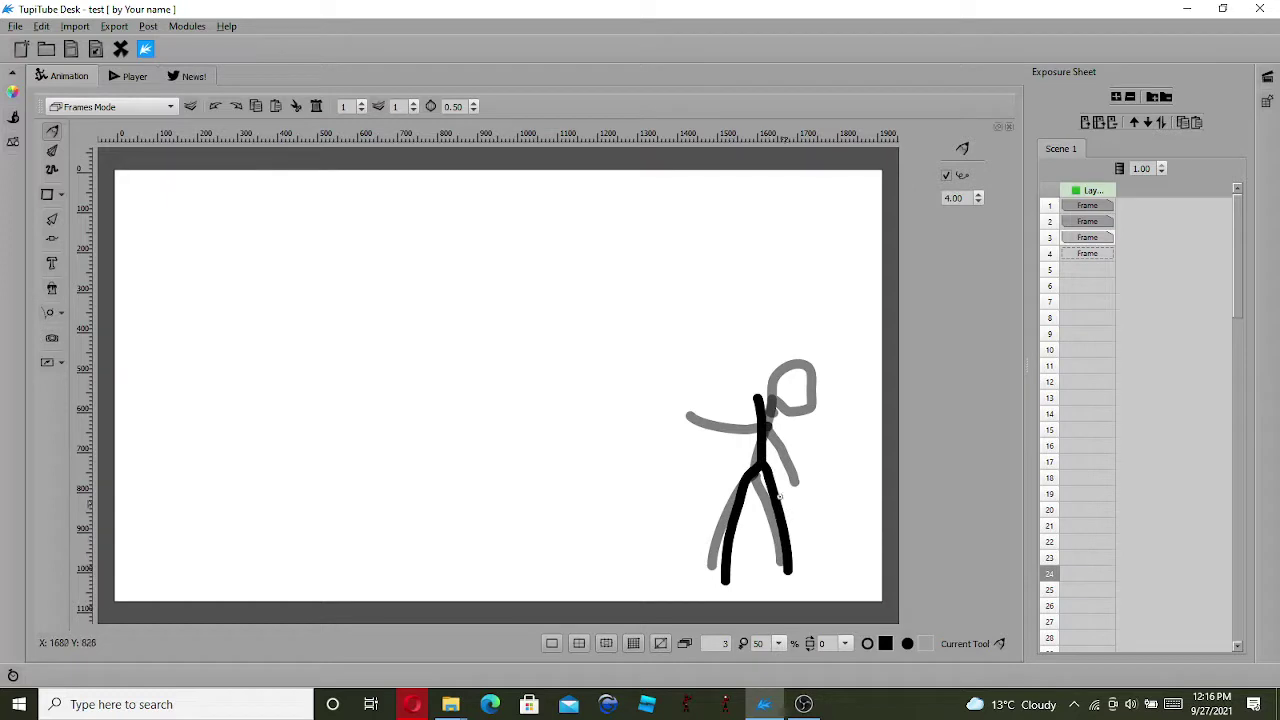
{"action": "left_click_drag", "start_coordinate": [762, 425], "coordinate": [716, 480]}
{"action": "left_click_drag", "start_coordinate": [765, 421], "coordinate": [790, 466]}
{"action": "mouse_move", "coordinate": [758, 393]}
{"action": "left_mouse_down"}
{"action": "mouse_move", "coordinate": [779, 390]}
{"action": "mouse_move", "coordinate": [743, 378]}
{"action": "mouse_move", "coordinate": [772, 388]}
{"action": "left_mouse_up"}
Step: Draw the stick figure in frame 4 with its head bent forward and an arm held out horizontally, and add blank frame 5
{"action": "left_click", "coordinate": [1091, 254]}
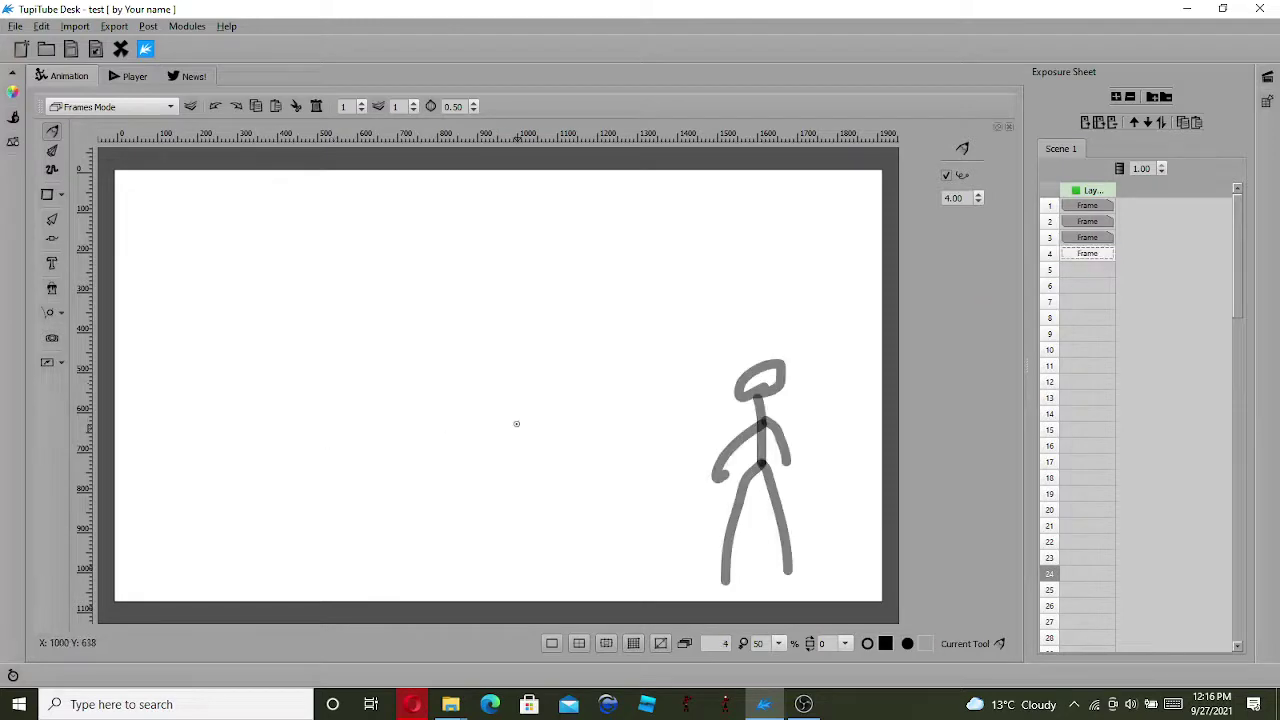
{"action": "key", "text": "ctrl+shift+s"}
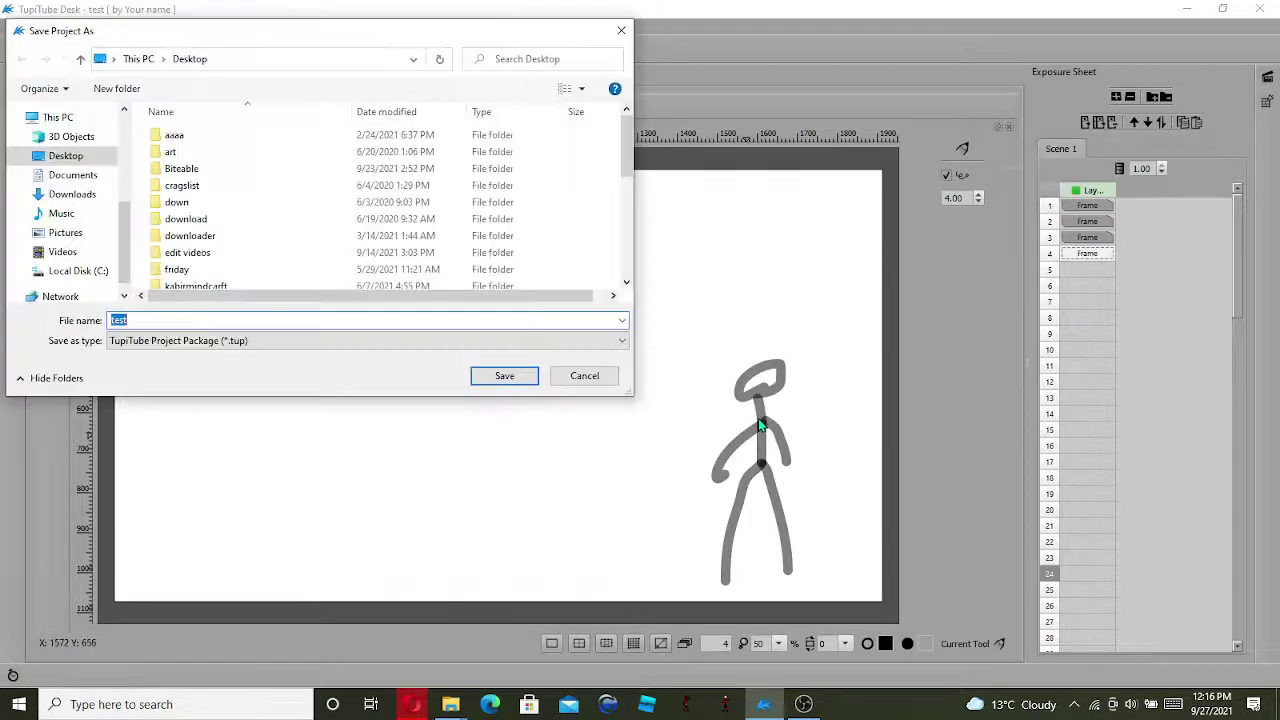
{"action": "left_click", "coordinate": [583, 379]}
{"action": "mouse_move", "coordinate": [739, 403]}
{"action": "left_mouse_down"}
{"action": "mouse_move", "coordinate": [763, 459]}
{"action": "mouse_move", "coordinate": [716, 544]}
{"action": "left_mouse_up"}
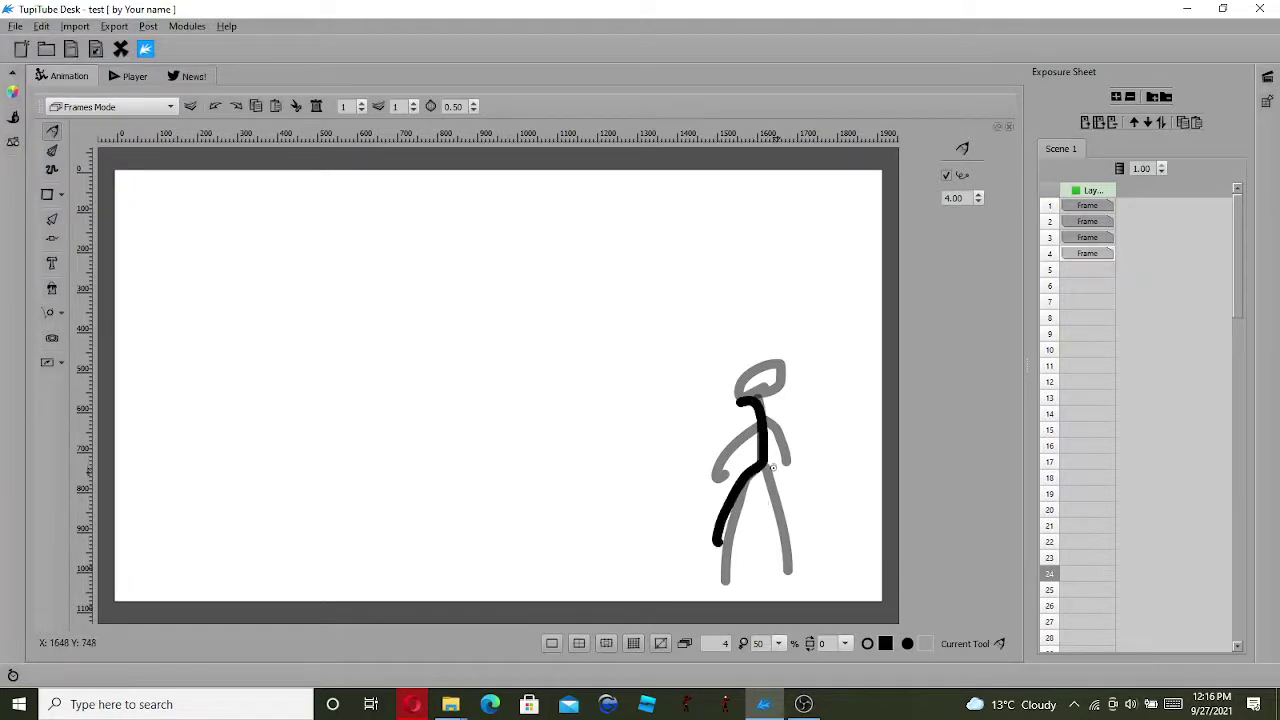
{"action": "left_click_drag", "start_coordinate": [763, 465], "coordinate": [777, 535]}
{"action": "left_click_drag", "start_coordinate": [761, 441], "coordinate": [706, 450]}
{"action": "mouse_move", "coordinate": [750, 402]}
{"action": "left_mouse_down"}
{"action": "mouse_move", "coordinate": [722, 379]}
{"action": "mouse_move", "coordinate": [716, 405]}
{"action": "mouse_move", "coordinate": [750, 402]}
{"action": "left_mouse_up"}
{"action": "left_click", "coordinate": [1086, 256]}
{"action": "left_click", "coordinate": [1084, 272]}
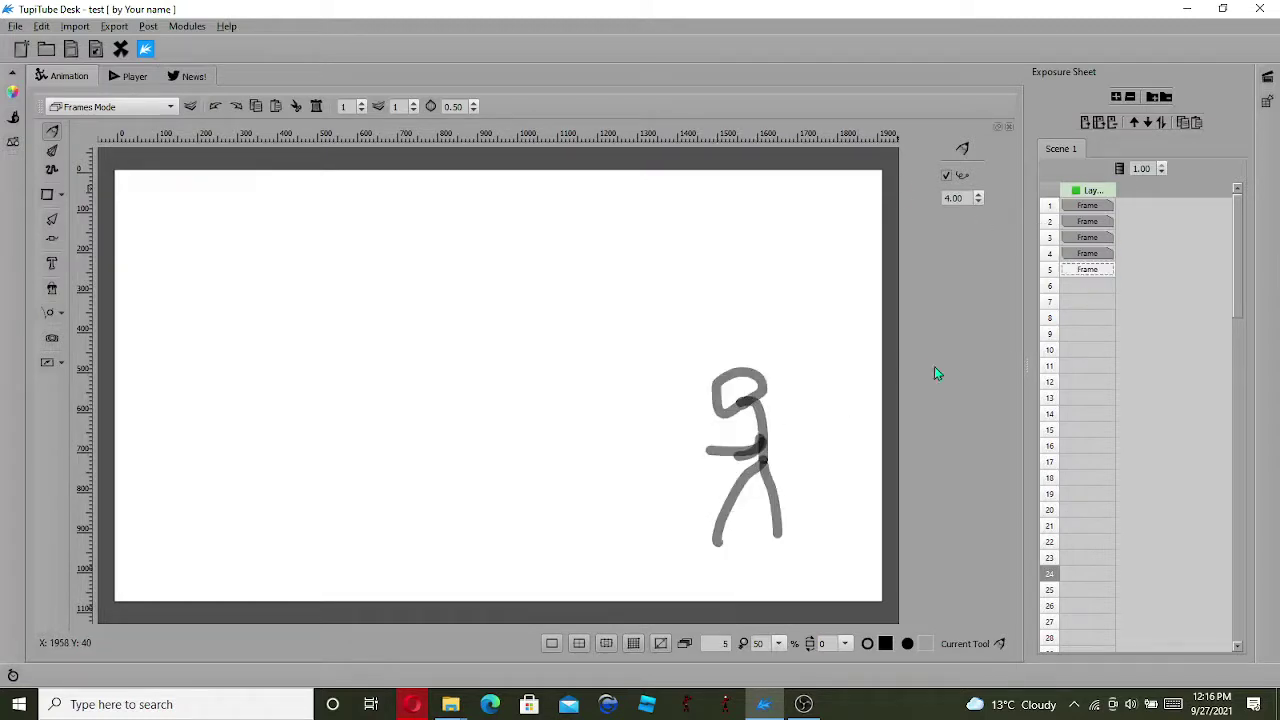
Step: Check frames 1 to 4 in sequence, play the scene in the player, and return to the animation workspace
{"action": "left_click", "coordinate": [1087, 207]}
{"action": "left_click", "coordinate": [1087, 221]}
{"action": "left_click", "coordinate": [1088, 237]}
{"action": "left_click", "coordinate": [1089, 253]}
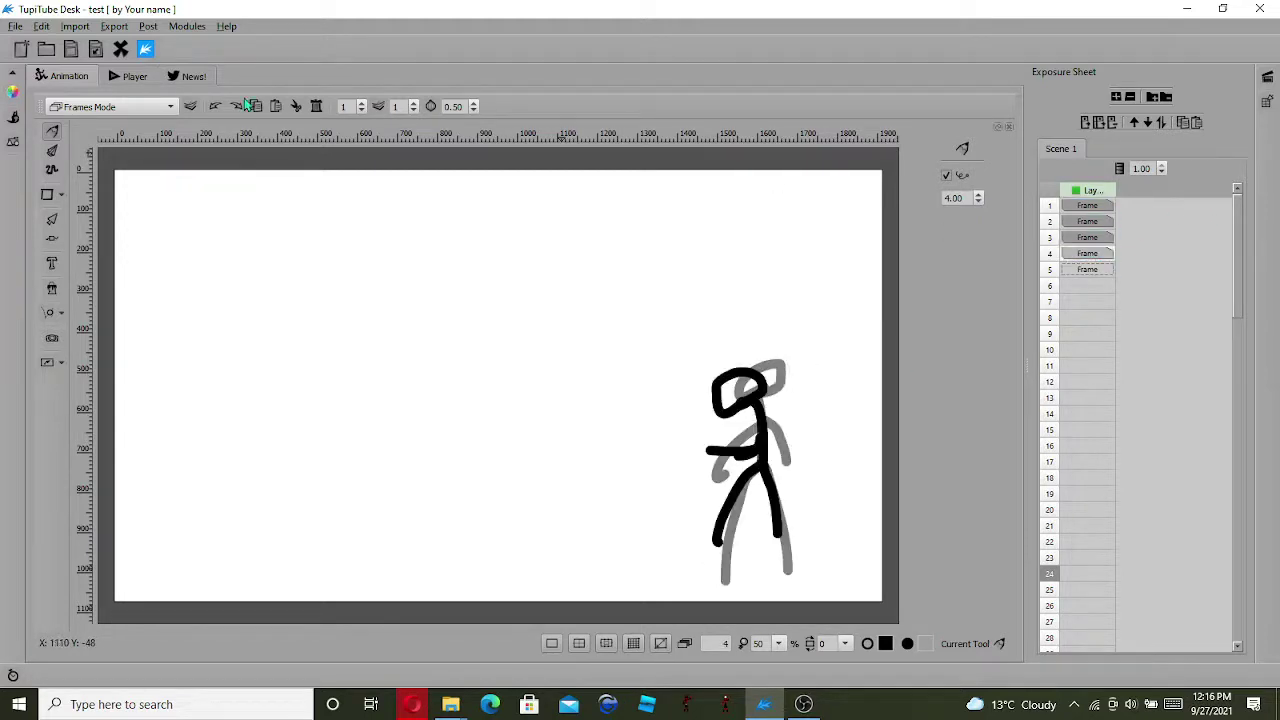
{"action": "left_click", "coordinate": [131, 79]}
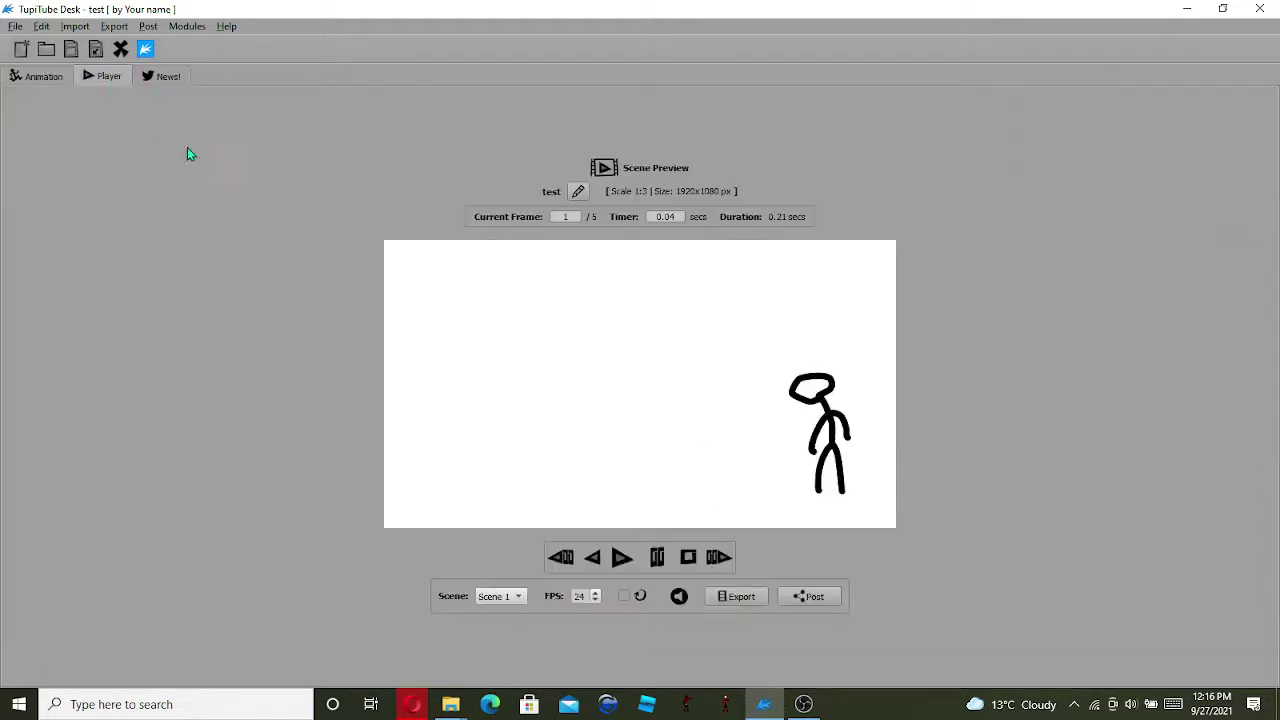
{"action": "left_click", "coordinate": [621, 562]}
{"action": "left_click", "coordinate": [621, 562]}
{"action": "left_click", "coordinate": [48, 79]}
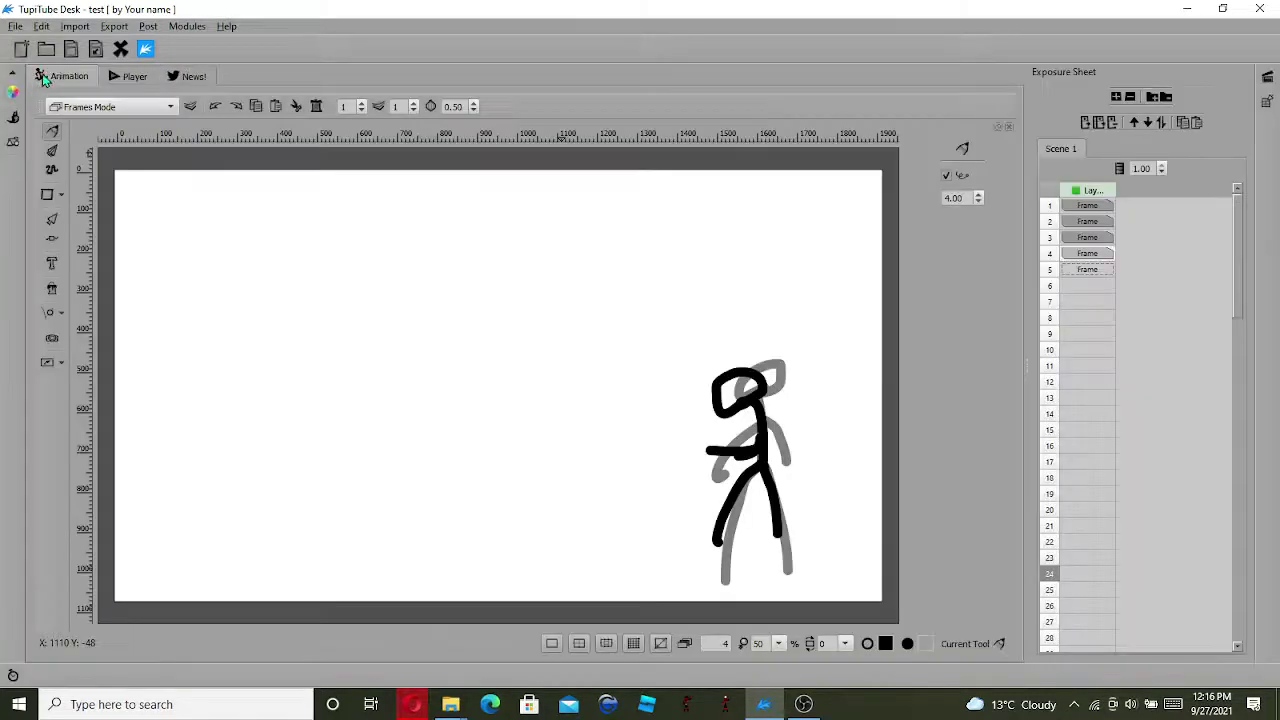
Step: Draw the stick figure in frame 5 with bowed legs, both forearms raised and a pointed head
{"action": "left_click", "coordinate": [1089, 270]}
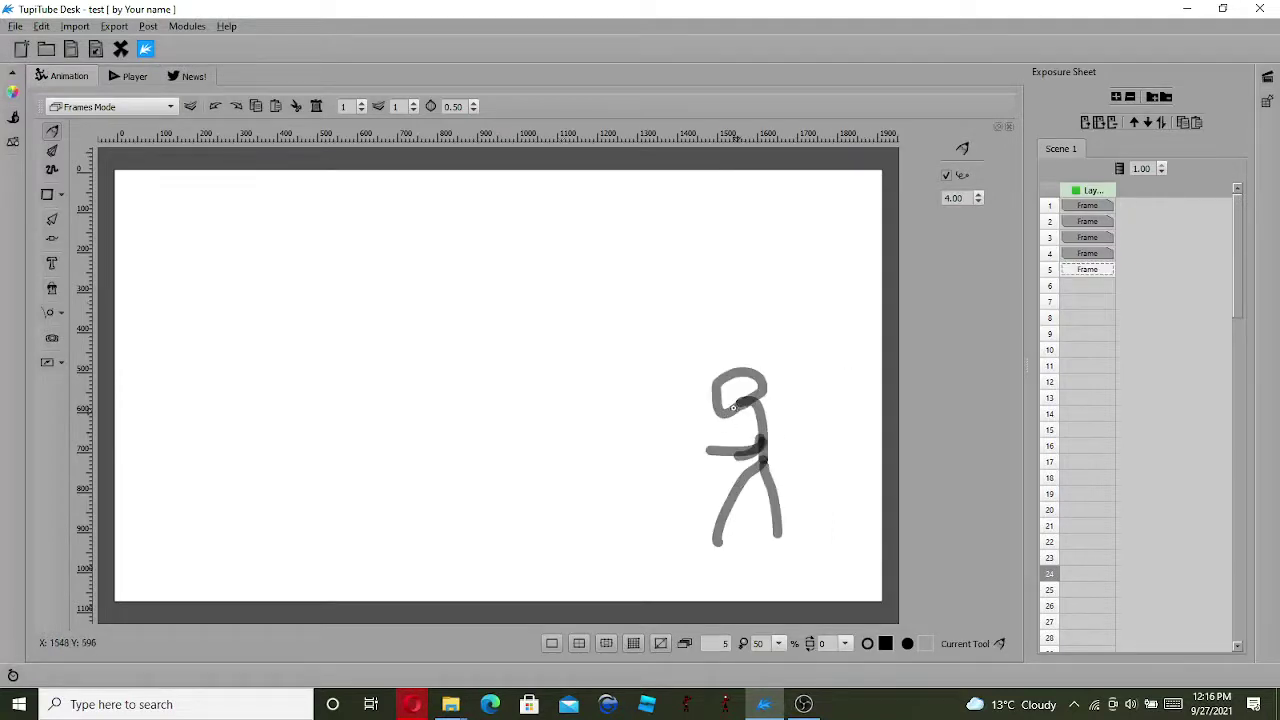
{"action": "mouse_move", "coordinate": [745, 407]}
{"action": "left_mouse_down"}
{"action": "mouse_move", "coordinate": [757, 478]}
{"action": "mouse_move", "coordinate": [740, 479]}
{"action": "mouse_move", "coordinate": [730, 568]}
{"action": "left_mouse_up"}
{"action": "mouse_move", "coordinate": [754, 481]}
{"action": "left_mouse_down"}
{"action": "mouse_move", "coordinate": [780, 500]}
{"action": "mouse_move", "coordinate": [788, 548]}
{"action": "left_mouse_up"}
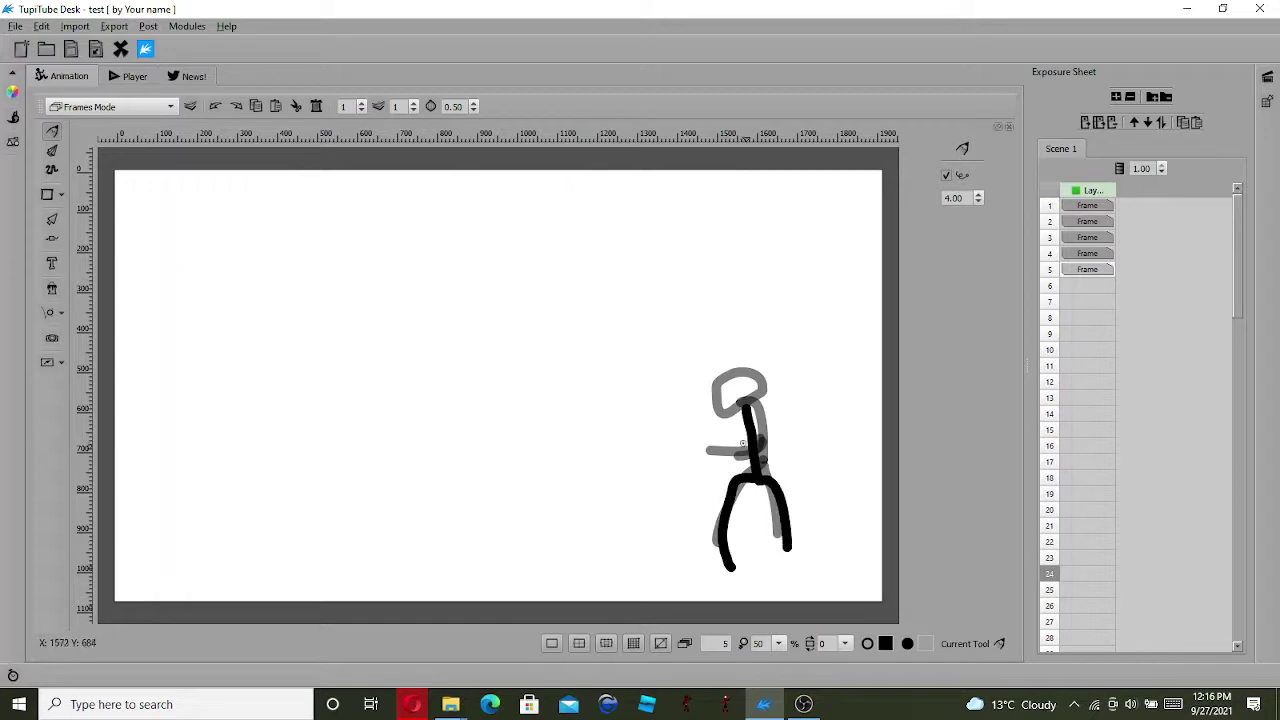
{"action": "mouse_move", "coordinate": [752, 437]}
{"action": "left_mouse_down"}
{"action": "mouse_move", "coordinate": [711, 447]}
{"action": "mouse_move", "coordinate": [703, 428]}
{"action": "mouse_move", "coordinate": [782, 421]}
{"action": "mouse_move", "coordinate": [745, 408]}
{"action": "mouse_move", "coordinate": [761, 389]}
{"action": "mouse_move", "coordinate": [742, 356]}
{"action": "mouse_move", "coordinate": [708, 383]}
{"action": "mouse_move", "coordinate": [740, 410]}
{"action": "left_mouse_up"}
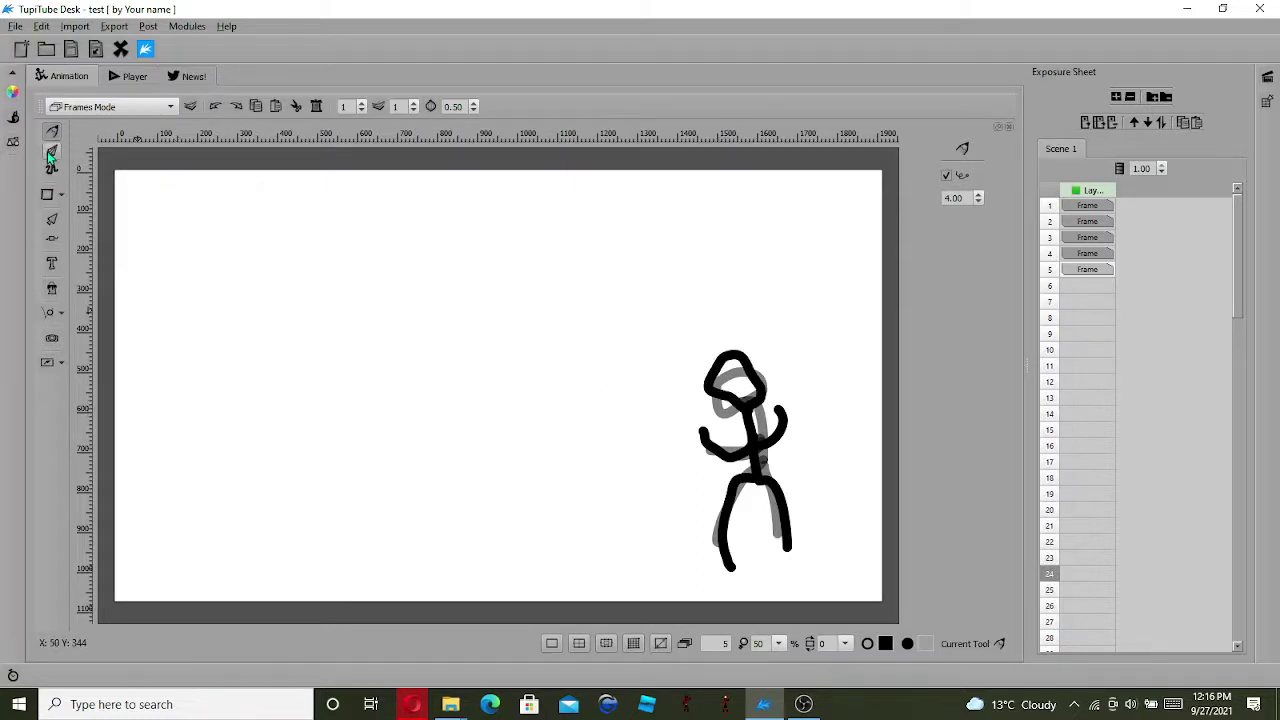
Step: Switch to the Opera browser, bring up the Wick Editor page and dismiss its welcome message
{"action": "left_click", "coordinate": [412, 704]}
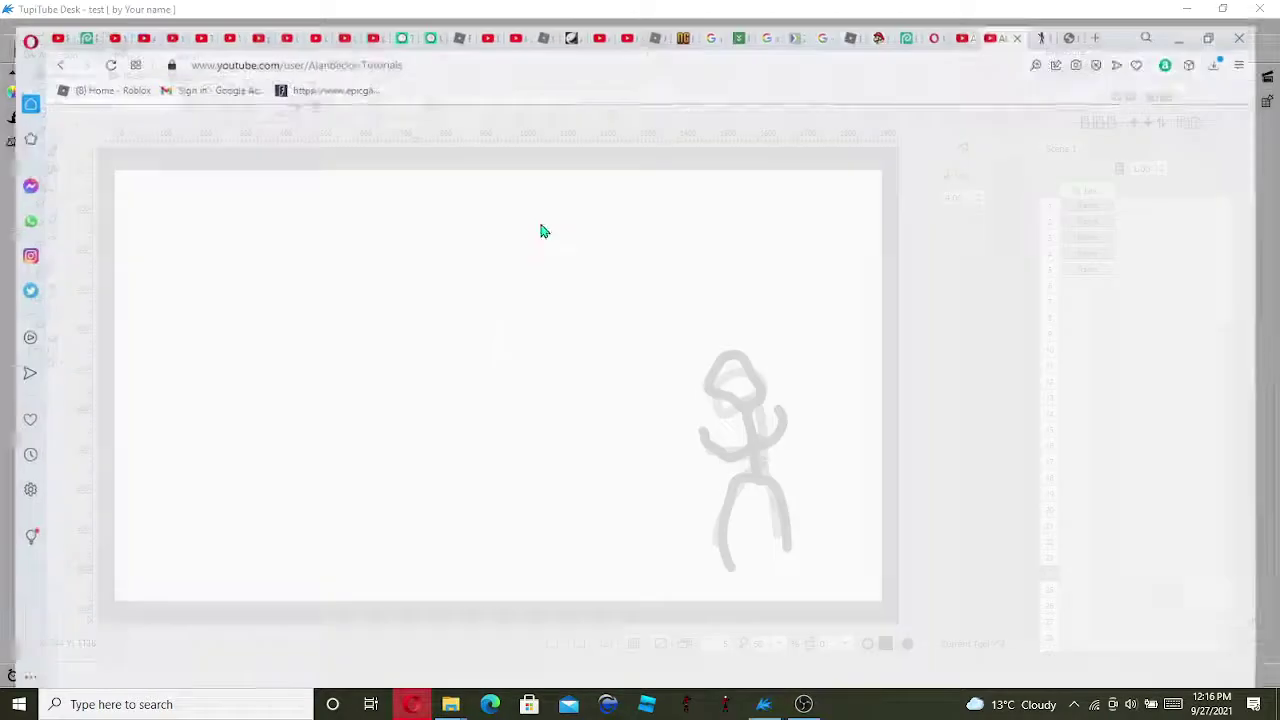
{"action": "left_click", "coordinate": [424, 10]}
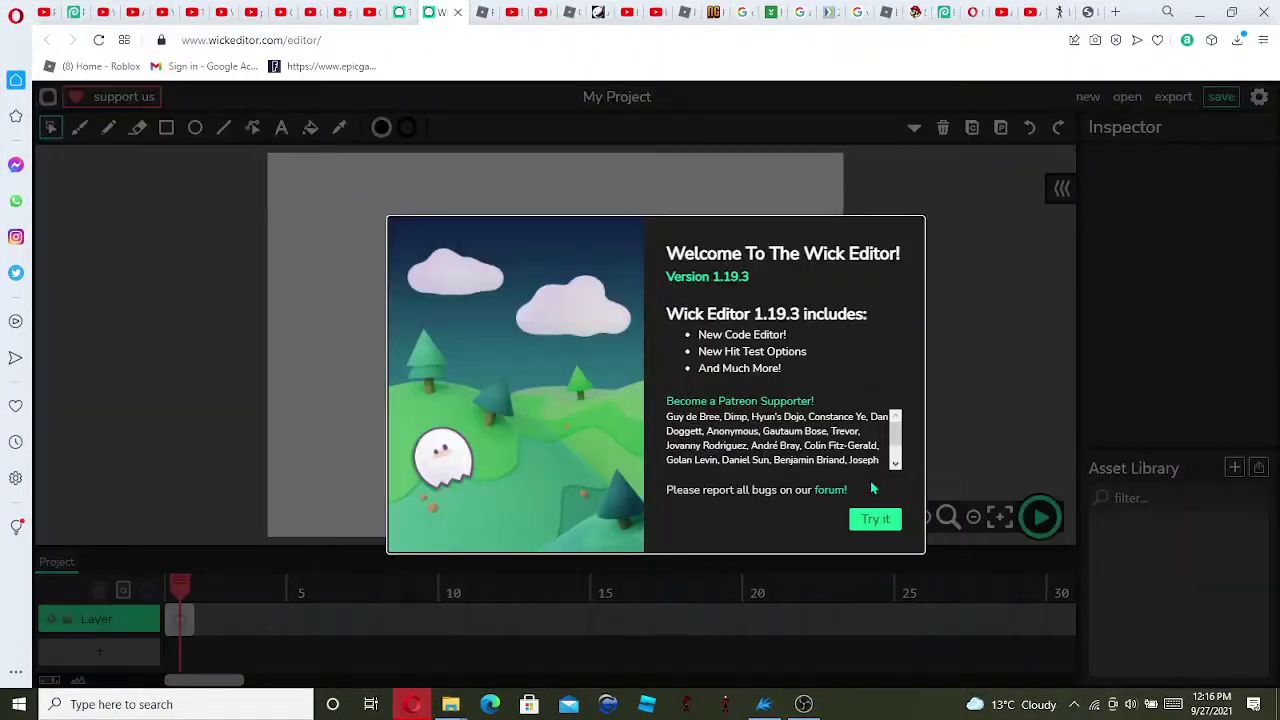
{"action": "left_click", "coordinate": [872, 515]}
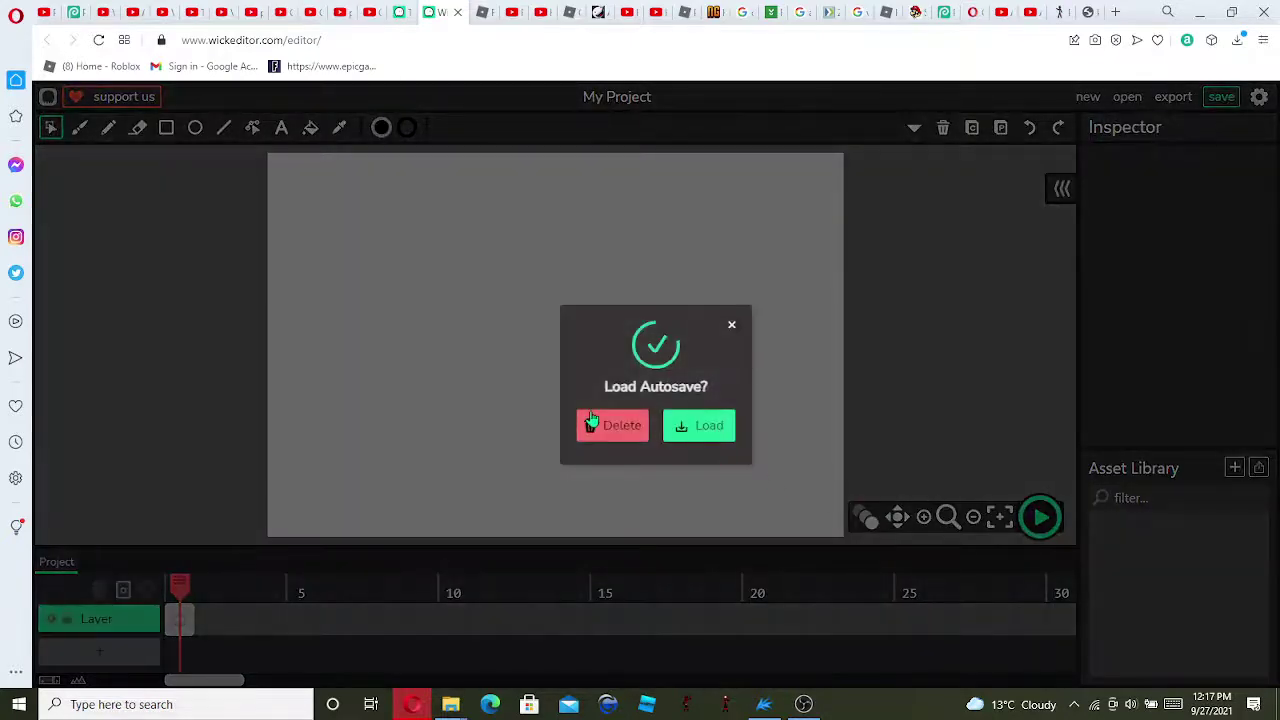
Step: Delete the autosaved project and draw a thick black stick figure in frame 1 with the pencil at size 29
{"action": "left_click", "coordinate": [612, 425]}
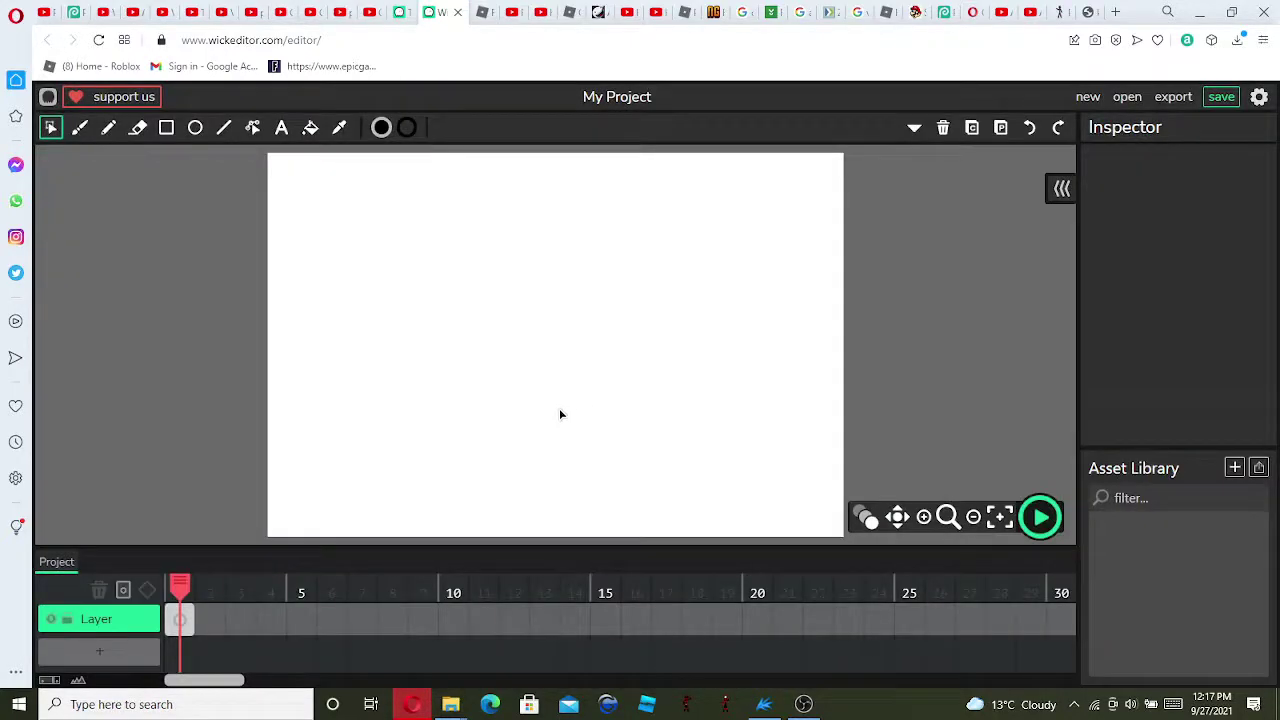
{"action": "left_click", "coordinate": [108, 127]}
{"action": "left_click", "coordinate": [466, 131]}
{"action": "left_click_drag", "start_coordinate": [431, 151], "coordinate": [454, 152]}
{"action": "mouse_move", "coordinate": [645, 308]}
{"action": "left_mouse_down"}
{"action": "mouse_move", "coordinate": [668, 363]}
{"action": "mouse_move", "coordinate": [622, 452]}
{"action": "left_mouse_up"}
{"action": "left_click_drag", "start_coordinate": [668, 375], "coordinate": [684, 462]}
{"action": "left_click_drag", "start_coordinate": [670, 322], "coordinate": [604, 385]}
{"action": "left_click_drag", "start_coordinate": [686, 338], "coordinate": [711, 430]}
{"action": "mouse_move", "coordinate": [666, 300]}
{"action": "left_mouse_down"}
{"action": "mouse_move", "coordinate": [592, 302]}
{"action": "mouse_move", "coordinate": [625, 326]}
{"action": "left_mouse_up"}
{"action": "scroll", "coordinate": [625, 326], "scroll_direction": "up", "scroll_amount": 5}
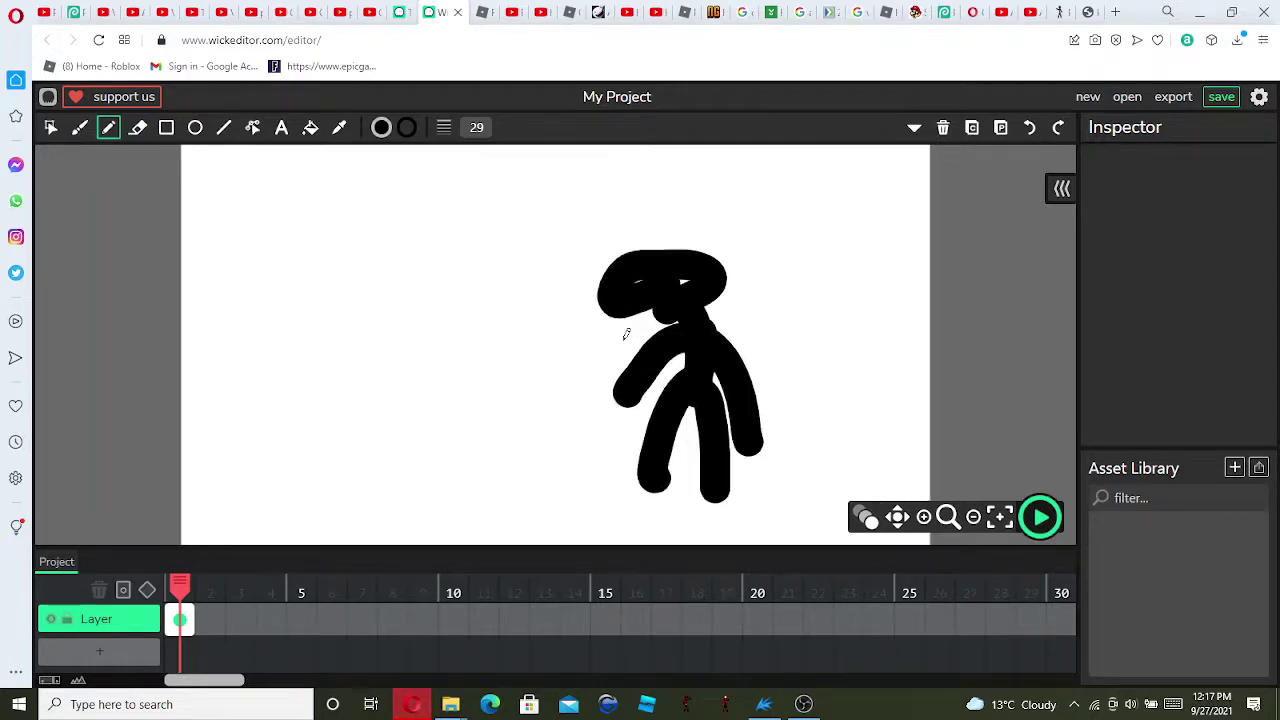
Step: Reshape the stick figure's head and both arms with the Path Cursor, stretching one arm far out sideways
{"action": "left_click", "coordinate": [253, 127]}
{"action": "left_click_drag", "start_coordinate": [670, 287], "coordinate": [631, 300]}
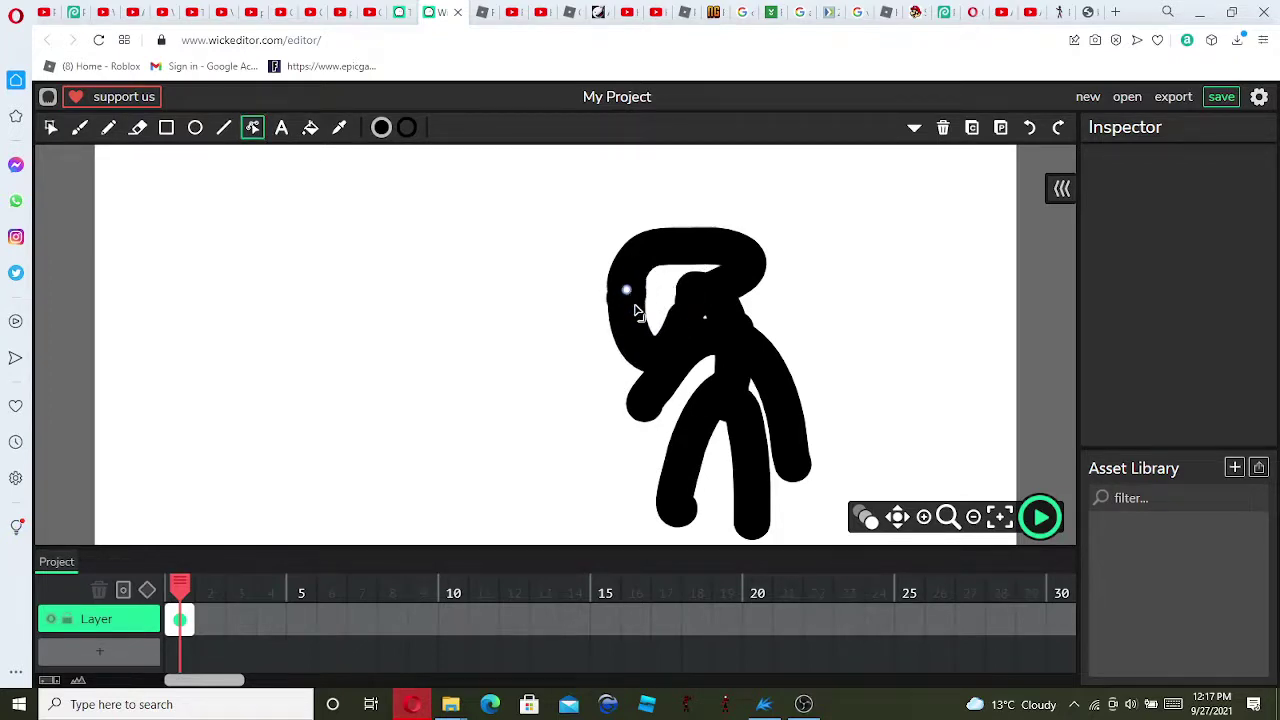
{"action": "left_click_drag", "start_coordinate": [678, 376], "coordinate": [606, 449]}
{"action": "left_click_drag", "start_coordinate": [641, 410], "coordinate": [487, 276]}
{"action": "left_click_drag", "start_coordinate": [306, 231], "coordinate": [675, 410]}
{"action": "left_click_drag", "start_coordinate": [791, 397], "coordinate": [800, 455]}
{"action": "mouse_move", "coordinate": [790, 440]}
{"action": "left_mouse_down"}
{"action": "mouse_move", "coordinate": [943, 434]}
{"action": "mouse_move", "coordinate": [794, 463]}
{"action": "mouse_move", "coordinate": [951, 457]}
{"action": "mouse_move", "coordinate": [952, 440]}
{"action": "left_mouse_up"}
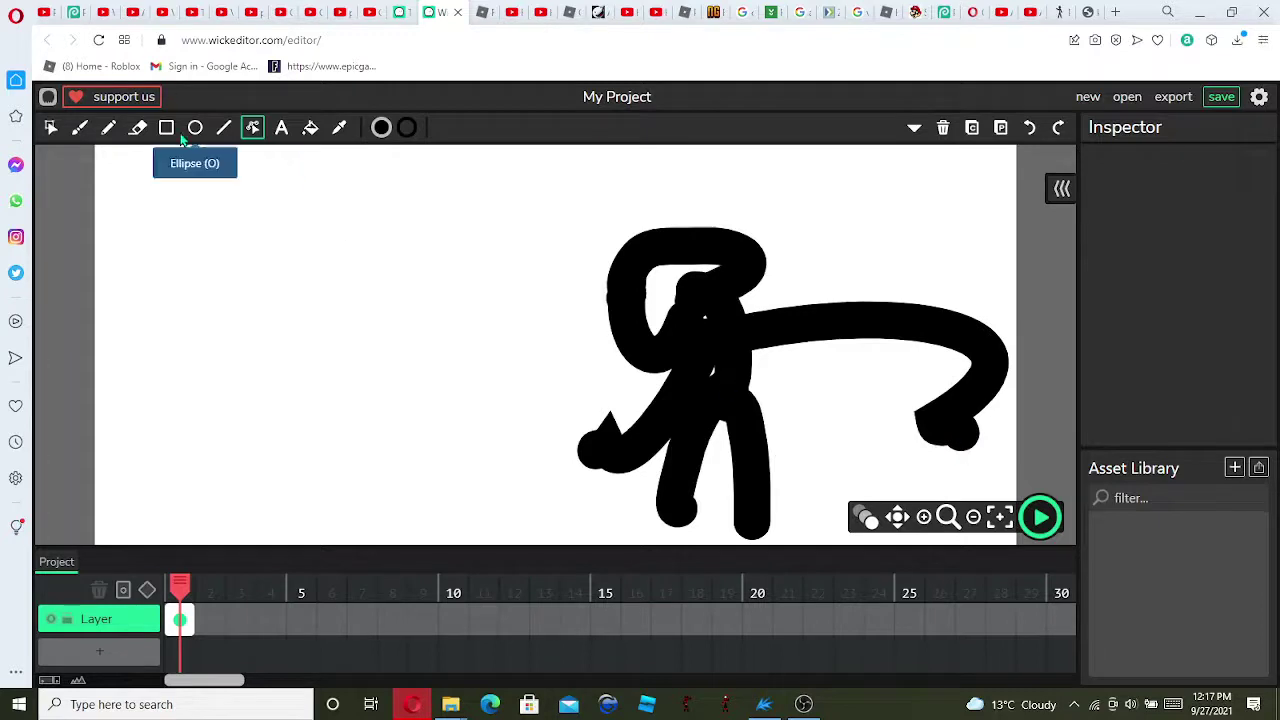
Step: Set the eraser size to 100 and erase the distorted stick figure from the canvas
{"action": "left_click", "coordinate": [137, 127]}
{"action": "left_click", "coordinate": [467, 127]}
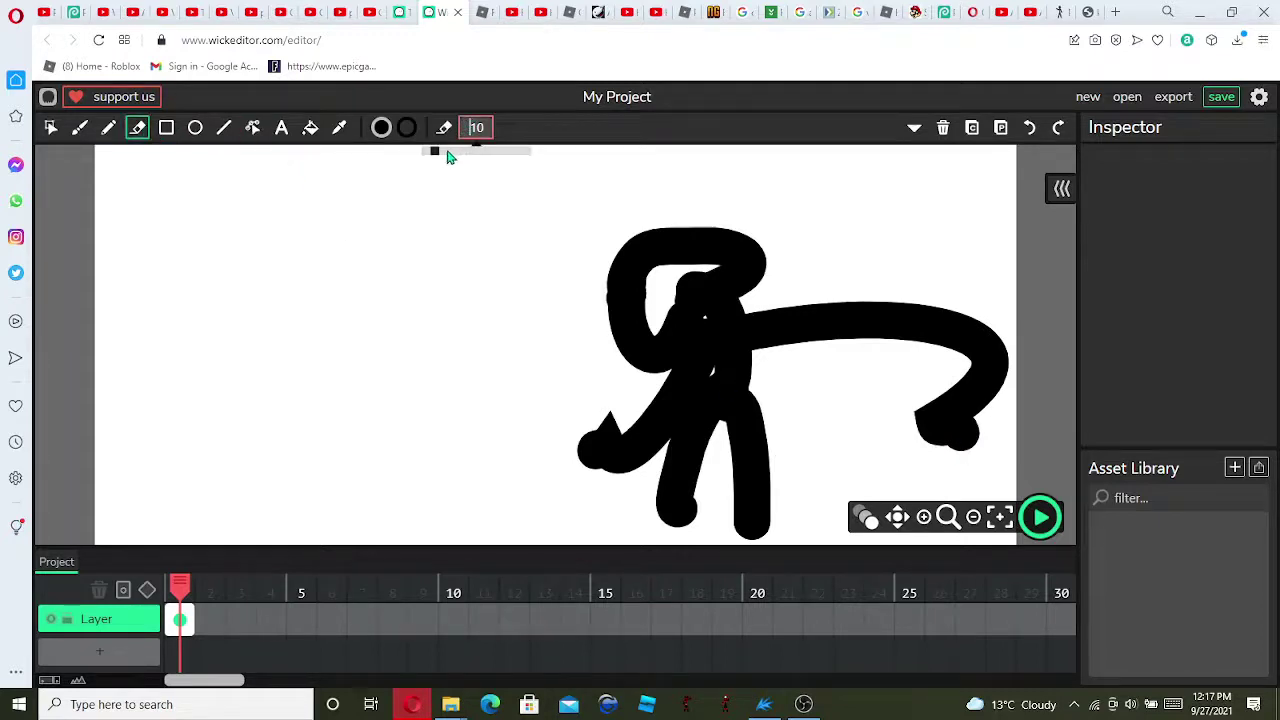
{"action": "type", "text": "0"}
{"action": "mouse_move", "coordinate": [640, 328]}
{"action": "left_mouse_down"}
{"action": "mouse_move", "coordinate": [558, 447]}
{"action": "mouse_move", "coordinate": [636, 370]}
{"action": "mouse_move", "coordinate": [636, 525]}
{"action": "mouse_move", "coordinate": [914, 374]}
{"action": "mouse_move", "coordinate": [602, 416]}
{"action": "mouse_move", "coordinate": [871, 346]}
{"action": "mouse_move", "coordinate": [780, 329]}
{"action": "mouse_move", "coordinate": [806, 322]}
{"action": "mouse_move", "coordinate": [712, 252]}
{"action": "mouse_move", "coordinate": [642, 305]}
{"action": "mouse_move", "coordinate": [394, 335]}
{"action": "mouse_move", "coordinate": [345, 286]}
{"action": "left_mouse_up"}
Step: Draw a new thick stick figure with spread legs, both arms hanging down and an oval head
{"action": "left_click", "coordinate": [108, 127]}
{"action": "mouse_move", "coordinate": [440, 192]}
{"action": "left_mouse_down"}
{"action": "mouse_move", "coordinate": [462, 300]}
{"action": "mouse_move", "coordinate": [427, 322]}
{"action": "mouse_move", "coordinate": [390, 490]}
{"action": "left_mouse_up"}
{"action": "mouse_move", "coordinate": [462, 311]}
{"action": "left_mouse_down"}
{"action": "mouse_move", "coordinate": [491, 335]}
{"action": "mouse_move", "coordinate": [510, 488]}
{"action": "left_mouse_up"}
{"action": "mouse_move", "coordinate": [447, 234]}
{"action": "left_mouse_down"}
{"action": "mouse_move", "coordinate": [400, 282]}
{"action": "mouse_move", "coordinate": [352, 372]}
{"action": "left_mouse_up"}
{"action": "mouse_move", "coordinate": [480, 214]}
{"action": "left_mouse_down"}
{"action": "mouse_move", "coordinate": [502, 232]}
{"action": "mouse_move", "coordinate": [552, 350]}
{"action": "left_mouse_up"}
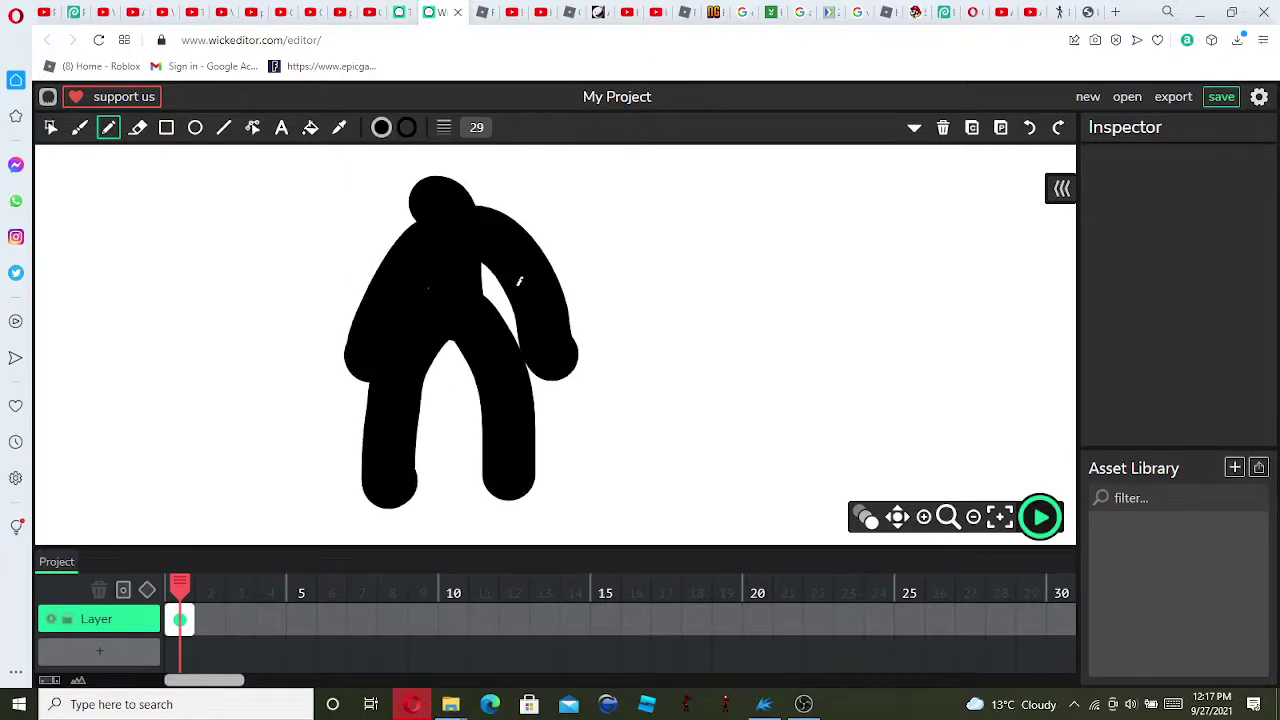
{"action": "mouse_move", "coordinate": [437, 186]}
{"action": "left_mouse_down"}
{"action": "mouse_move", "coordinate": [452, 112]}
{"action": "mouse_move", "coordinate": [405, 215]}
{"action": "left_mouse_up"}
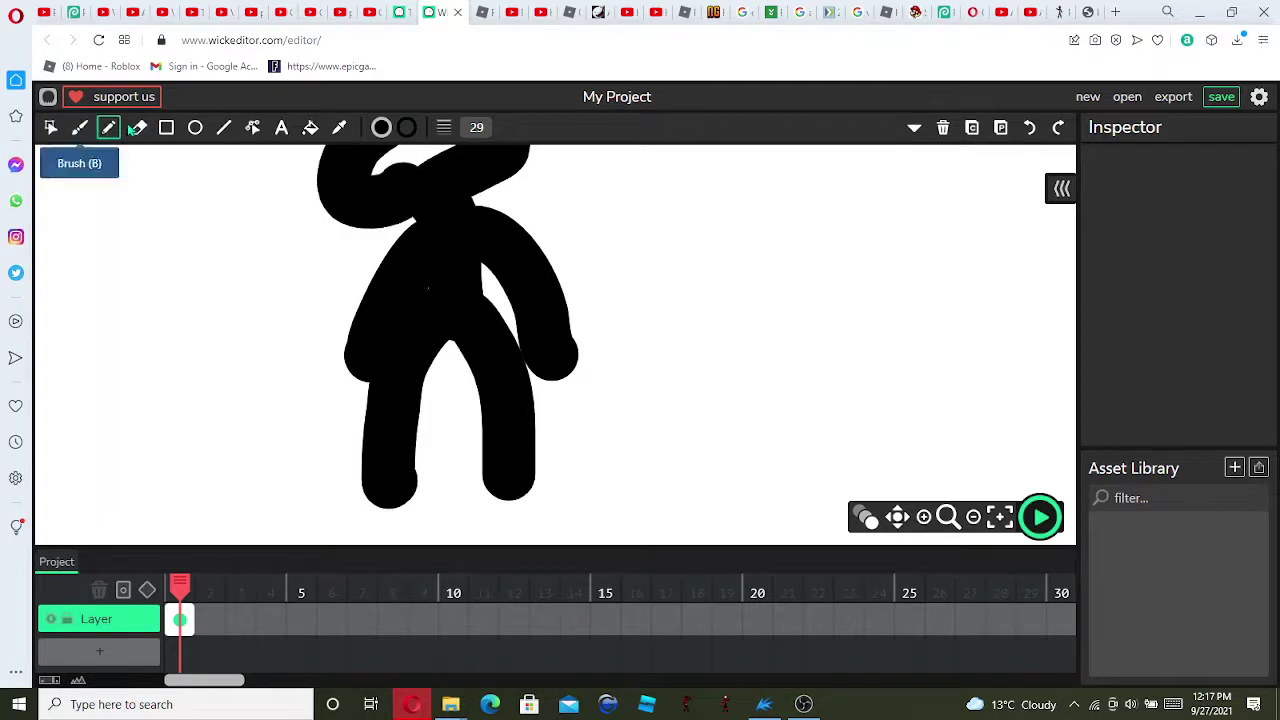
Step: Try bending one arm of the thick stick figure with the Path Cursor and undo the last change
{"action": "left_click", "coordinate": [252, 127]}
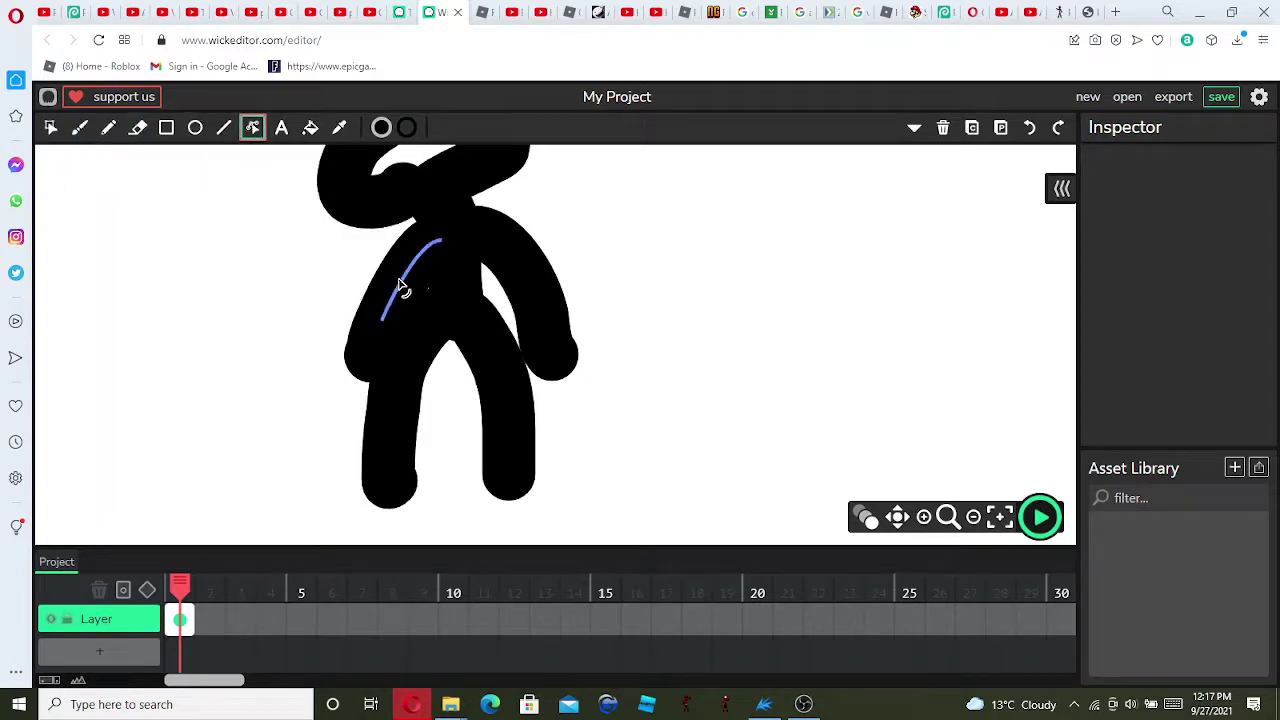
{"action": "mouse_move", "coordinate": [392, 283]}
{"action": "left_mouse_down"}
{"action": "mouse_move", "coordinate": [385, 345]}
{"action": "mouse_move", "coordinate": [349, 329]}
{"action": "mouse_move", "coordinate": [363, 363]}
{"action": "mouse_move", "coordinate": [321, 377]}
{"action": "mouse_move", "coordinate": [351, 363]}
{"action": "left_mouse_up"}
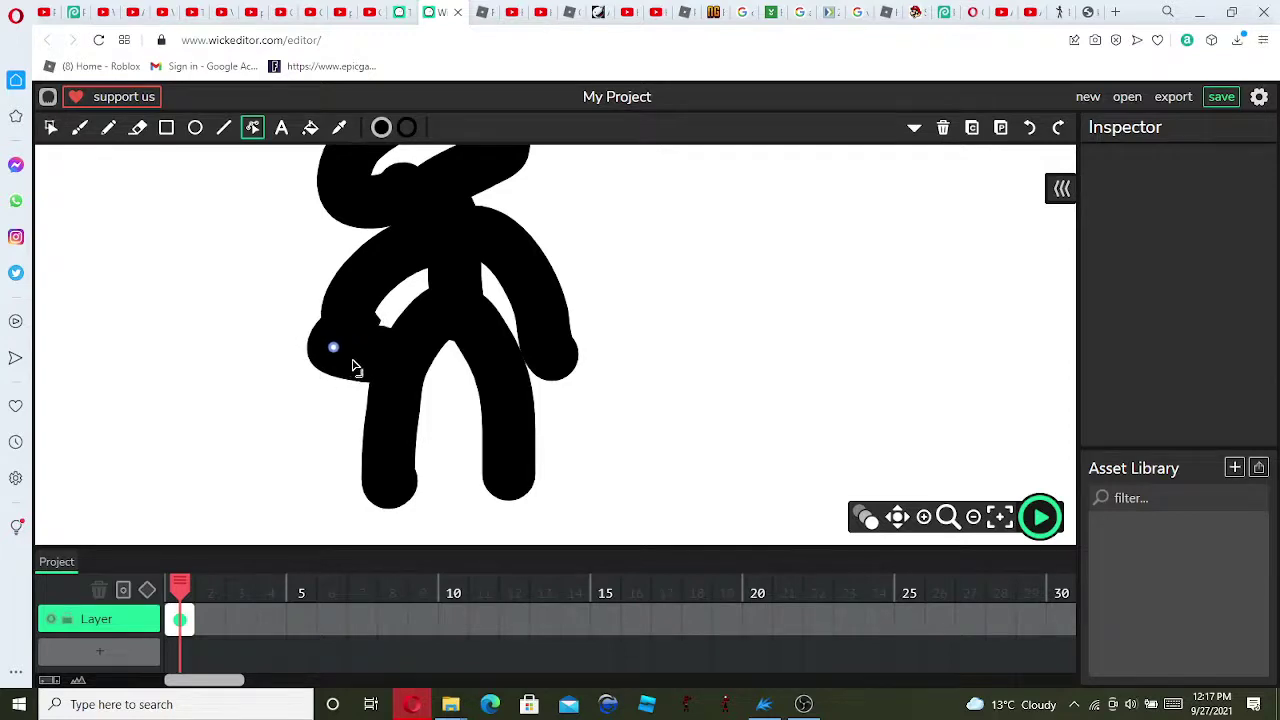
{"action": "key", "text": "ctrl+z"}
Step: Erase the thick stick figure and set the pencil stroke size to 17
{"action": "left_click", "coordinate": [137, 127]}
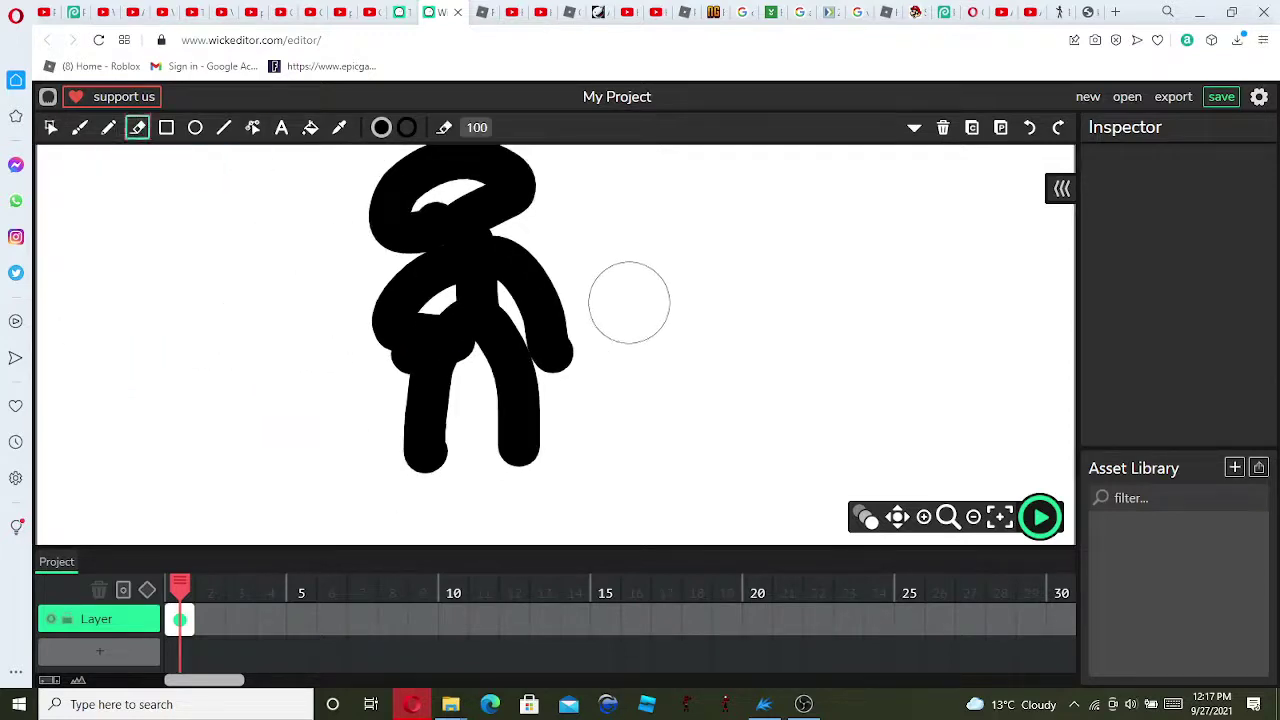
{"action": "mouse_move", "coordinate": [574, 183]}
{"action": "left_mouse_down"}
{"action": "mouse_move", "coordinate": [420, 526]}
{"action": "mouse_move", "coordinate": [310, 444]}
{"action": "mouse_move", "coordinate": [700, 363]}
{"action": "mouse_move", "coordinate": [389, 171]}
{"action": "mouse_move", "coordinate": [589, 189]}
{"action": "mouse_move", "coordinate": [278, 154]}
{"action": "left_mouse_up"}
{"action": "left_click", "coordinate": [108, 127]}
{"action": "left_click", "coordinate": [465, 133]}
{"action": "left_click_drag", "start_coordinate": [453, 151], "coordinate": [439, 151]}
Step: Draw a thinner stick figure with one bent leg and a flat head, and reshape its longer arm with the Path Cursor
{"action": "mouse_move", "coordinate": [478, 190]}
{"action": "left_mouse_down"}
{"action": "mouse_move", "coordinate": [501, 335]}
{"action": "mouse_move", "coordinate": [459, 386]}
{"action": "mouse_move", "coordinate": [446, 437]}
{"action": "mouse_move", "coordinate": [472, 455]}
{"action": "left_mouse_up"}
{"action": "mouse_move", "coordinate": [503, 330]}
{"action": "left_mouse_down"}
{"action": "mouse_move", "coordinate": [544, 404]}
{"action": "mouse_move", "coordinate": [552, 488]}
{"action": "left_mouse_up"}
{"action": "left_click_drag", "start_coordinate": [495, 230], "coordinate": [407, 320]}
{"action": "mouse_move", "coordinate": [497, 232]}
{"action": "left_mouse_down"}
{"action": "mouse_move", "coordinate": [546, 263]}
{"action": "mouse_move", "coordinate": [552, 286]}
{"action": "left_mouse_up"}
{"action": "mouse_move", "coordinate": [487, 192]}
{"action": "left_mouse_down"}
{"action": "mouse_move", "coordinate": [518, 173]}
{"action": "mouse_move", "coordinate": [457, 152]}
{"action": "mouse_move", "coordinate": [404, 190]}
{"action": "mouse_move", "coordinate": [496, 184]}
{"action": "left_mouse_up"}
{"action": "left_click", "coordinate": [252, 127]}
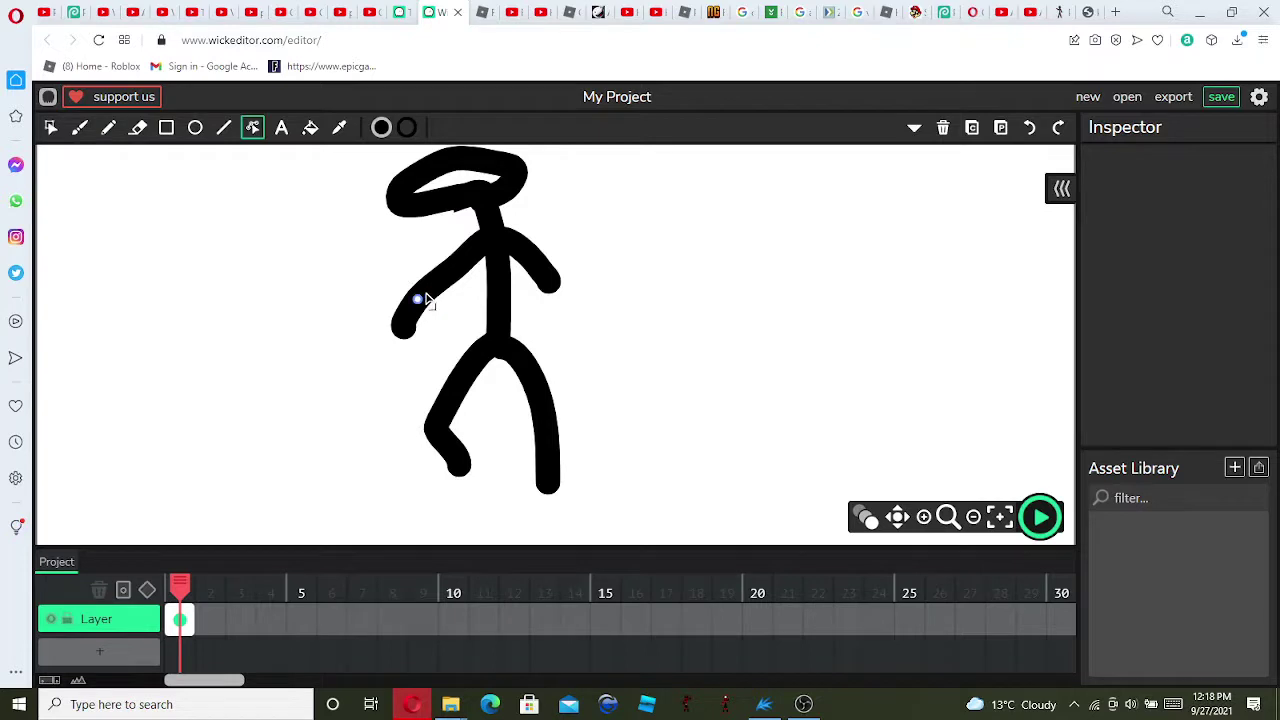
{"action": "mouse_move", "coordinate": [467, 264]}
{"action": "left_mouse_down"}
{"action": "mouse_move", "coordinate": [467, 294]}
{"action": "mouse_move", "coordinate": [420, 332]}
{"action": "mouse_move", "coordinate": [449, 366]}
{"action": "mouse_move", "coordinate": [409, 357]}
{"action": "mouse_move", "coordinate": [430, 336]}
{"action": "left_mouse_up"}
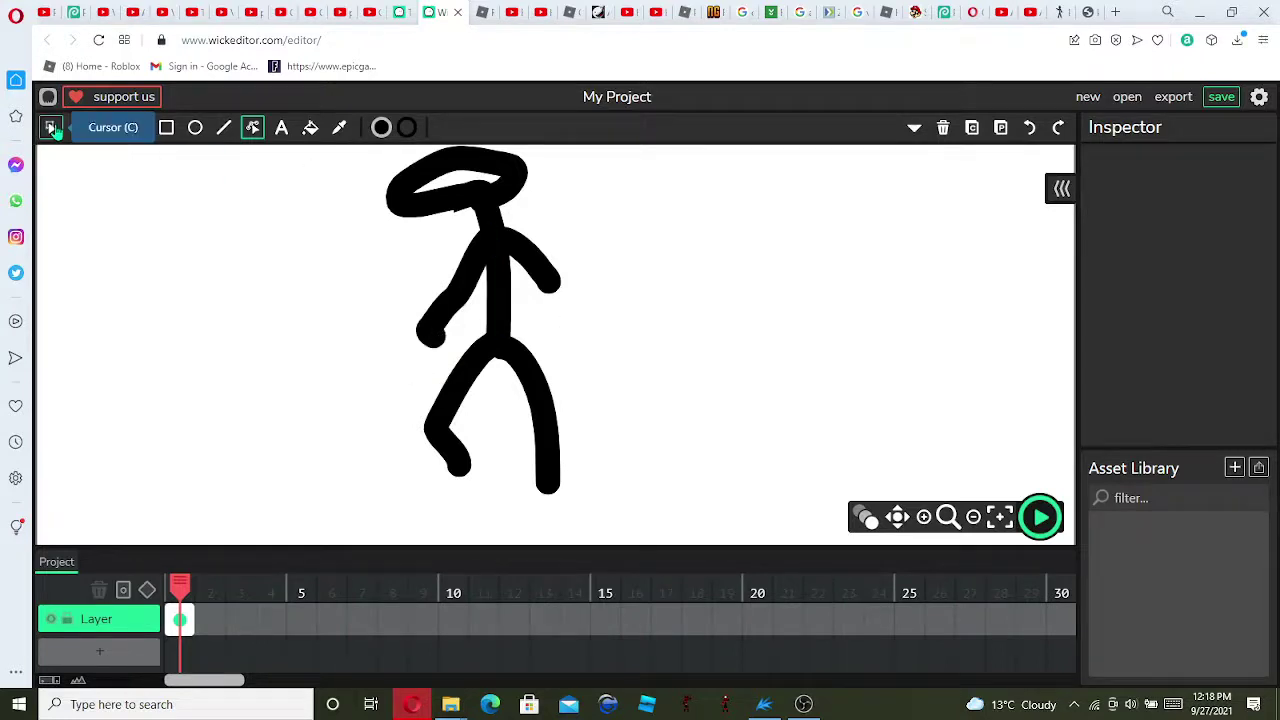
Step: Switch to TupiTube Desk and bring up the stick figure drawing in frame 5
{"action": "left_click", "coordinate": [764, 704]}
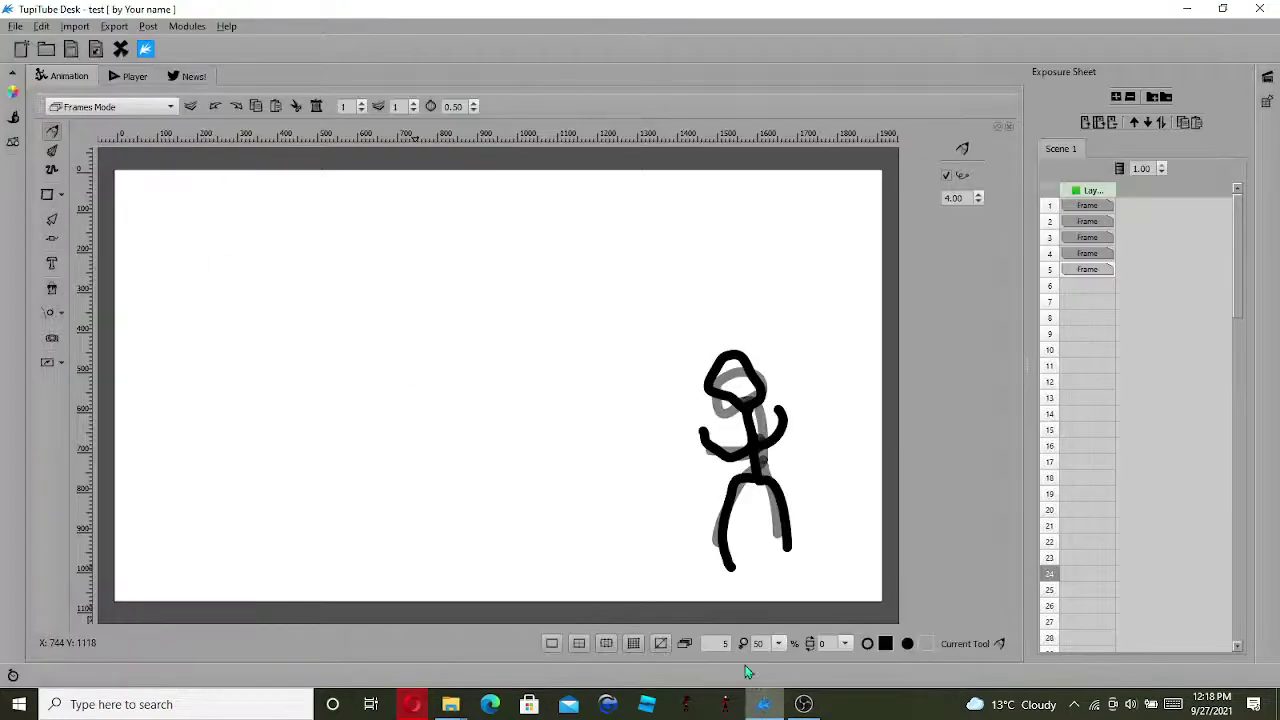
{"action": "left_click", "coordinate": [803, 704]}
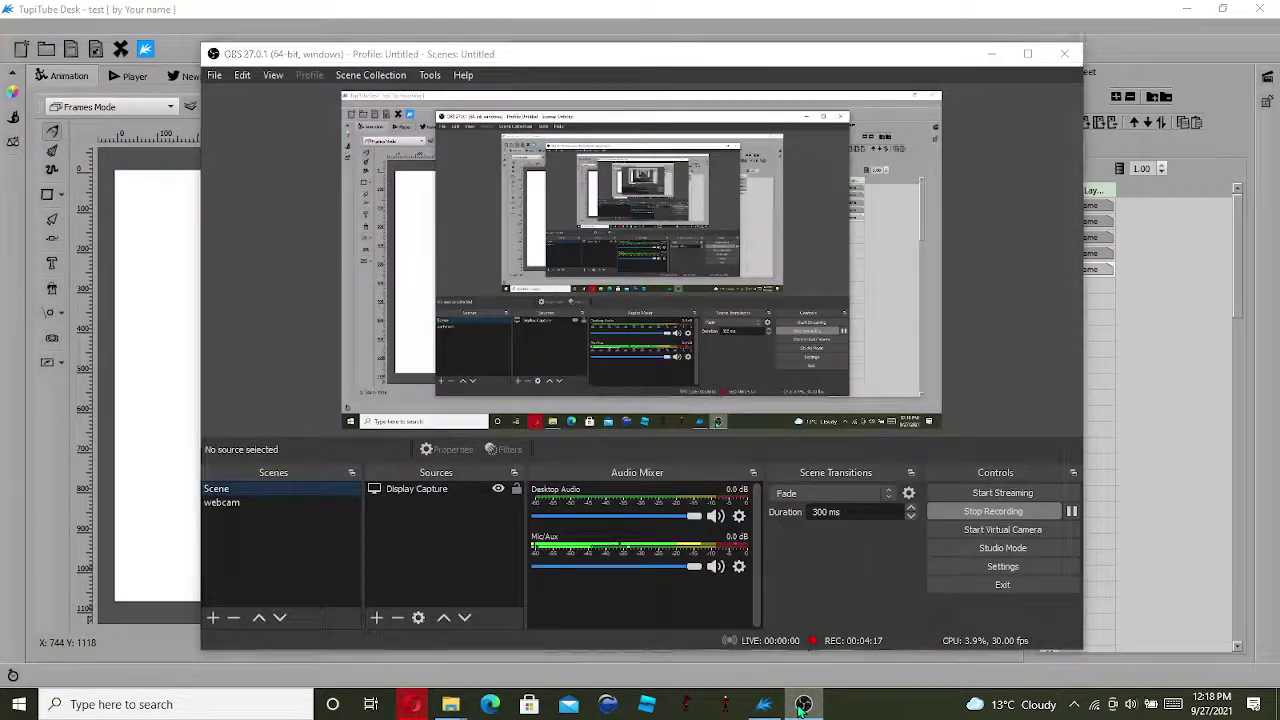
{"action": "left_click", "coordinate": [764, 704]}
{"action": "scroll", "coordinate": [770, 536], "scroll_direction": "up", "scroll_amount": 1}
{"action": "scroll", "coordinate": [735, 559], "scroll_direction": "up", "scroll_amount": 1}
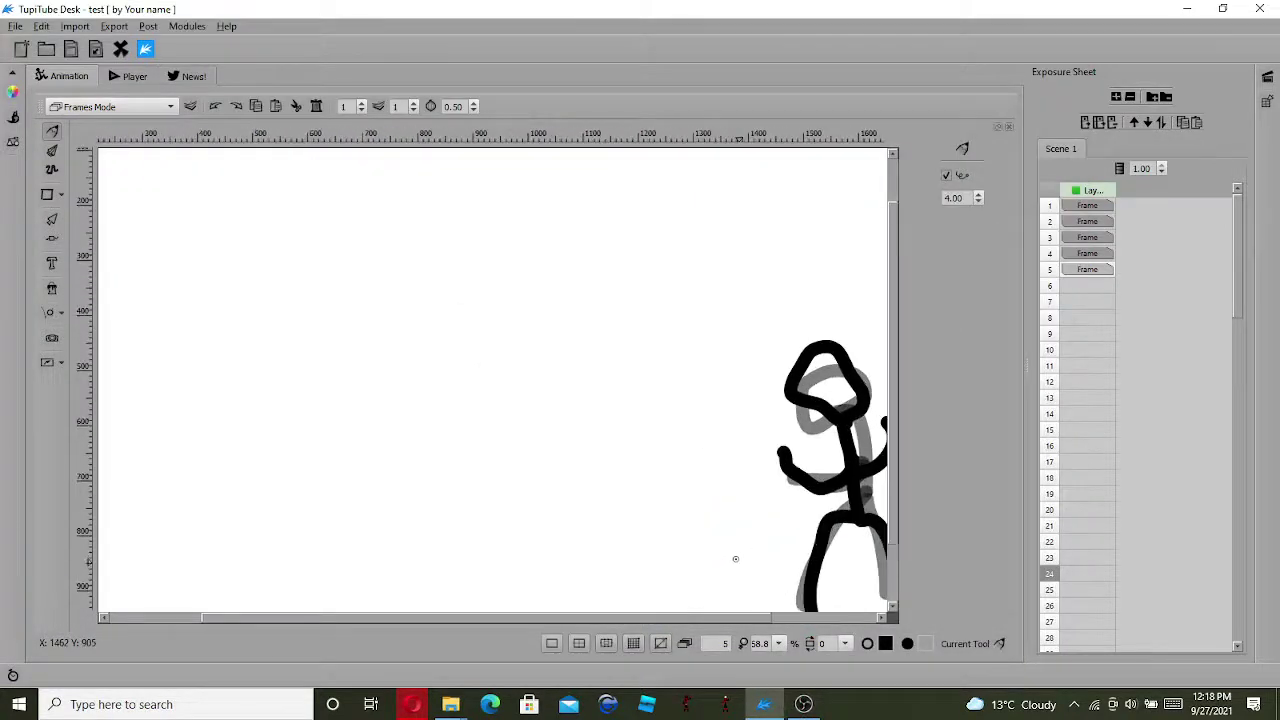
{"action": "scroll", "coordinate": [551, 534], "scroll_direction": "down", "scroll_amount": 1}
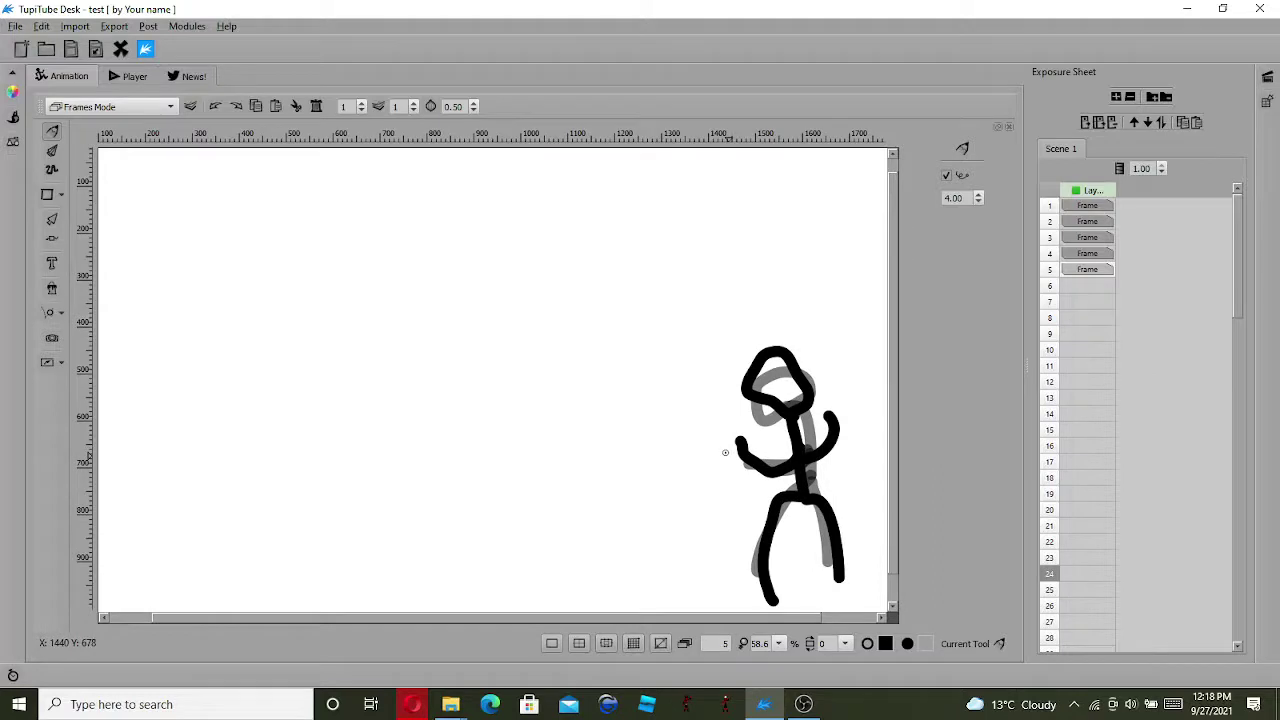
Step: Add frame 6 and draw the stick figure upright and higher up, with both arms raised and a round head
{"action": "left_click", "coordinate": [1087, 285]}
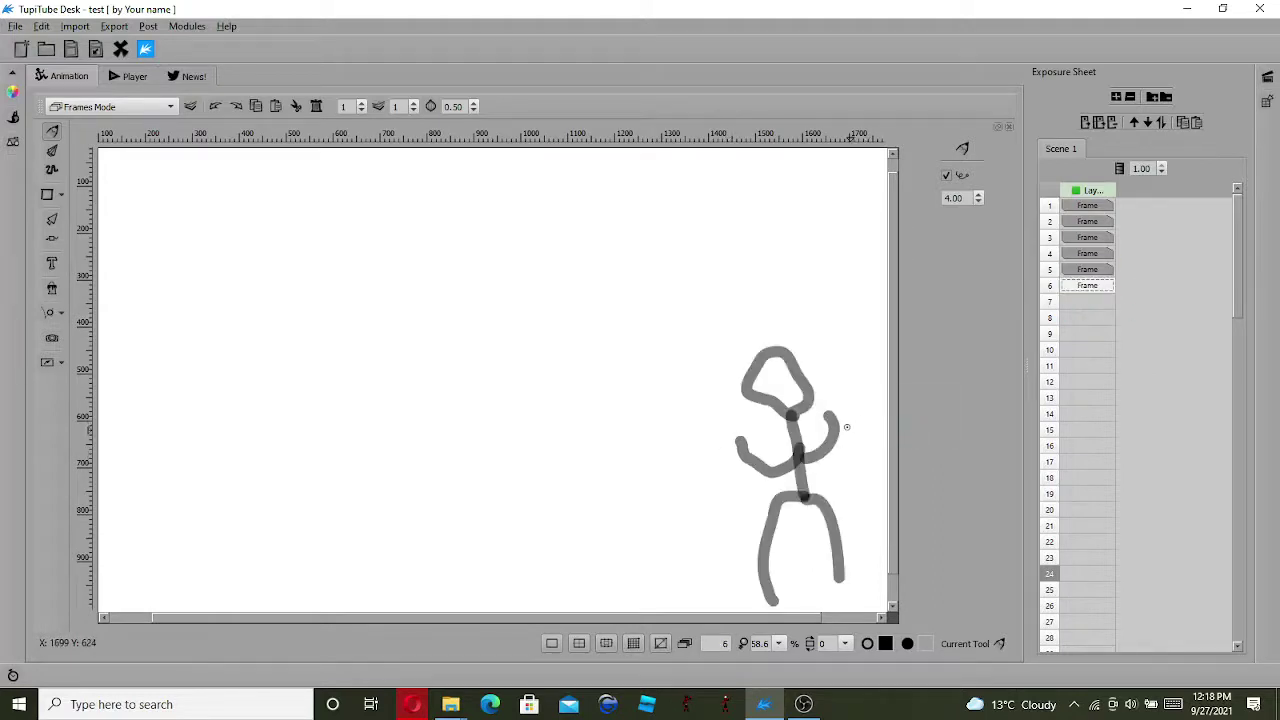
{"action": "left_click_drag", "start_coordinate": [788, 416], "coordinate": [778, 328]}
{"action": "left_click_drag", "start_coordinate": [790, 427], "coordinate": [763, 545]}
{"action": "left_click_drag", "start_coordinate": [788, 428], "coordinate": [807, 521]}
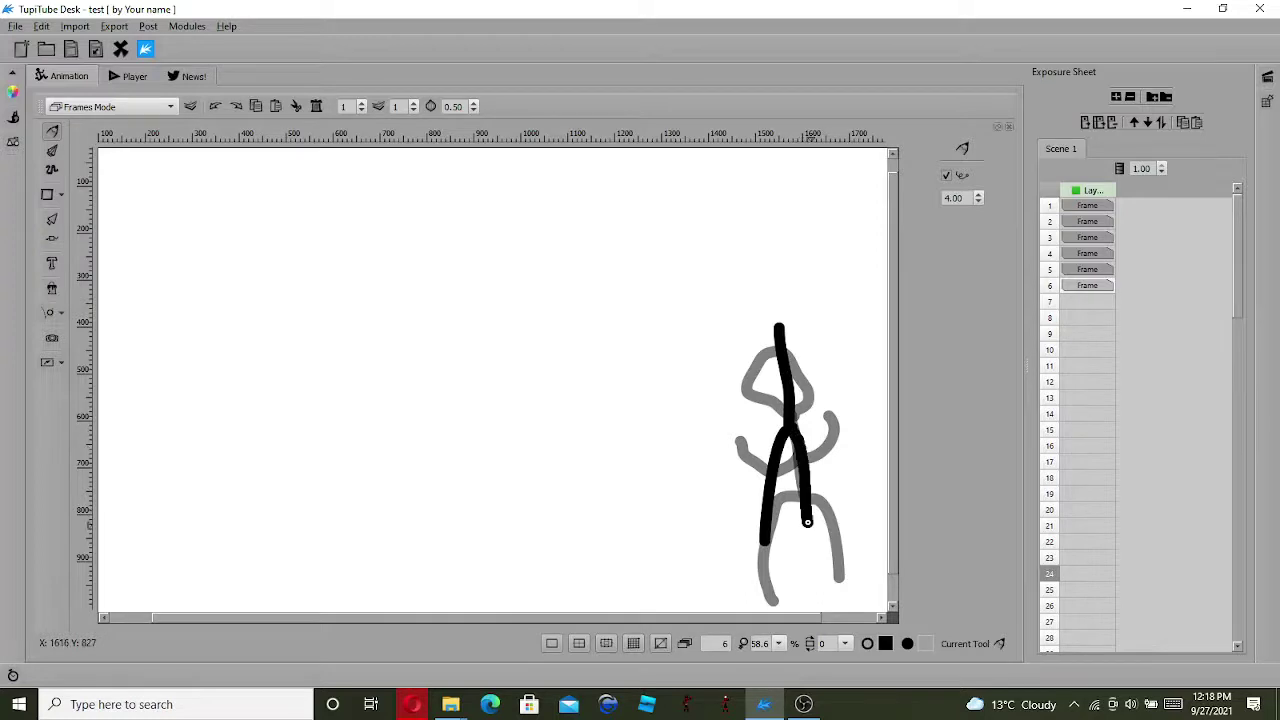
{"action": "left_click_drag", "start_coordinate": [787, 372], "coordinate": [731, 336]}
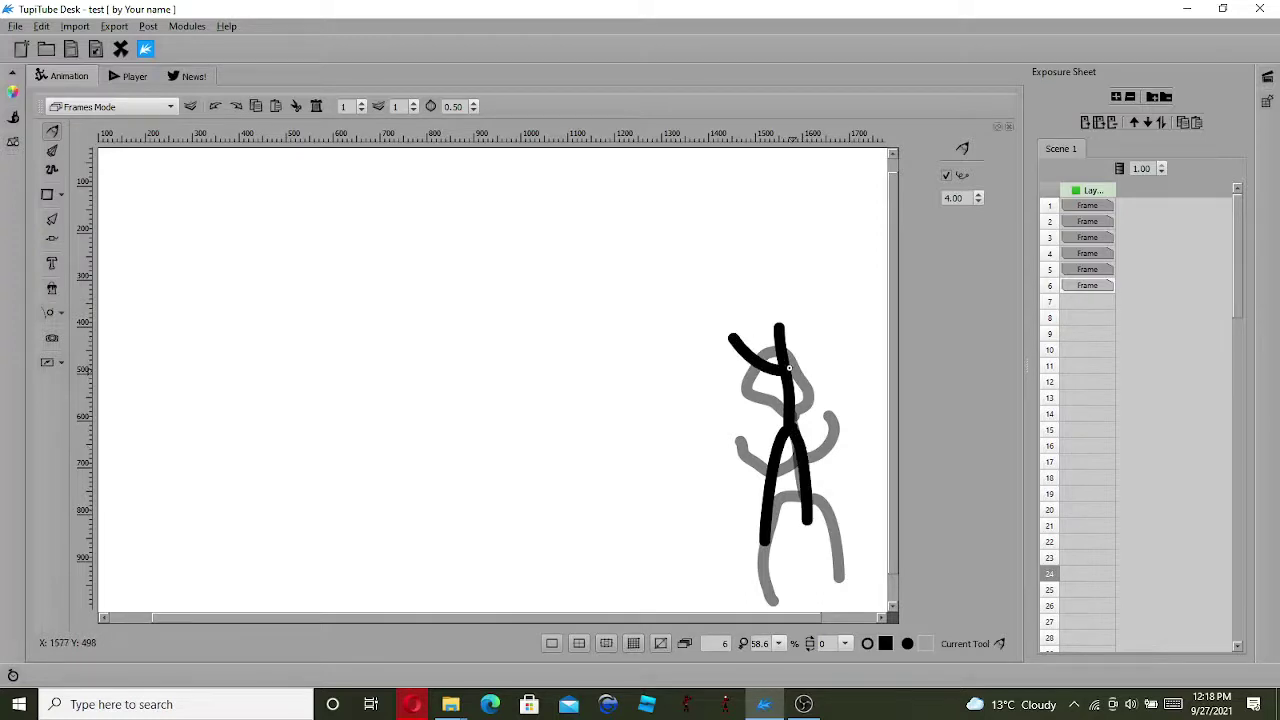
{"action": "left_click_drag", "start_coordinate": [817, 333], "coordinate": [823, 312]}
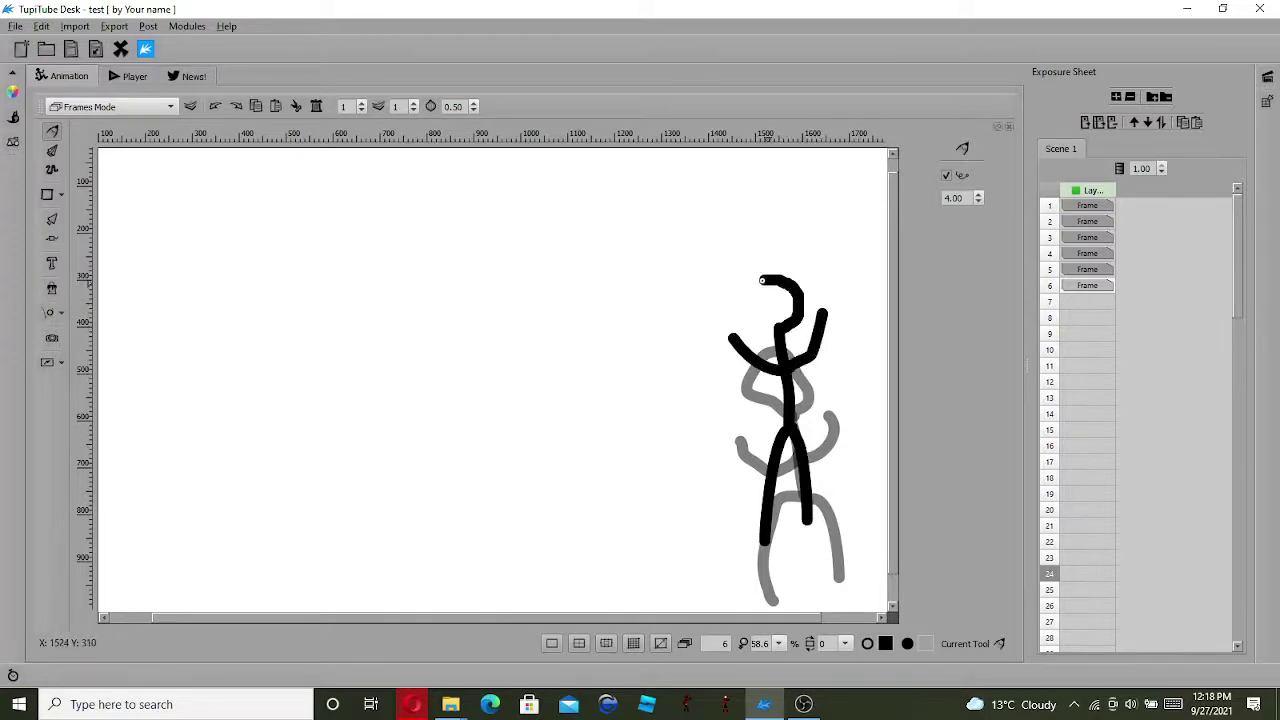
Step: Add frame 7 and draw the stick figure tipped horizontally in mid-air, with arms and legs spread and a round head
{"action": "left_click", "coordinate": [1087, 301]}
{"action": "mouse_move", "coordinate": [792, 377]}
{"action": "left_mouse_down"}
{"action": "mouse_move", "coordinate": [727, 340]}
{"action": "mouse_move", "coordinate": [708, 345]}
{"action": "left_mouse_up"}
{"action": "left_click_drag", "start_coordinate": [796, 376], "coordinate": [822, 448]}
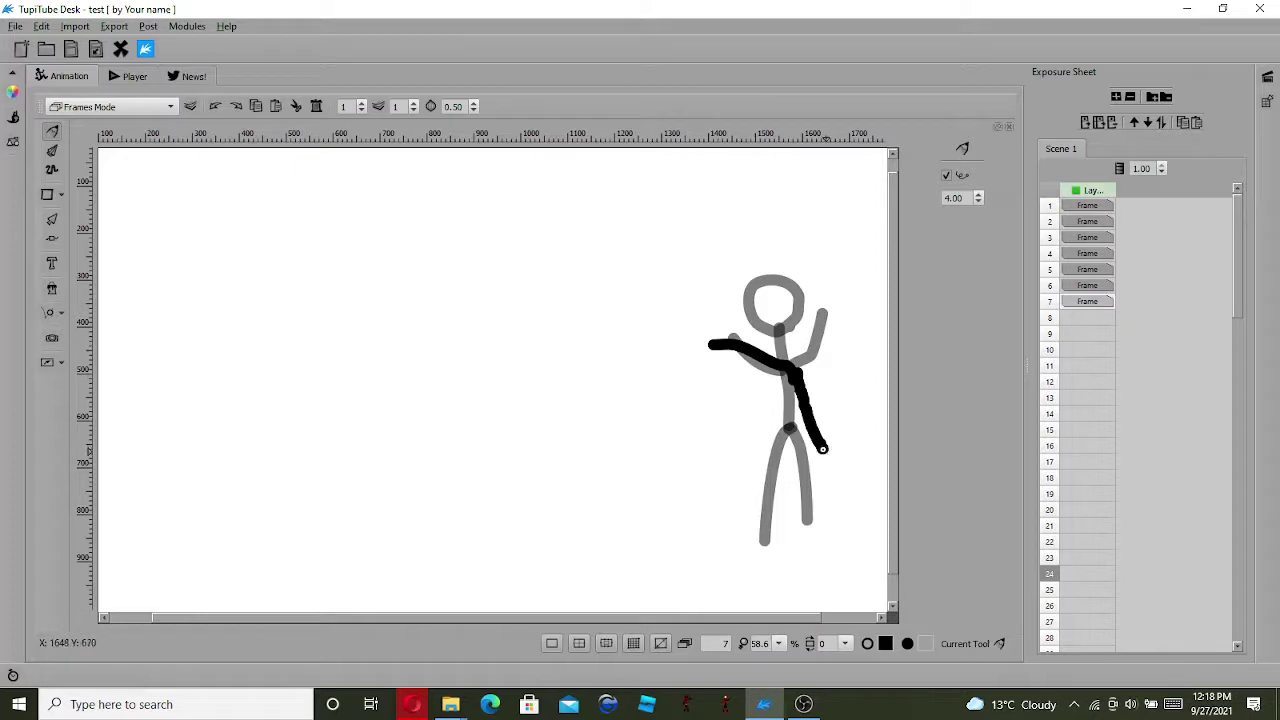
{"action": "left_click_drag", "start_coordinate": [758, 356], "coordinate": [728, 434]}
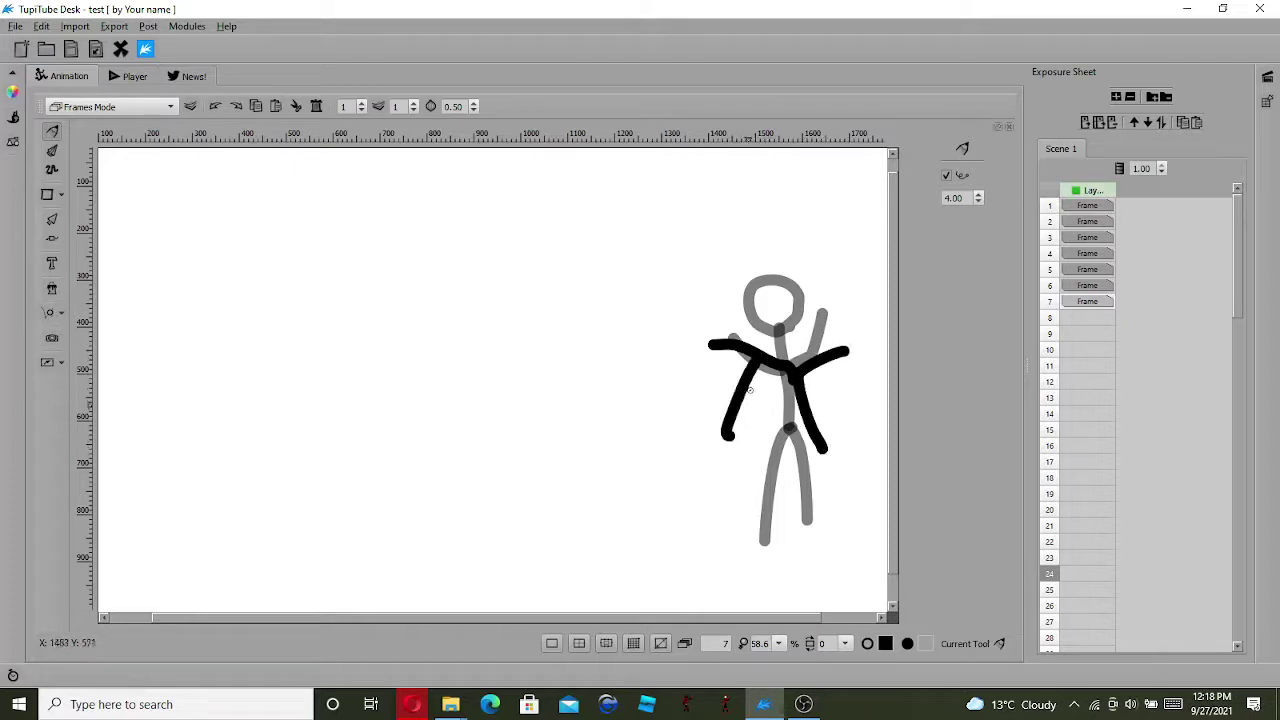
{"action": "left_click_drag", "start_coordinate": [760, 356], "coordinate": [783, 236]}
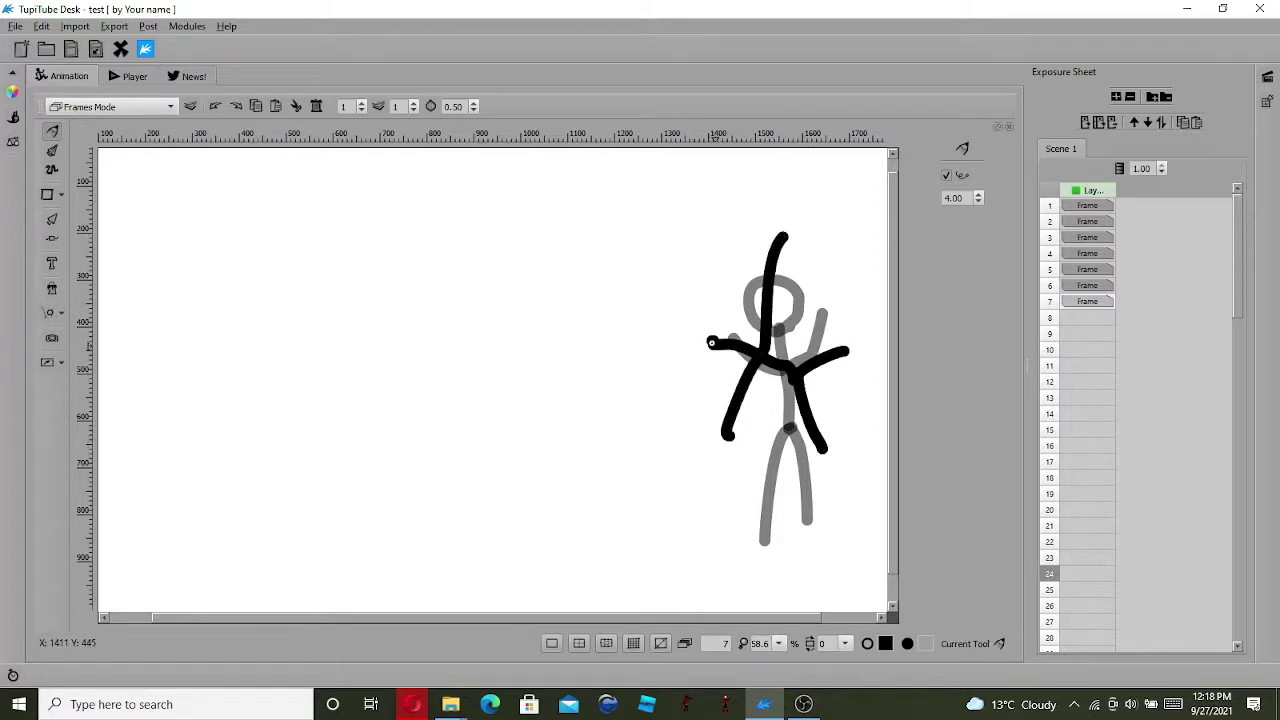
{"action": "mouse_move", "coordinate": [703, 321]}
{"action": "left_mouse_down"}
{"action": "mouse_move", "coordinate": [679, 354]}
{"action": "mouse_move", "coordinate": [718, 359]}
{"action": "left_mouse_up"}
Step: Add frame 8 and draw the stick figure horizontal and further forward, with its oval head lowered
{"action": "left_click", "coordinate": [1079, 318]}
{"action": "mouse_move", "coordinate": [761, 359]}
{"action": "left_mouse_down"}
{"action": "mouse_move", "coordinate": [686, 356]}
{"action": "mouse_move", "coordinate": [621, 386]}
{"action": "mouse_move", "coordinate": [620, 437]}
{"action": "mouse_move", "coordinate": [664, 385]}
{"action": "mouse_move", "coordinate": [655, 368]}
{"action": "mouse_move", "coordinate": [699, 367]}
{"action": "mouse_move", "coordinate": [686, 432]}
{"action": "left_mouse_up"}
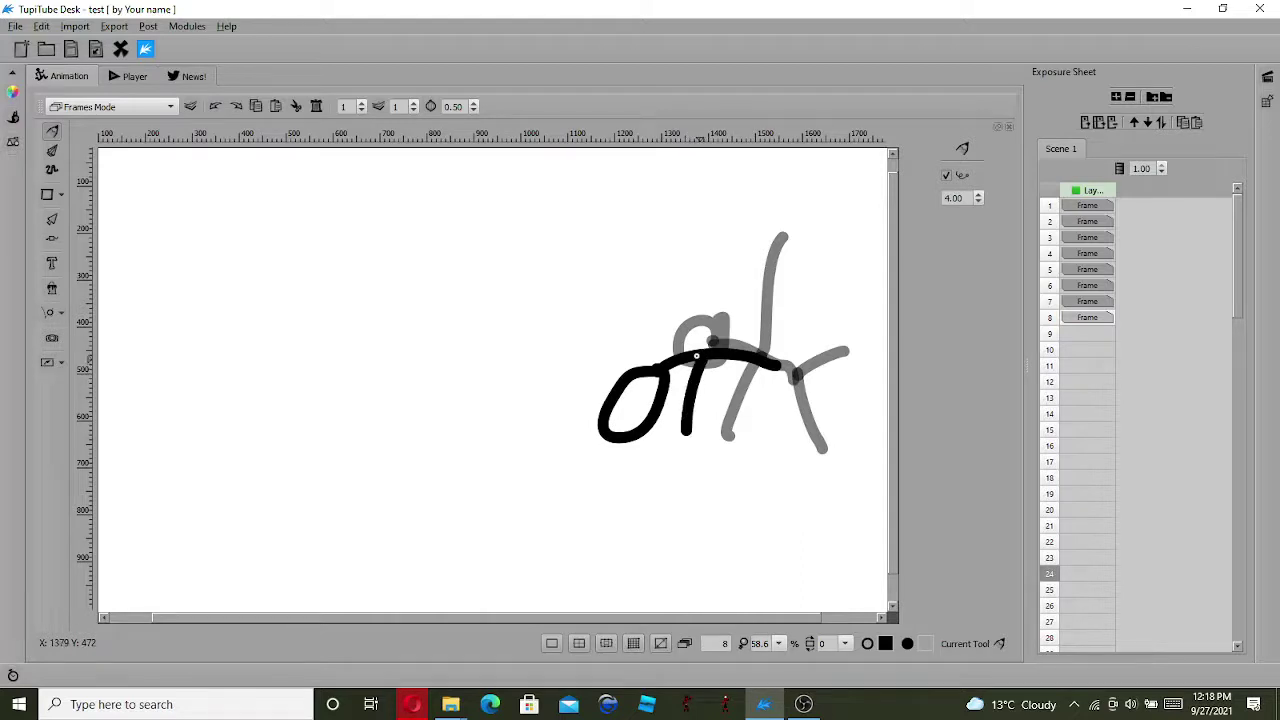
{"action": "left_click_drag", "start_coordinate": [773, 360], "coordinate": [793, 402]}
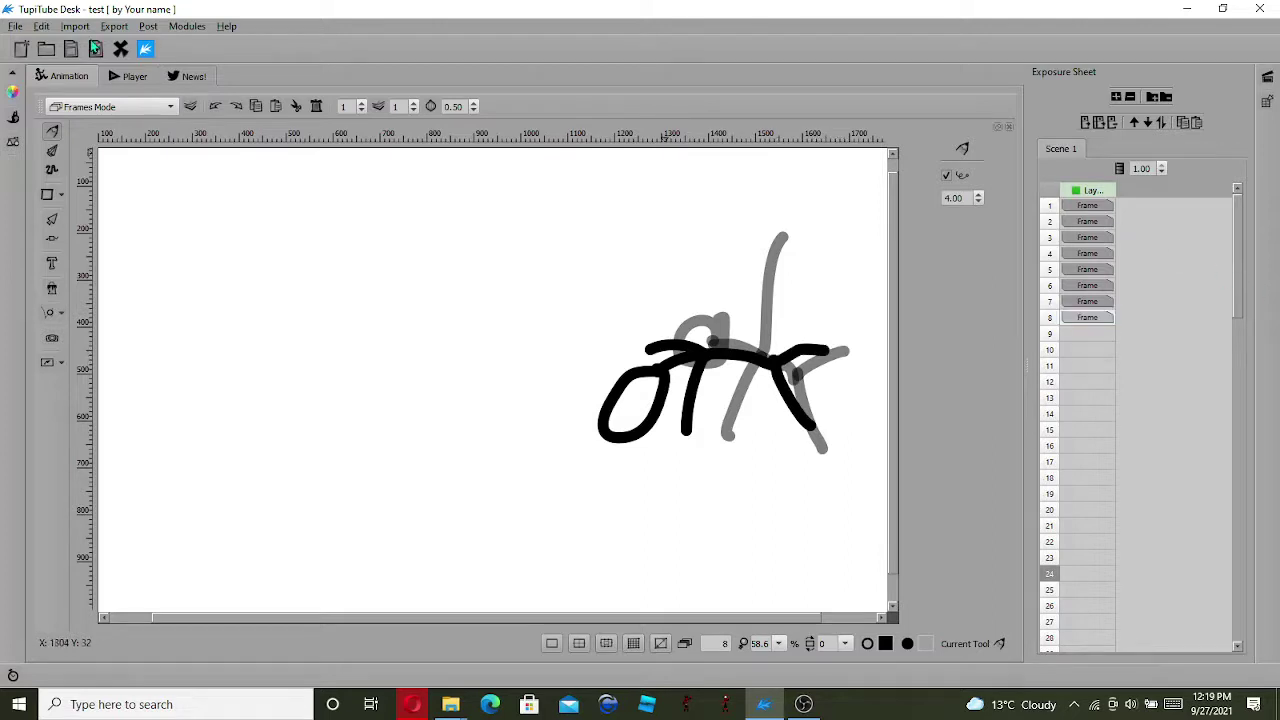
Step: Play the eight-frame scene in the player and return to the animation workspace
{"action": "left_click", "coordinate": [131, 76]}
{"action": "left_click", "coordinate": [621, 560]}
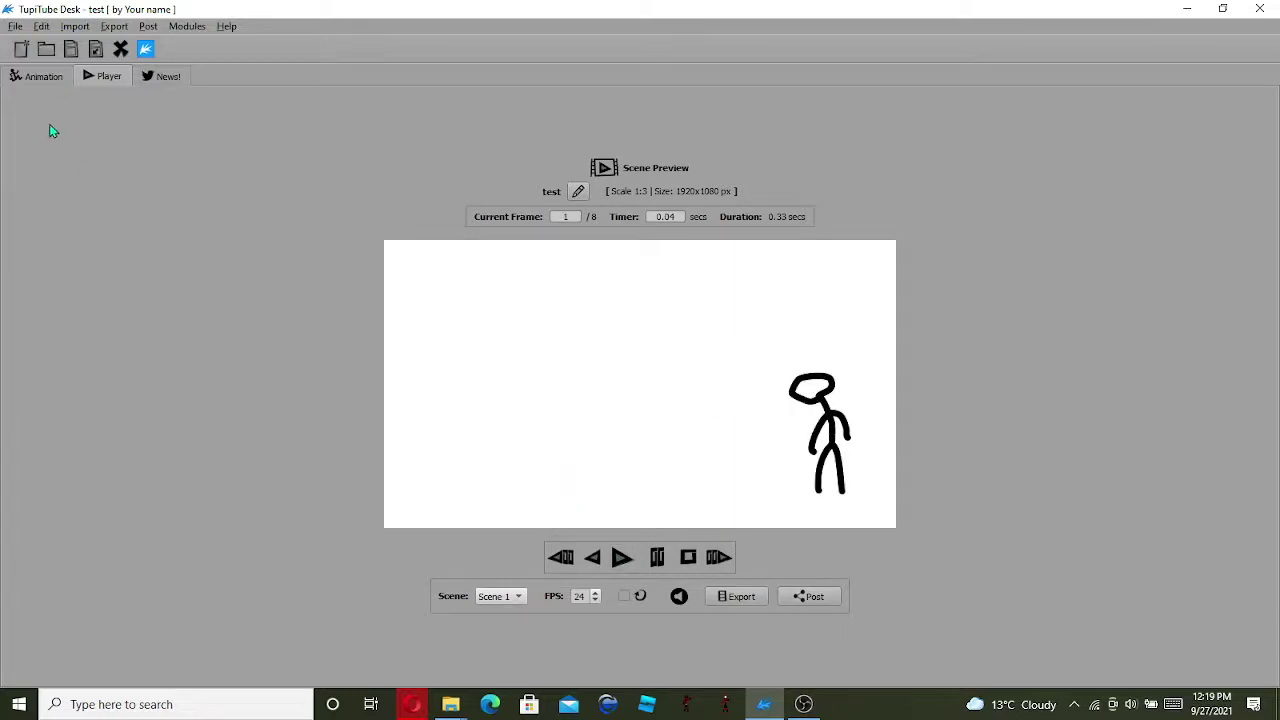
{"action": "left_click", "coordinate": [42, 78]}
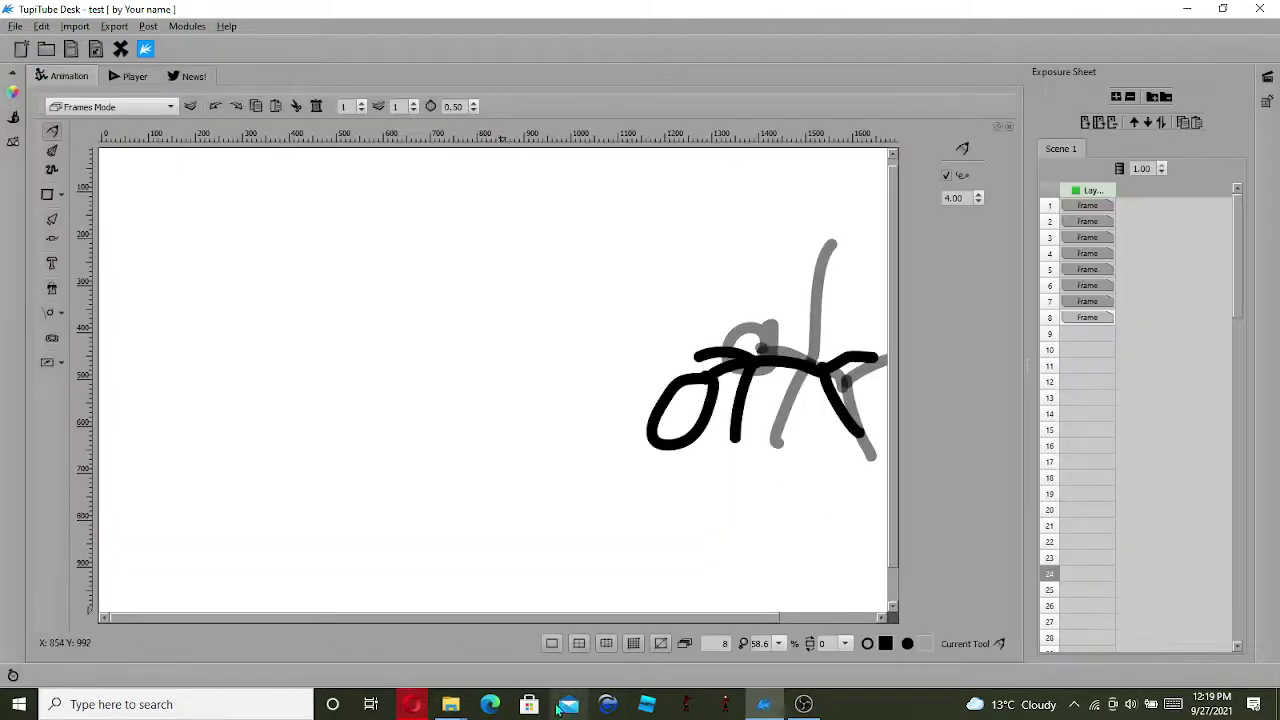
Step: Switch to Wick Editor in the Opera browser, add frames 2 and 3, and draw one slanted pencil stroke in each
{"action": "left_click", "coordinate": [416, 706]}
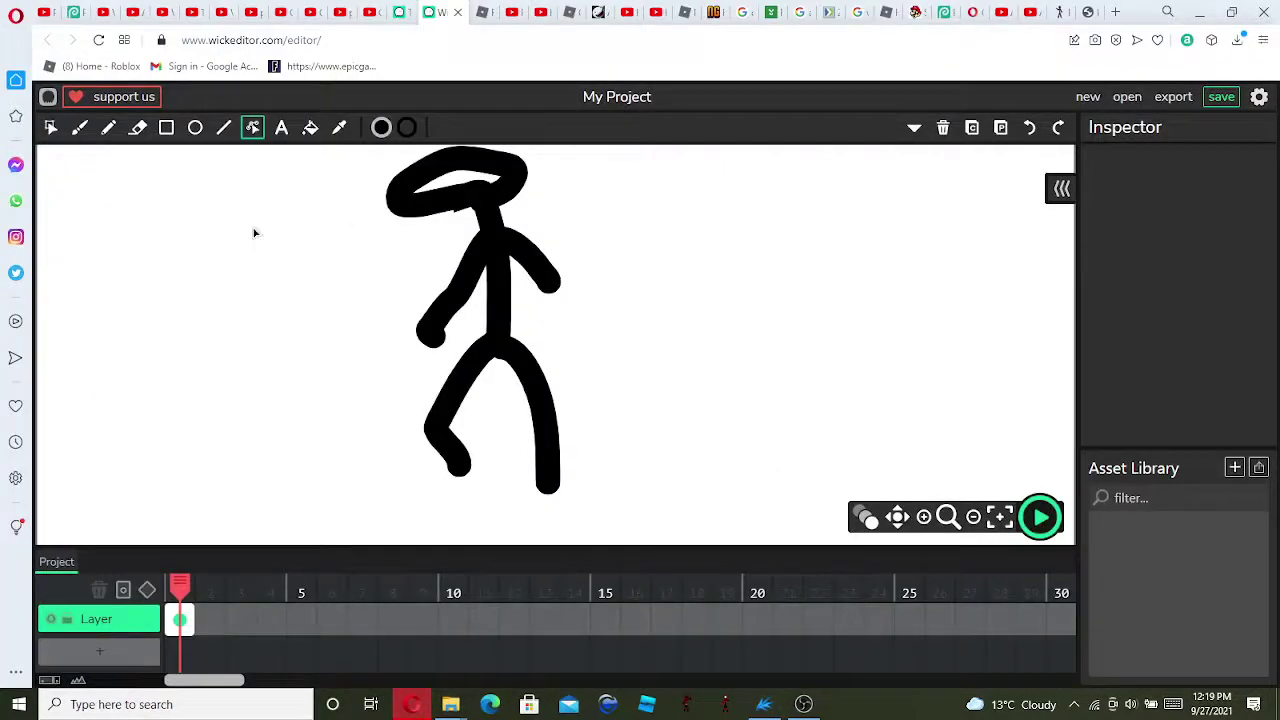
{"action": "double_click", "coordinate": [209, 620]}
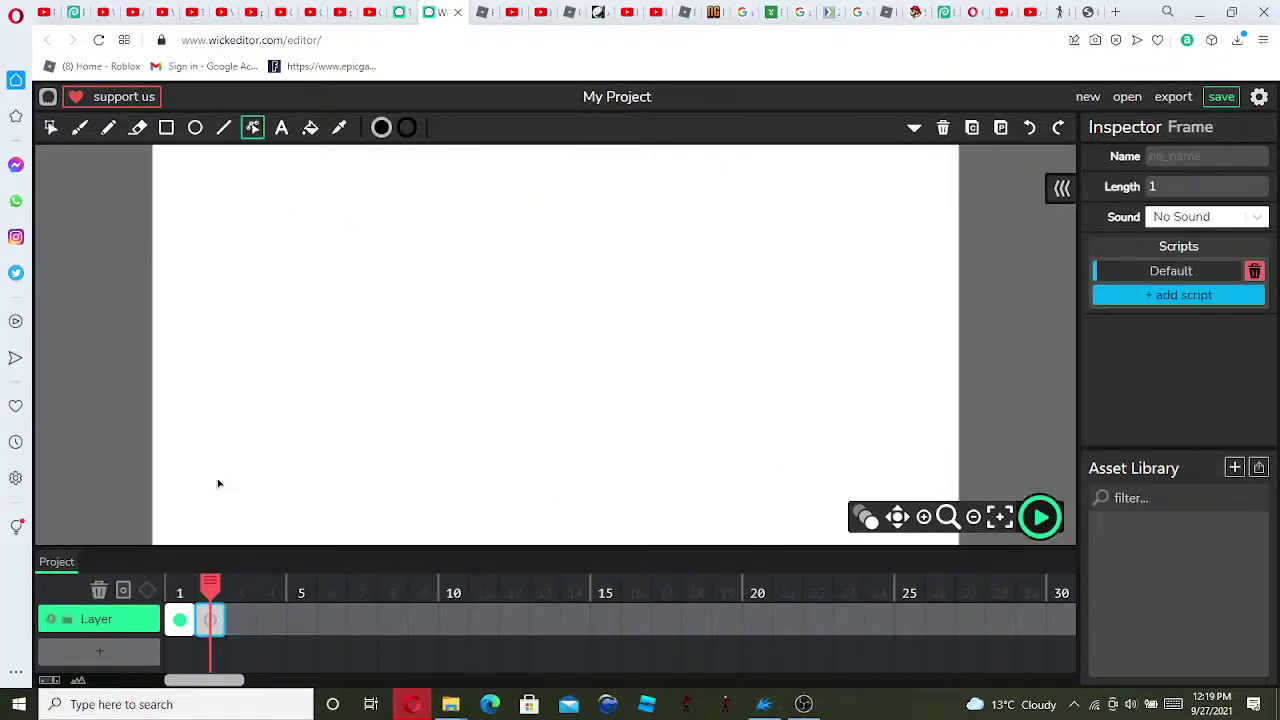
{"action": "left_click", "coordinate": [108, 127]}
{"action": "left_click_drag", "start_coordinate": [375, 183], "coordinate": [310, 362]}
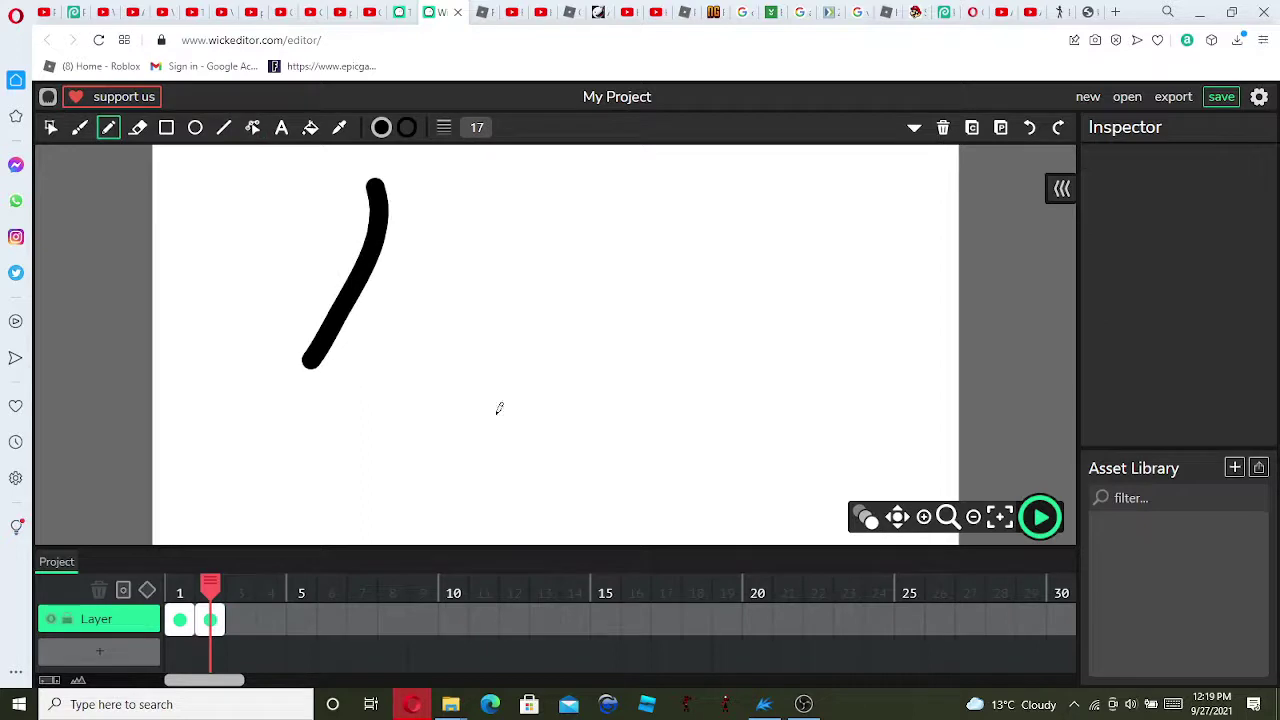
{"action": "double_click", "coordinate": [244, 620]}
{"action": "left_click_drag", "start_coordinate": [403, 260], "coordinate": [245, 597]}
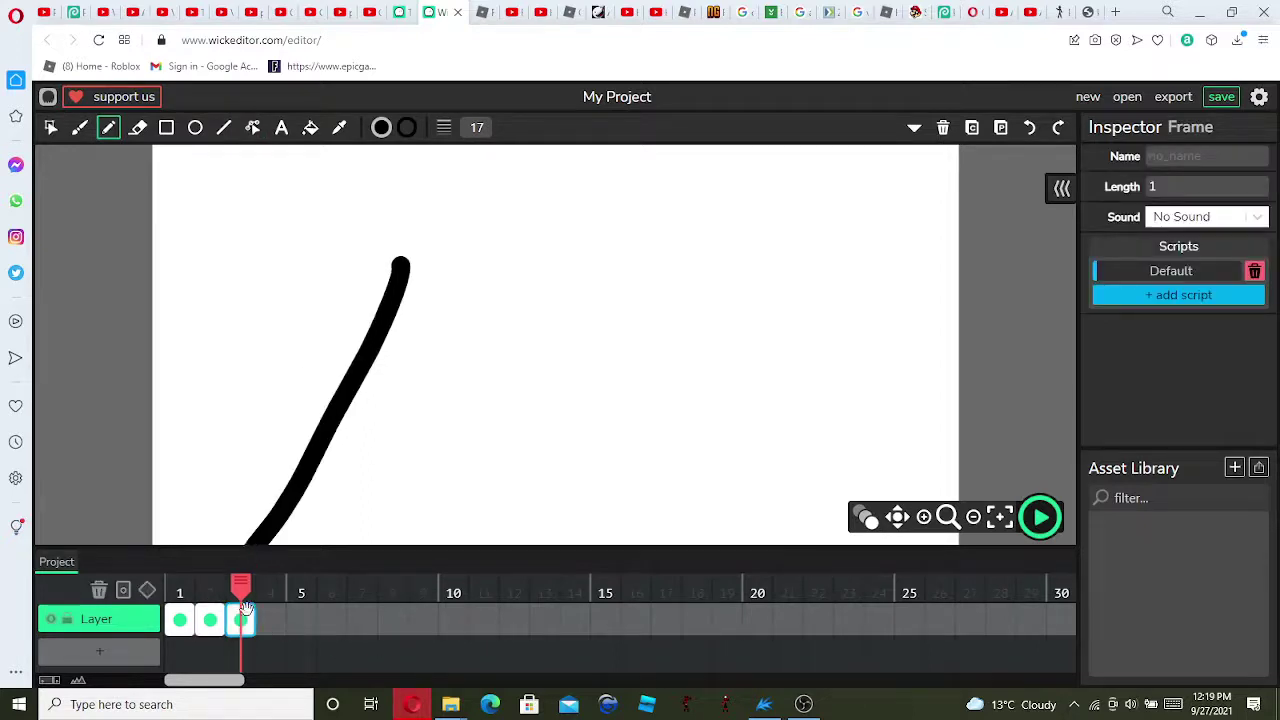
Step: Add frame 4, turn on onion skinning and draw a short curved stroke beside the ghosted one
{"action": "double_click", "coordinate": [270, 620]}
{"action": "left_click", "coordinate": [865, 517]}
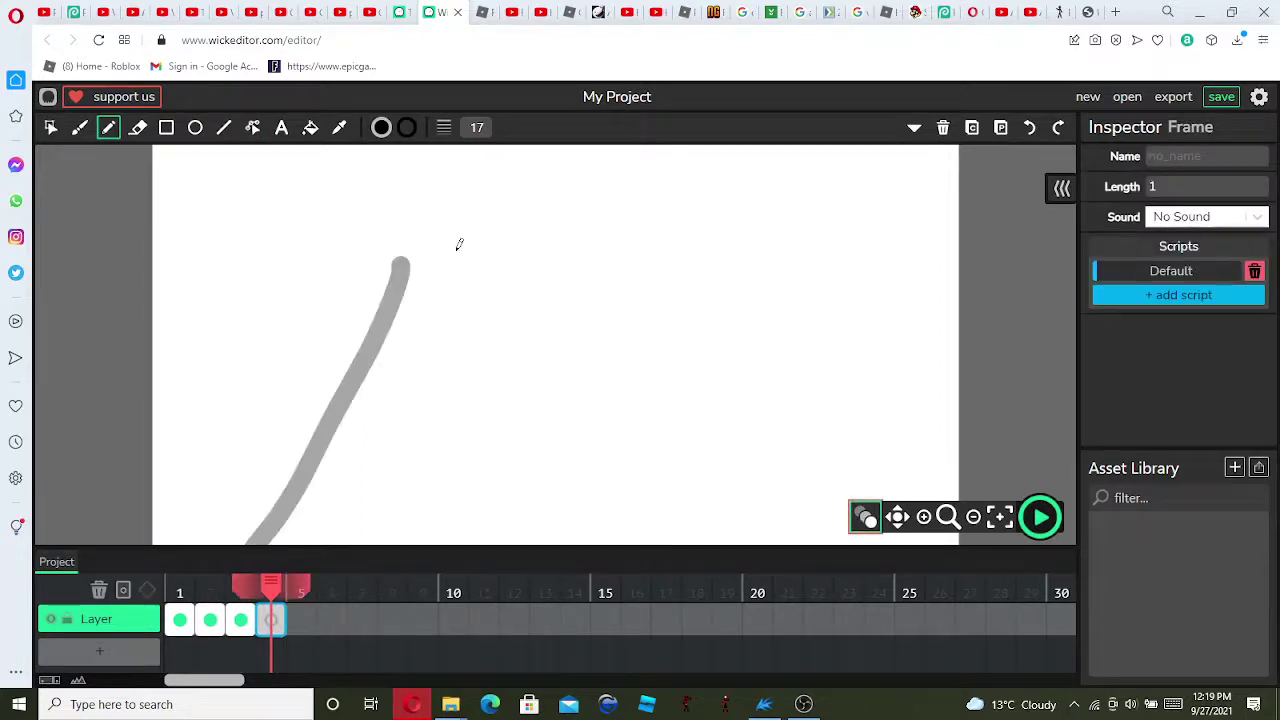
{"action": "left_click_drag", "start_coordinate": [457, 246], "coordinate": [395, 412]}
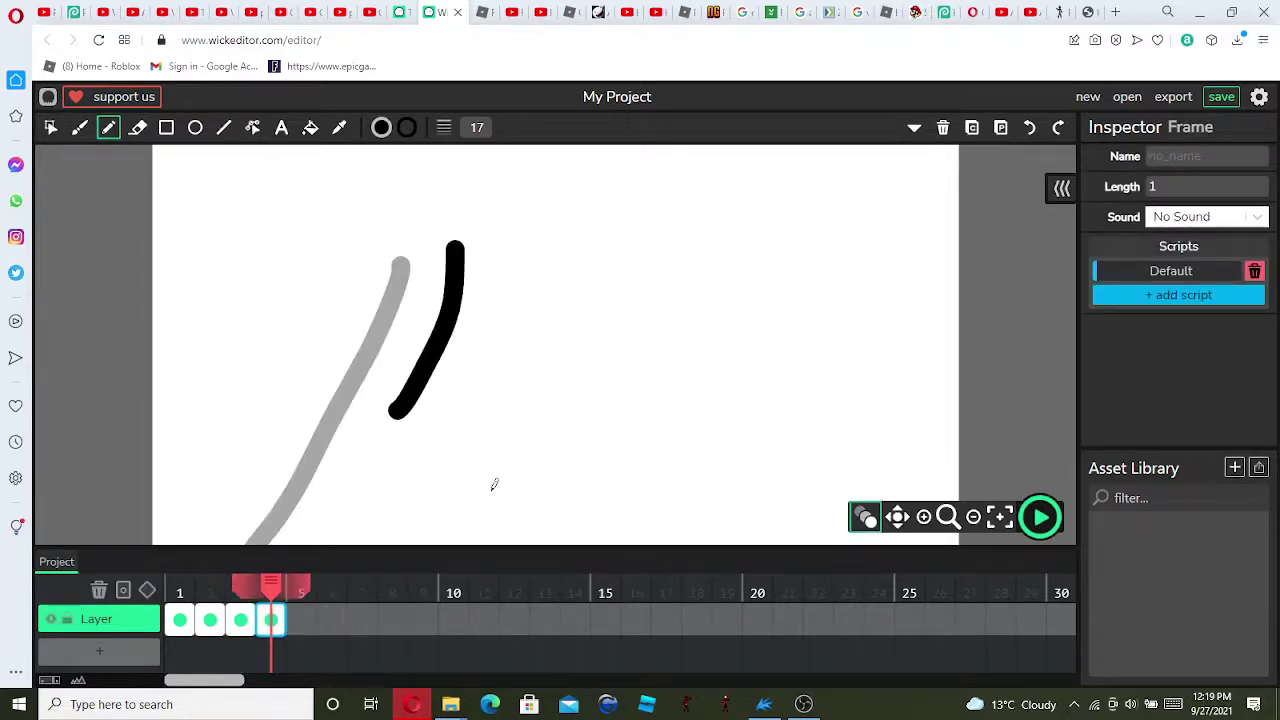
Step: Add frames 5 and 6 with one long slanted stroke each, and add blank frame 7
{"action": "double_click", "coordinate": [301, 620]}
{"action": "left_click_drag", "start_coordinate": [455, 262], "coordinate": [300, 548]}
{"action": "double_click", "coordinate": [331, 620]}
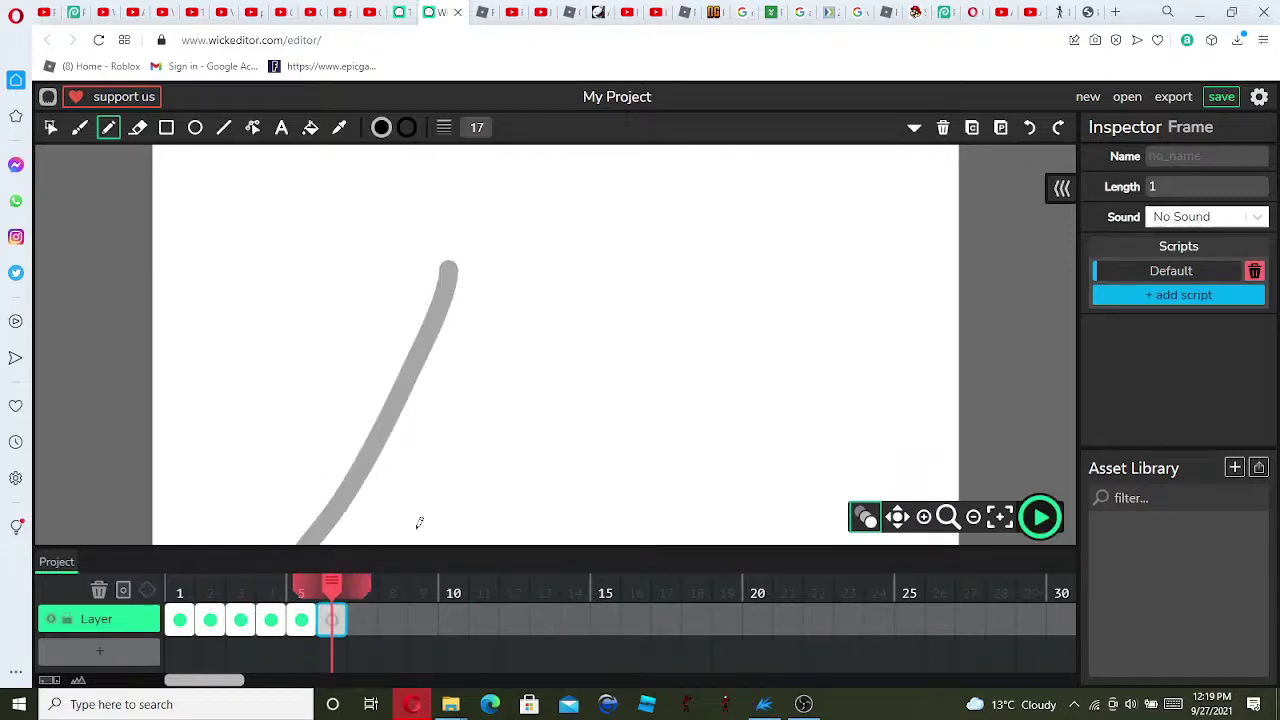
{"action": "left_click_drag", "start_coordinate": [463, 280], "coordinate": [362, 548]}
{"action": "double_click", "coordinate": [362, 620]}
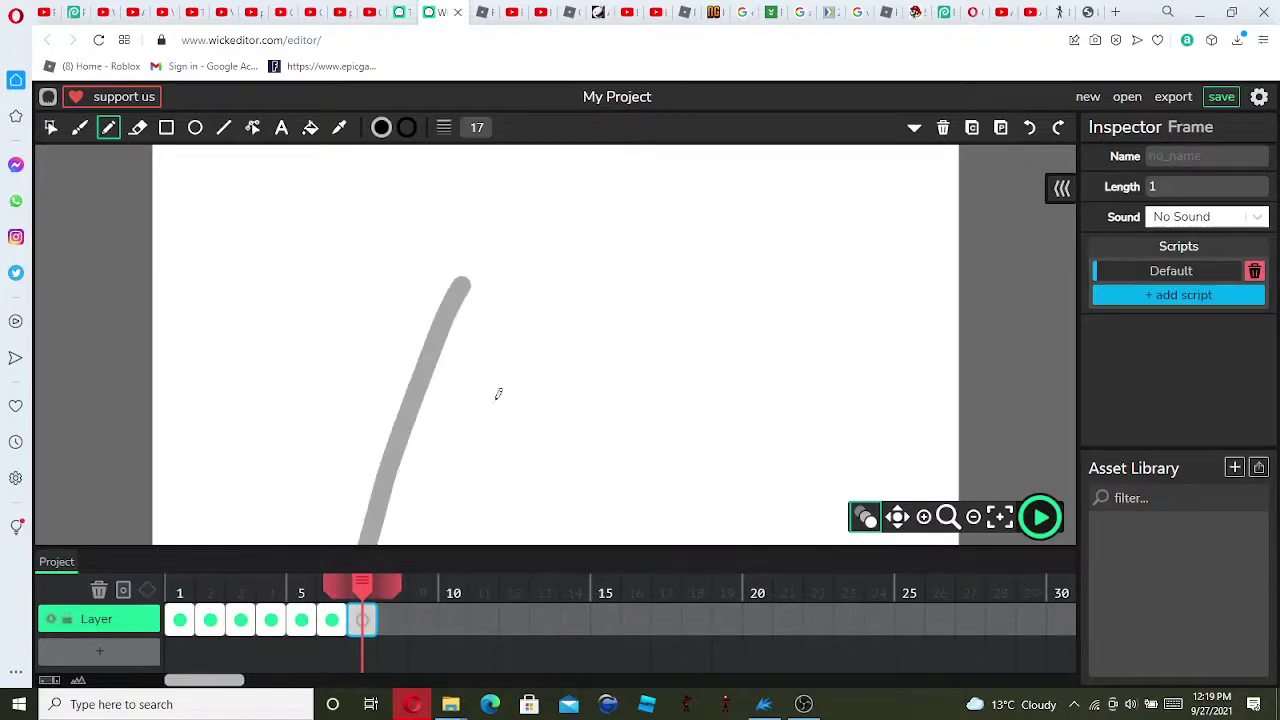
Step: Draw a long slanted stroke in frame 7, add frames 8 and 9 with one slanted stroke each, and return to frame 1
{"action": "left_click_drag", "start_coordinate": [431, 447], "coordinate": [390, 546]}
{"action": "double_click", "coordinate": [392, 620]}
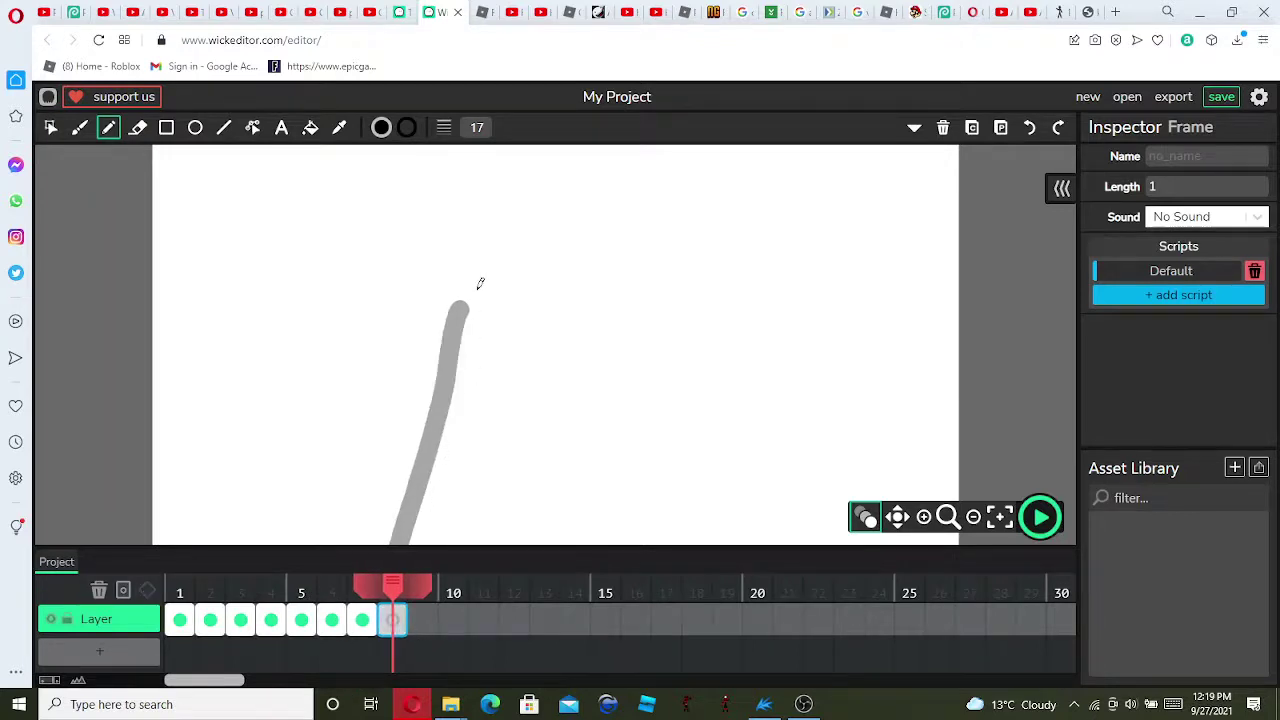
{"action": "left_click_drag", "start_coordinate": [491, 233], "coordinate": [348, 512]}
{"action": "double_click", "coordinate": [422, 620]}
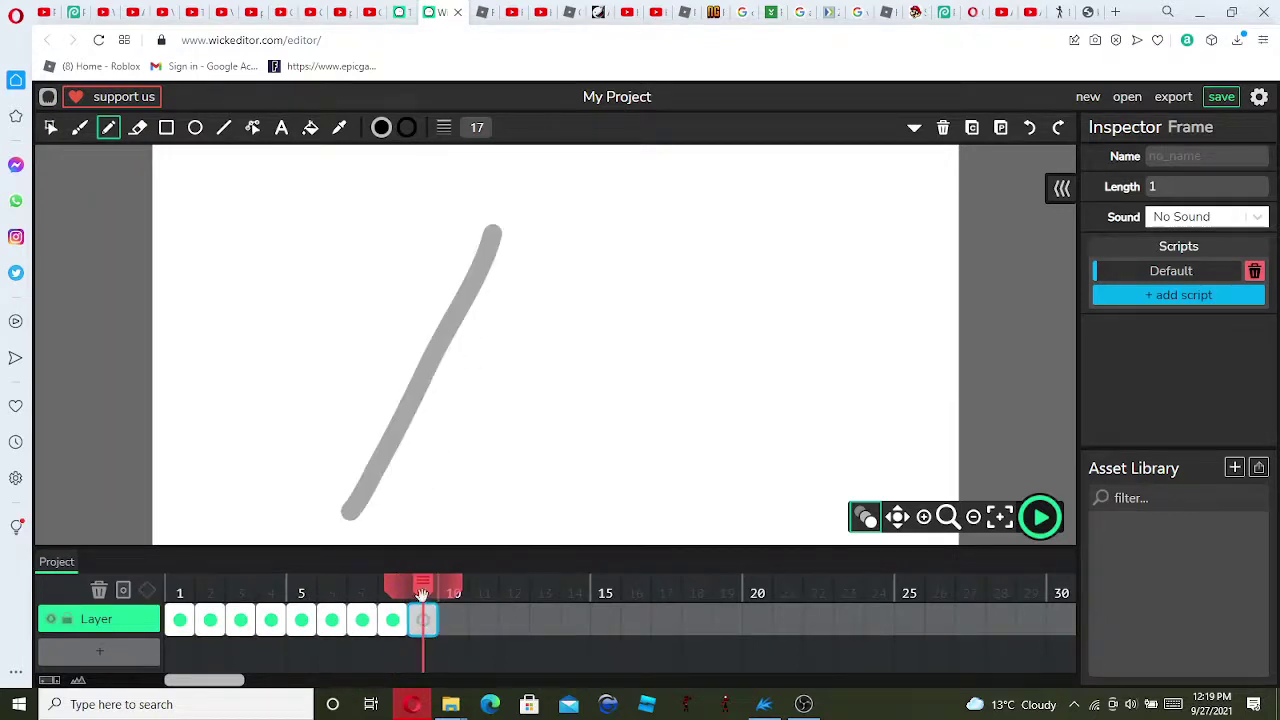
{"action": "left_click_drag", "start_coordinate": [490, 275], "coordinate": [252, 546]}
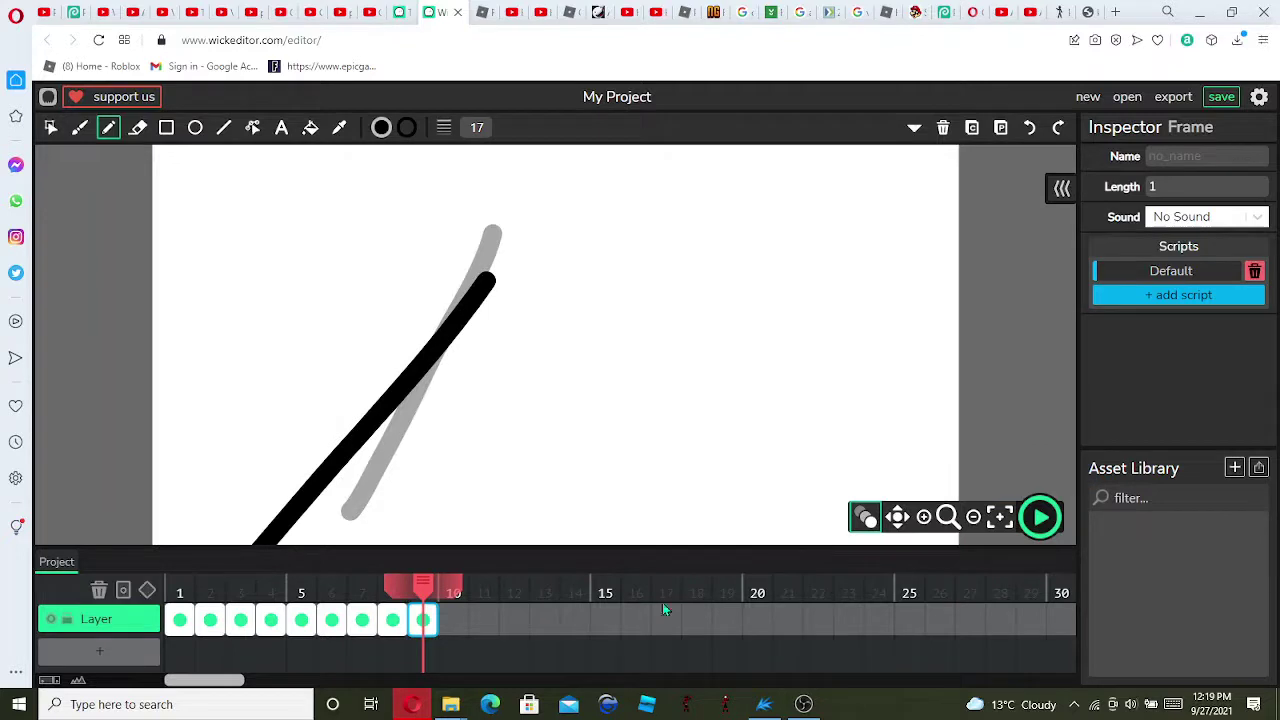
{"action": "left_click", "coordinate": [180, 620]}
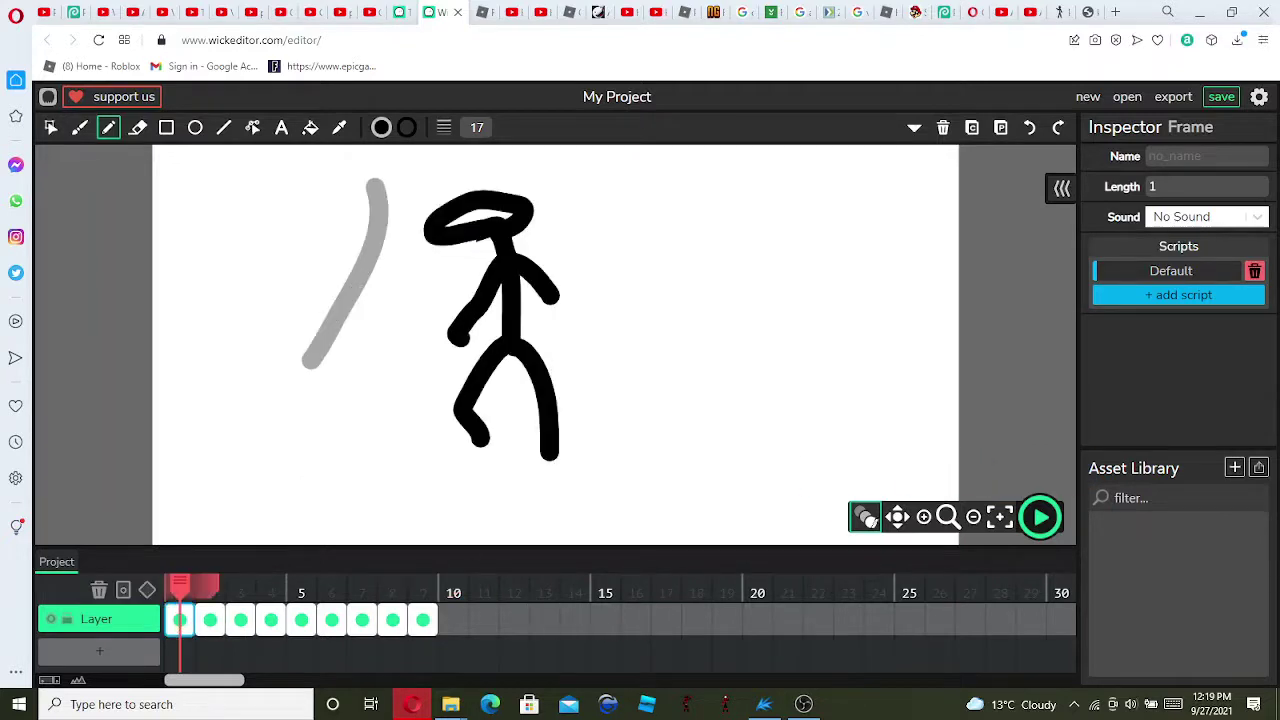
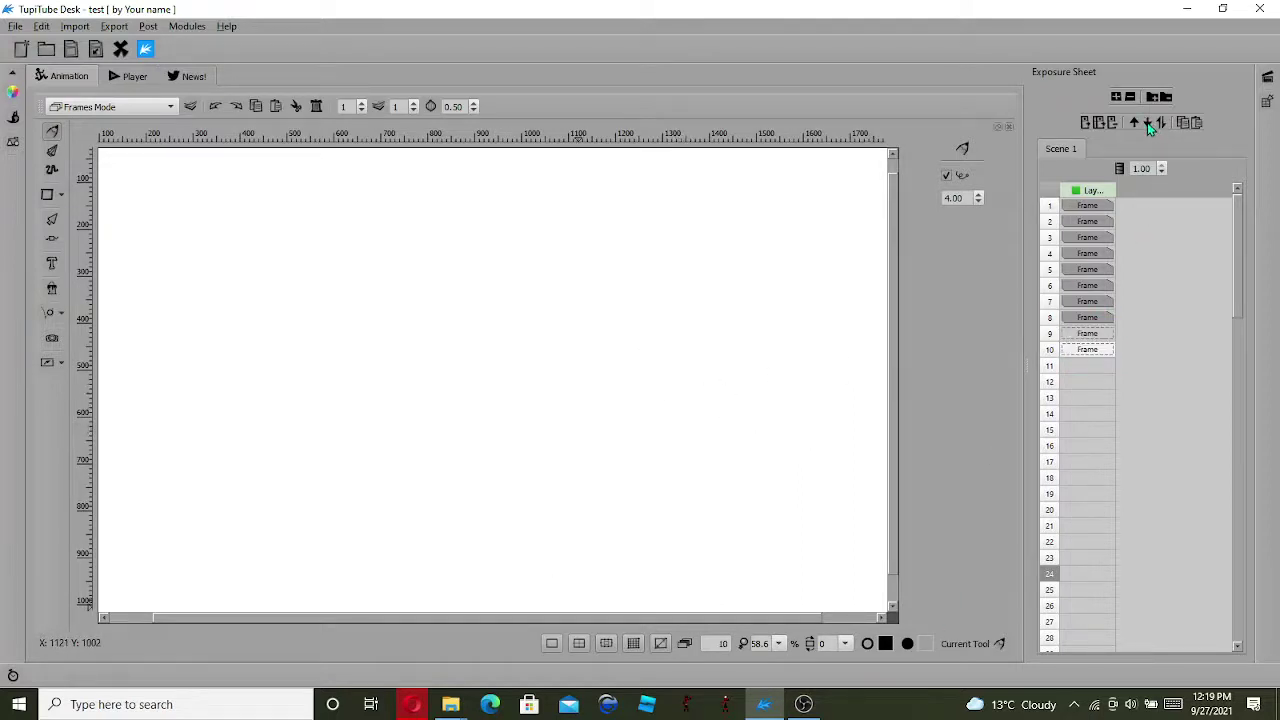
Step: In TupiTube Desk, add blank frames 11 and 12 to the layer and go back to frame 9
{"action": "left_click", "coordinate": [1148, 123]}
{"action": "left_click", "coordinate": [1148, 123]}
{"action": "left_click", "coordinate": [1134, 122]}
{"action": "left_click", "coordinate": [1134, 122]}
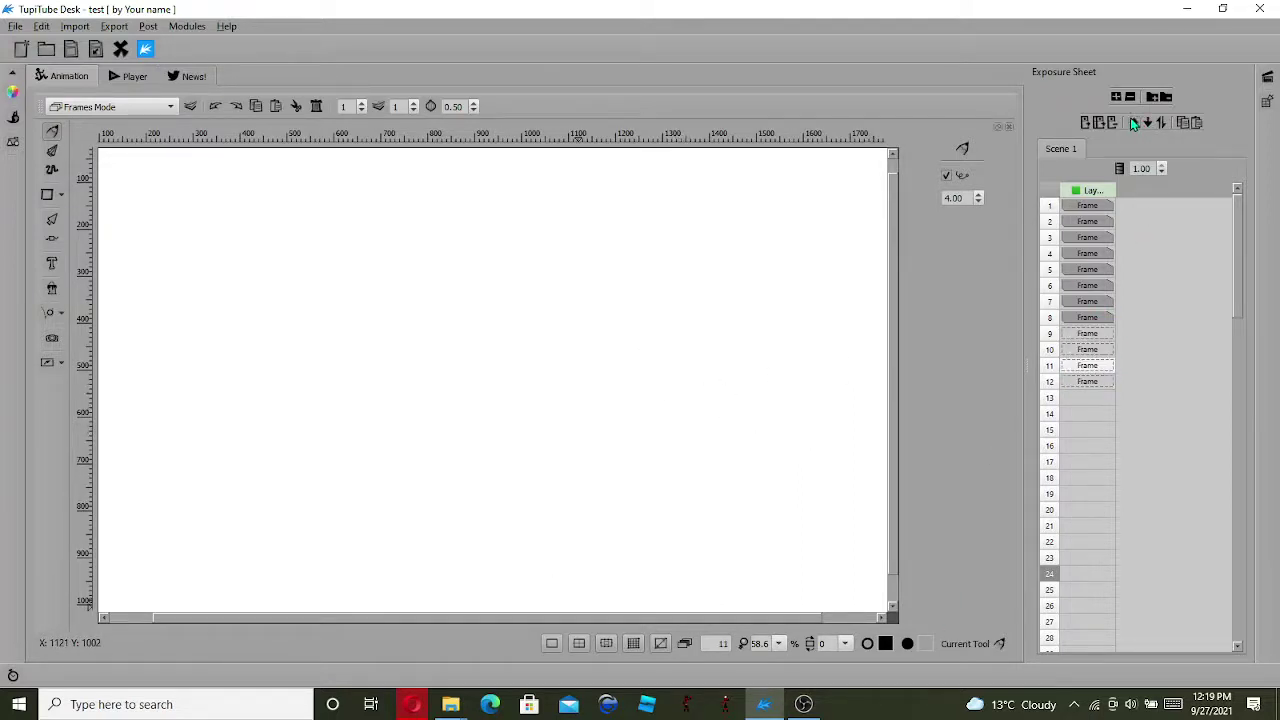
{"action": "left_click", "coordinate": [1134, 122]}
Step: Draw a diving stick figure in frame 9, tilted head-down beside the ghosted figure, with head, torso, arms and legs
{"action": "mouse_move", "coordinate": [715, 356]}
{"action": "left_mouse_down"}
{"action": "mouse_move", "coordinate": [645, 380]}
{"action": "mouse_move", "coordinate": [585, 450]}
{"action": "left_mouse_up"}
{"action": "left_click_drag", "start_coordinate": [623, 392], "coordinate": [481, 431]}
{"action": "left_click_drag", "start_coordinate": [633, 393], "coordinate": [658, 466]}
{"action": "mouse_move", "coordinate": [582, 448]}
{"action": "left_mouse_down"}
{"action": "mouse_move", "coordinate": [532, 501]}
{"action": "mouse_move", "coordinate": [607, 493]}
{"action": "mouse_move", "coordinate": [598, 446]}
{"action": "left_mouse_up"}
{"action": "mouse_move", "coordinate": [672, 369]}
{"action": "left_mouse_down"}
{"action": "mouse_move", "coordinate": [697, 334]}
{"action": "mouse_move", "coordinate": [746, 320]}
{"action": "left_mouse_up"}
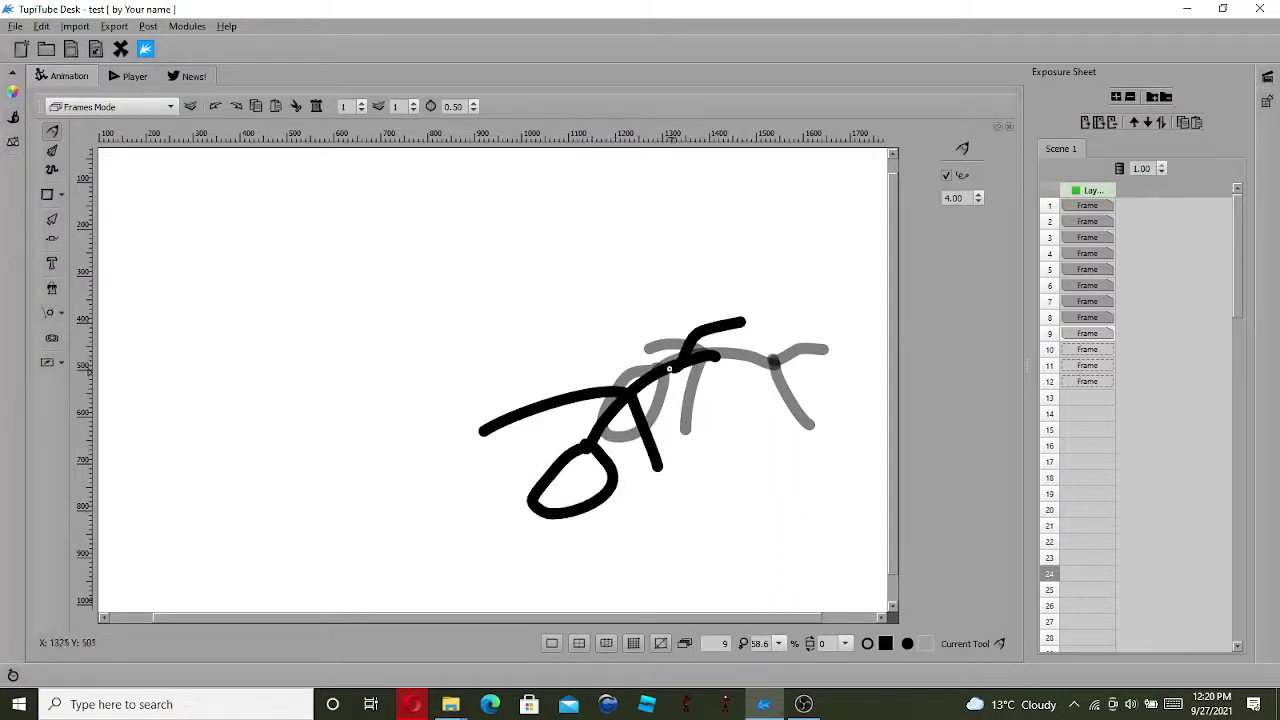
{"action": "left_click_drag", "start_coordinate": [683, 374], "coordinate": [757, 401]}
Step: Draw an upside-down stick figure in frame 10 with its head near the canvas bottom, spread legs raised and short arms
{"action": "left_click", "coordinate": [1097, 352]}
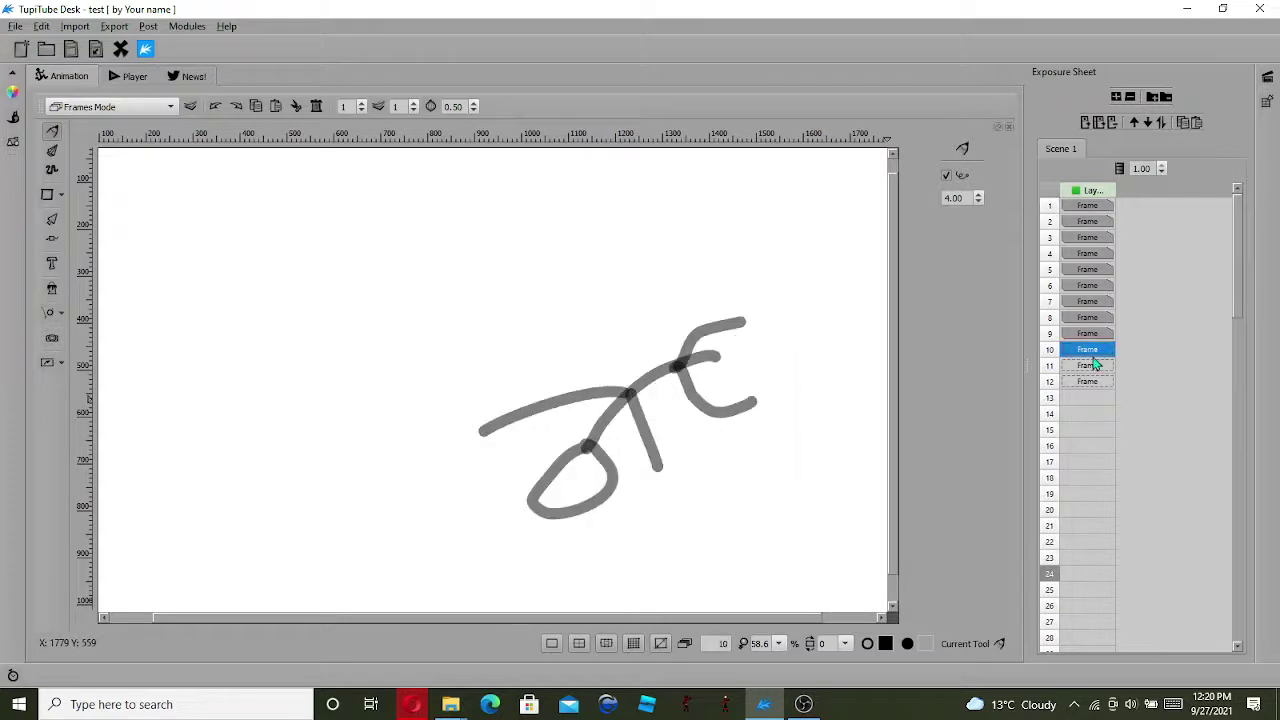
{"action": "scroll", "coordinate": [612, 497], "scroll_direction": "down", "scroll_amount": 1}
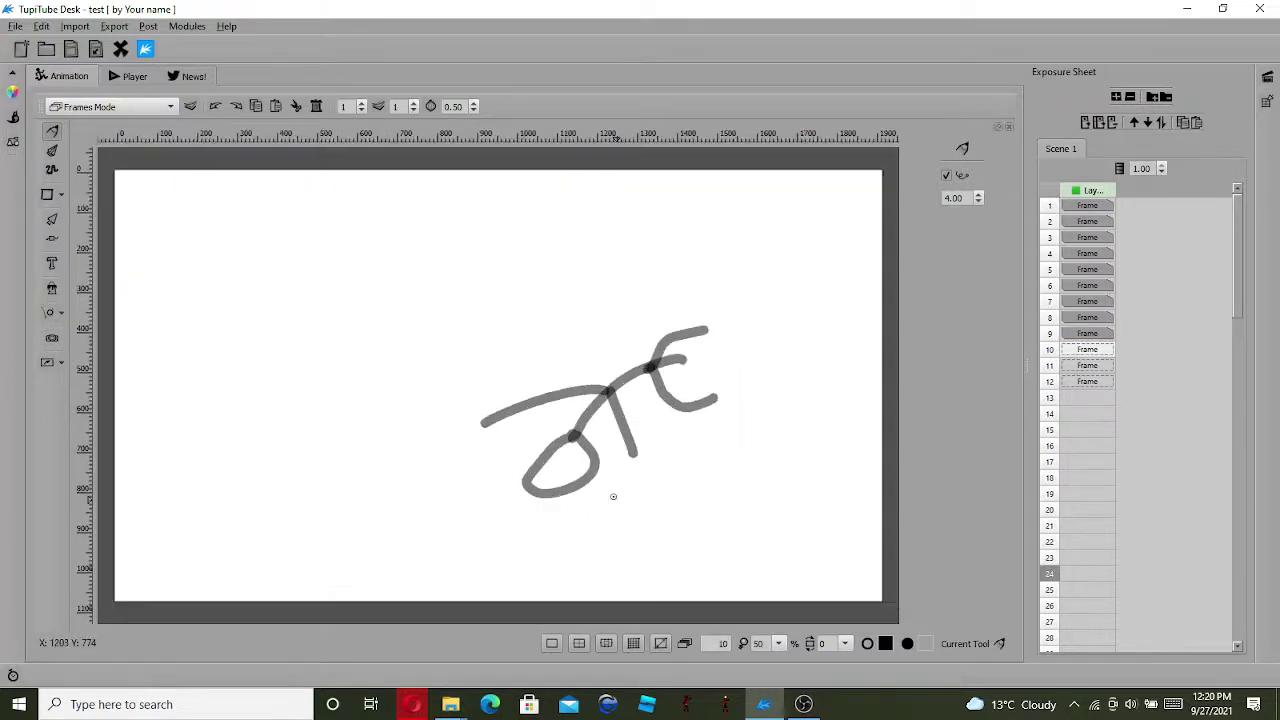
{"action": "mouse_move", "coordinate": [583, 430]}
{"action": "left_mouse_down"}
{"action": "mouse_move", "coordinate": [538, 557]}
{"action": "mouse_move", "coordinate": [552, 503]}
{"action": "left_mouse_up"}
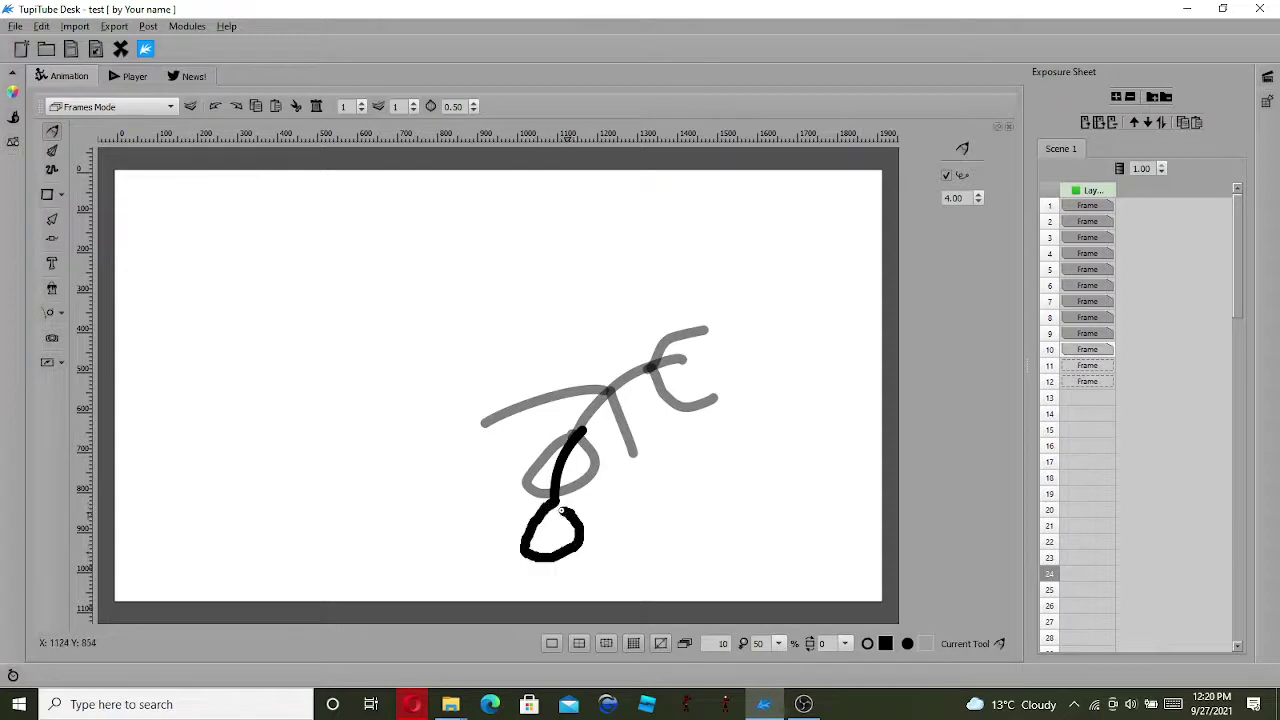
{"action": "scroll", "coordinate": [1086, 553], "scroll_direction": "down", "scroll_amount": 2}
{"action": "scroll", "coordinate": [1086, 553], "scroll_direction": "down", "scroll_amount": 20}
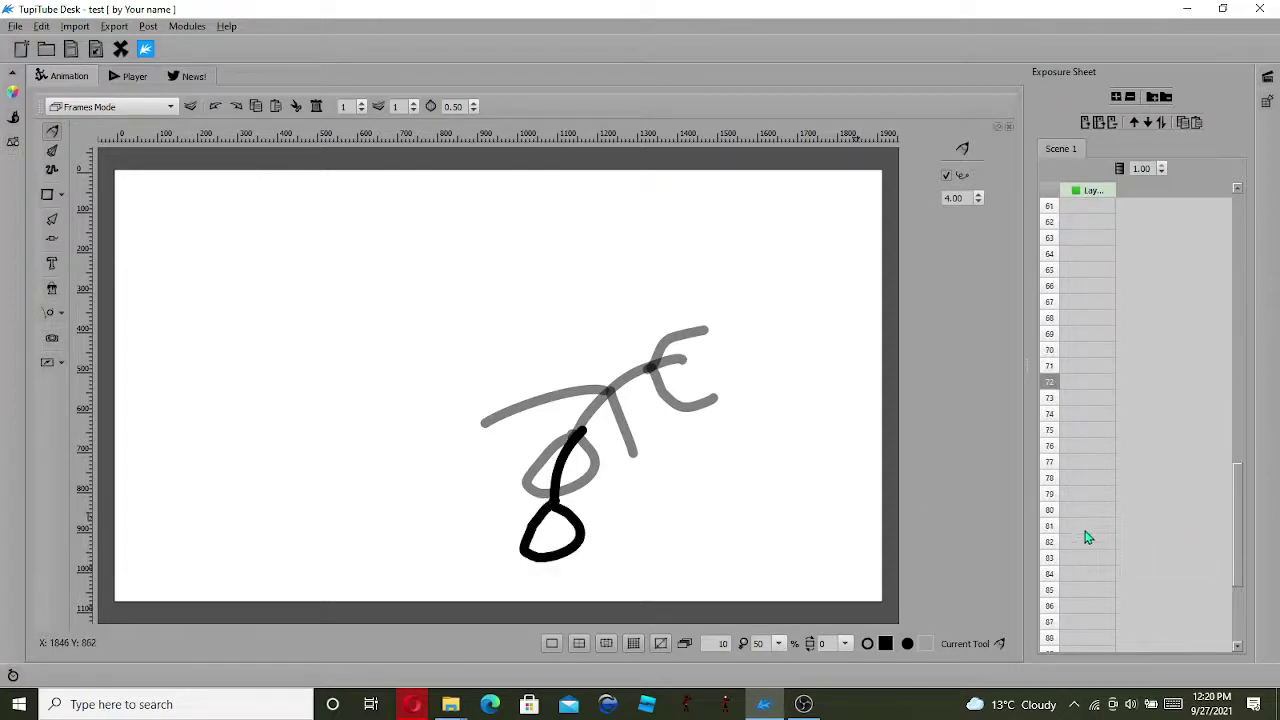
{"action": "scroll", "coordinate": [1089, 533], "scroll_direction": "up", "scroll_amount": 18}
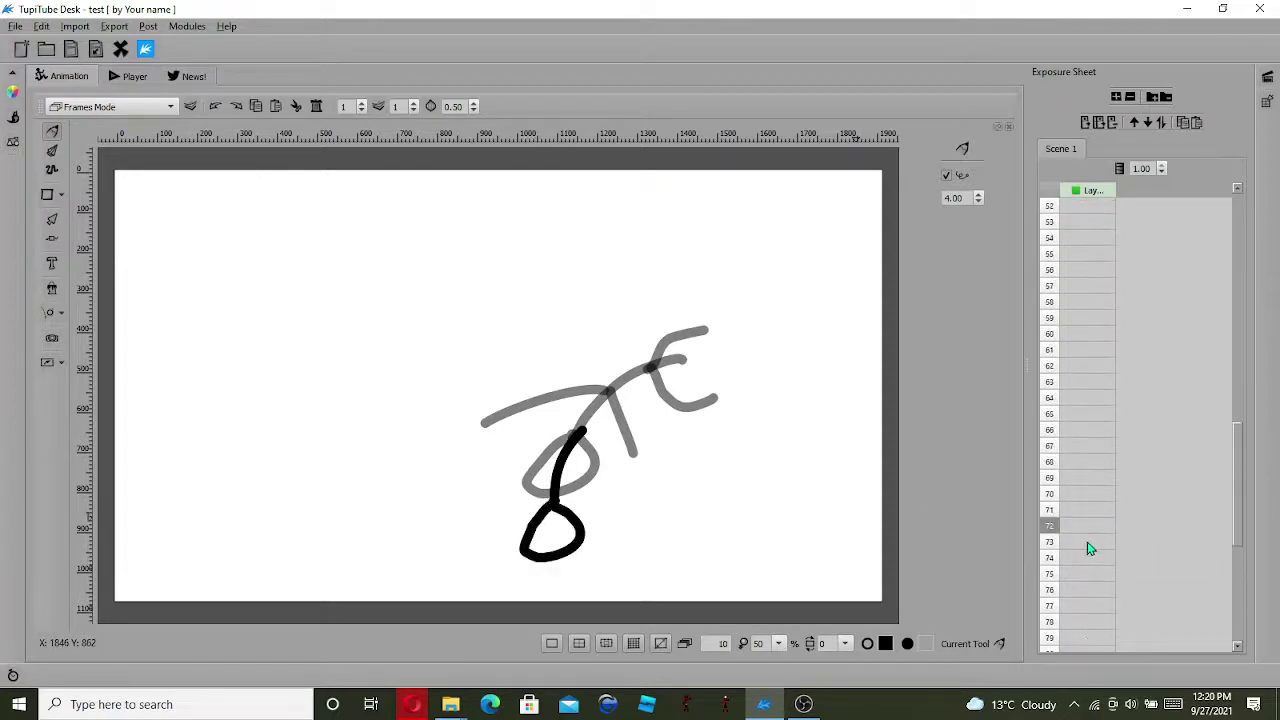
{"action": "scroll", "coordinate": [1089, 539], "scroll_direction": "up", "scroll_amount": 6}
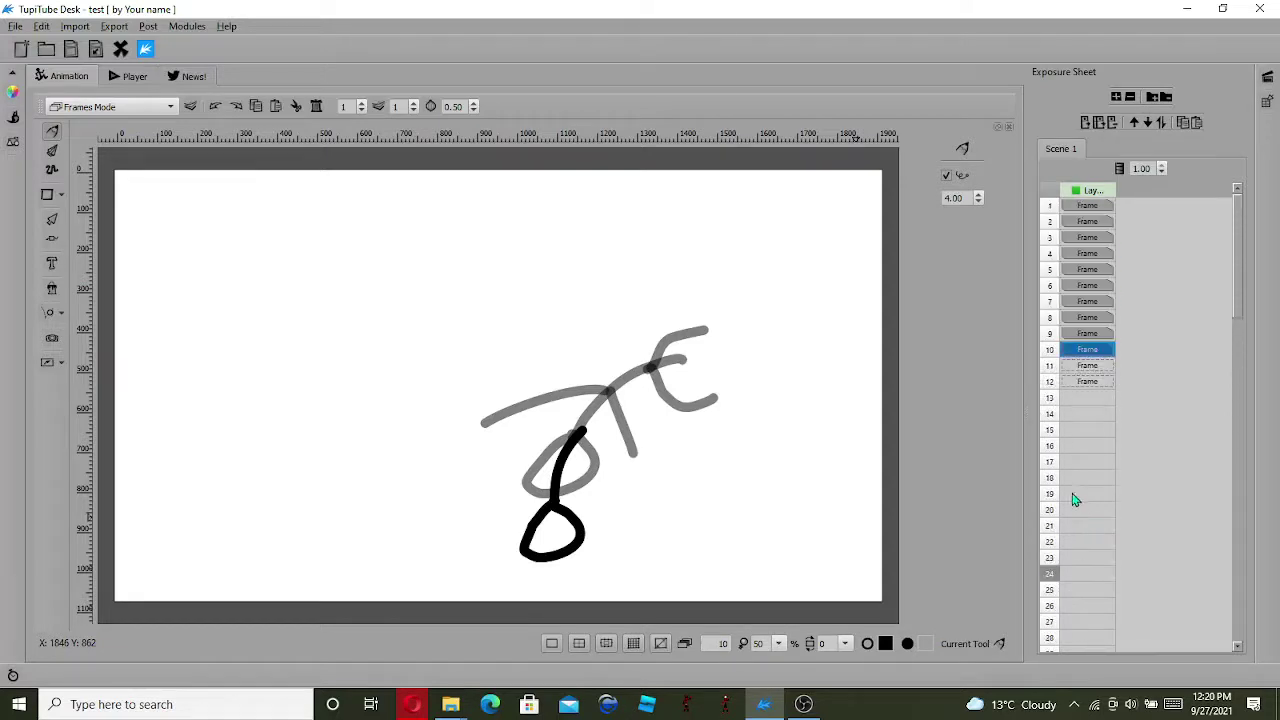
{"action": "left_click", "coordinate": [1068, 428]}
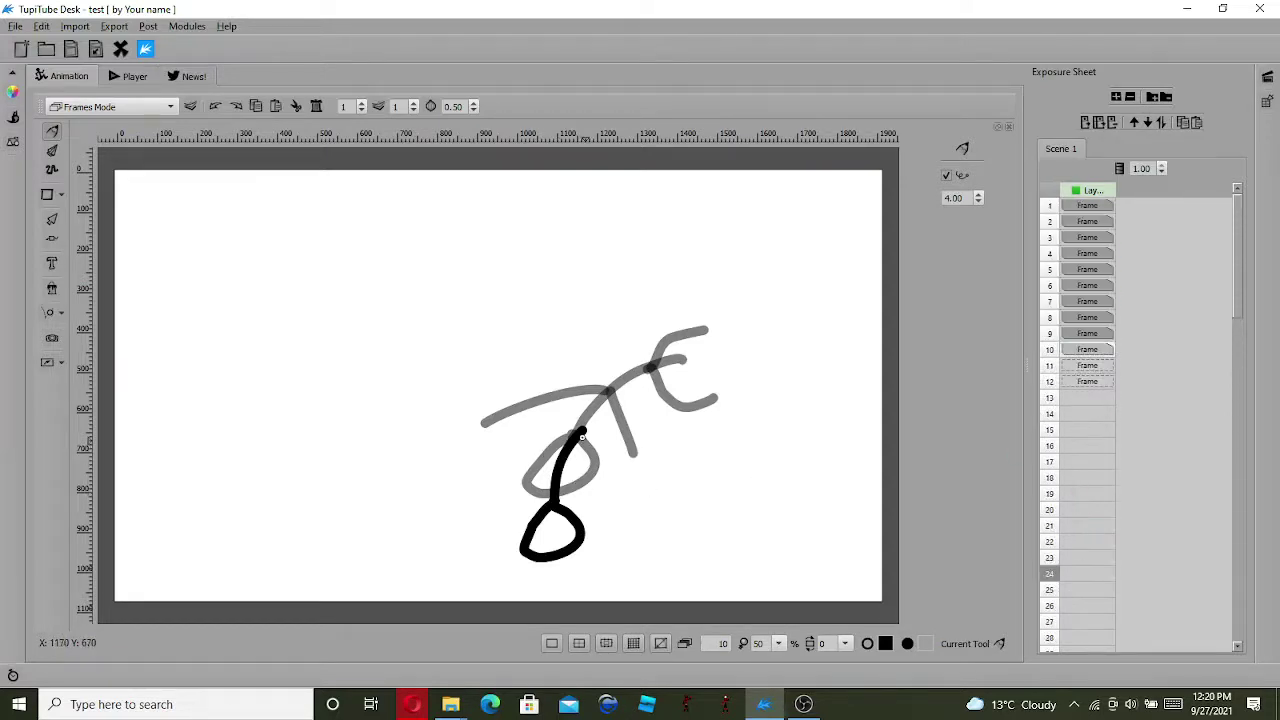
{"action": "left_click_drag", "start_coordinate": [576, 427], "coordinate": [552, 368]}
{"action": "left_click_drag", "start_coordinate": [580, 429], "coordinate": [632, 421]}
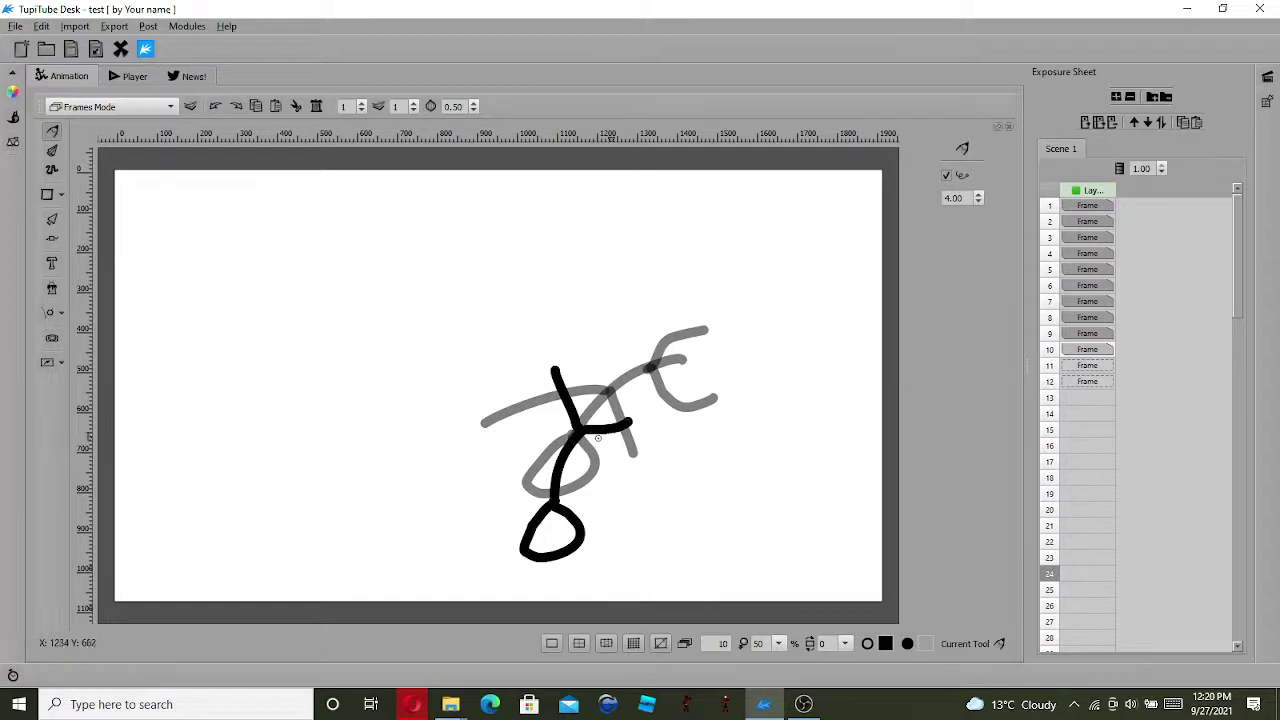
{"action": "left_click_drag", "start_coordinate": [563, 458], "coordinate": [514, 490]}
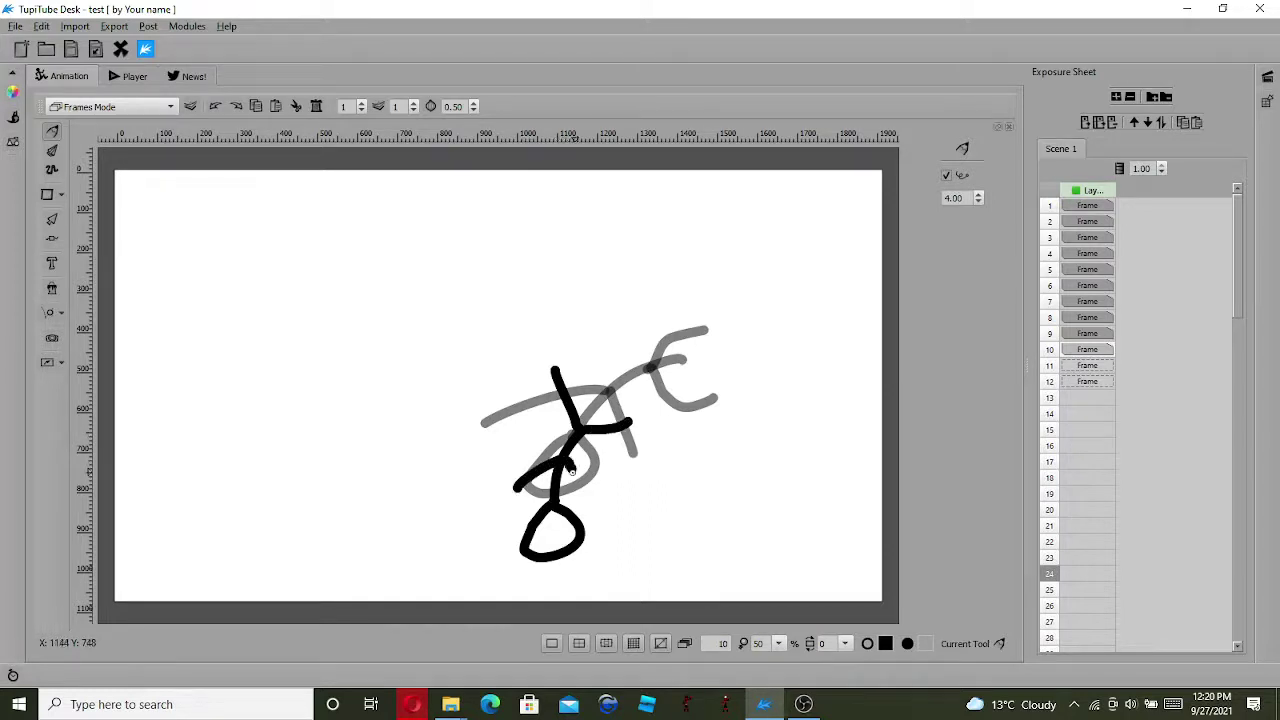
Step: Look over the nine-frame timeline in Wick Editor and return to TupiTube Desk
{"action": "key", "text": "alt+Tab"}
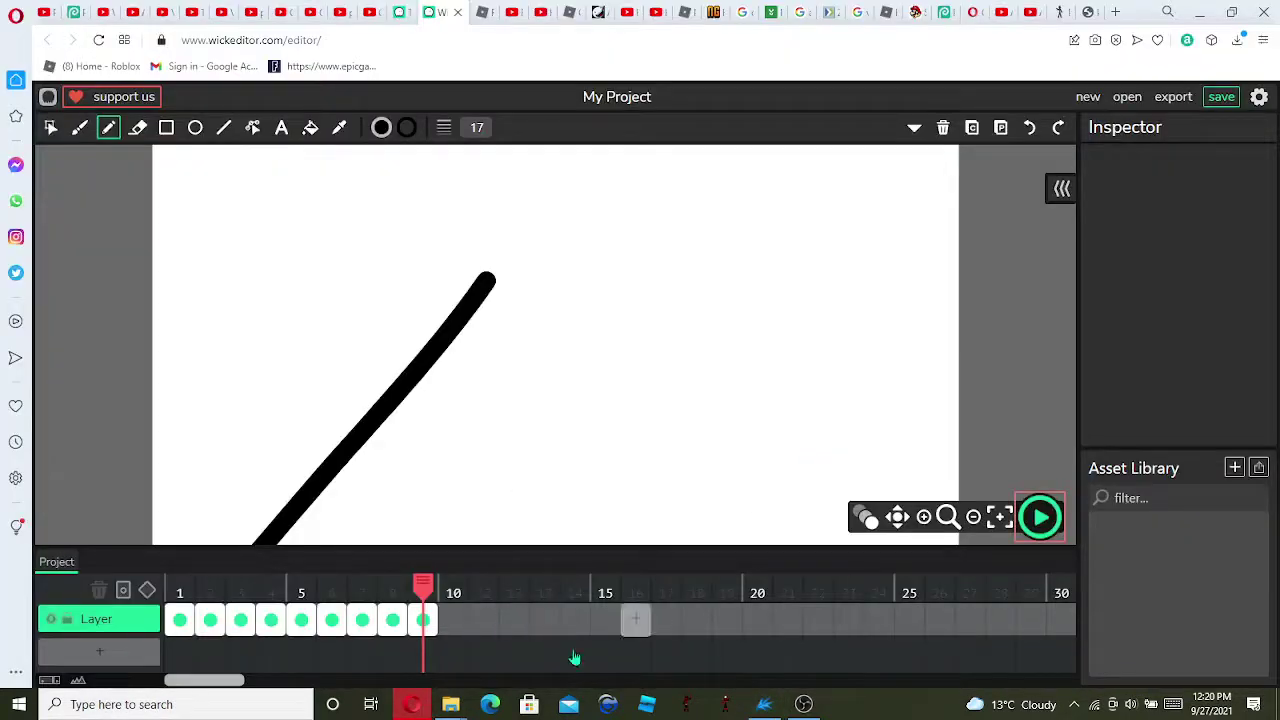
{"action": "left_click_drag", "start_coordinate": [215, 680], "coordinate": [324, 663]}
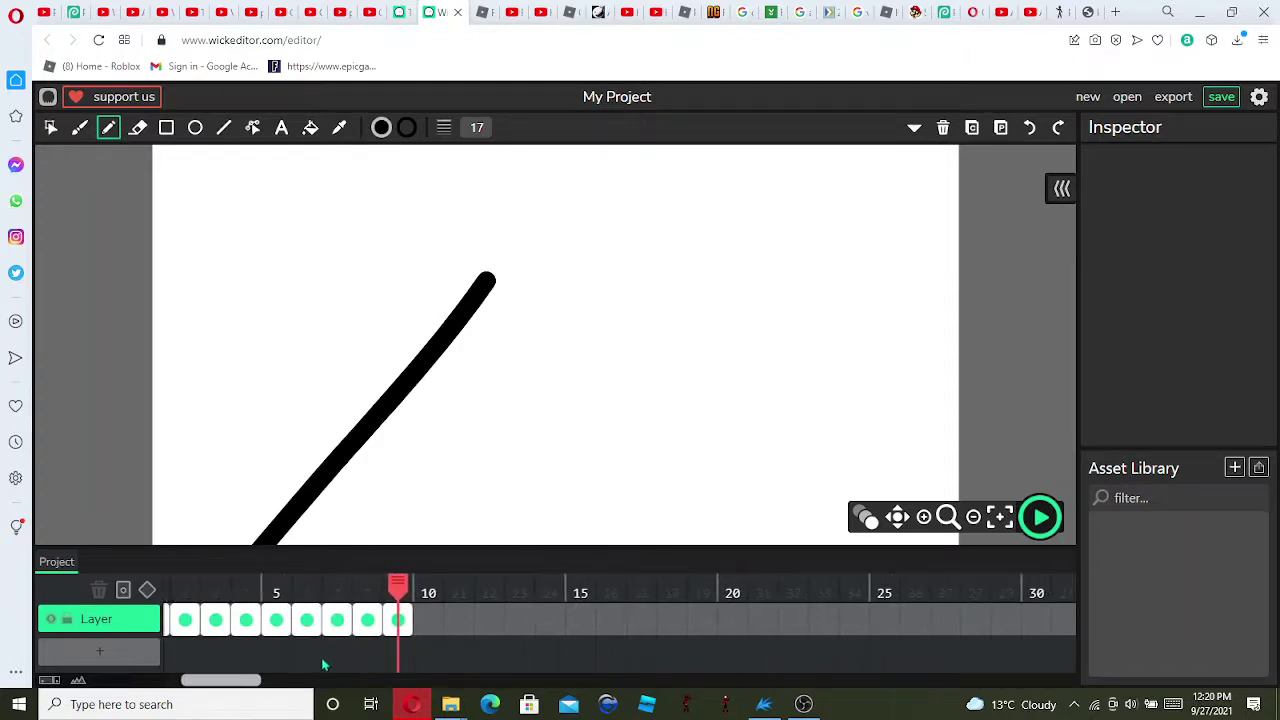
{"action": "left_click_drag", "start_coordinate": [242, 681], "coordinate": [117, 693]}
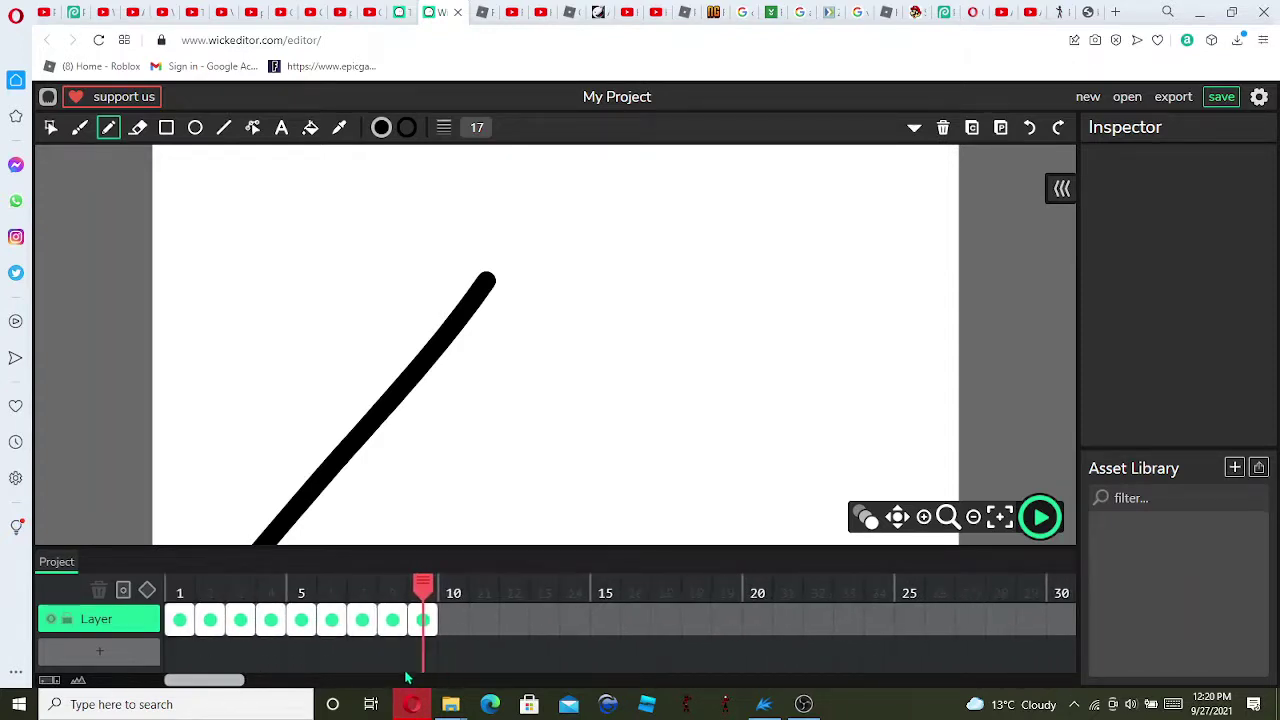
{"action": "left_click", "coordinate": [764, 704]}
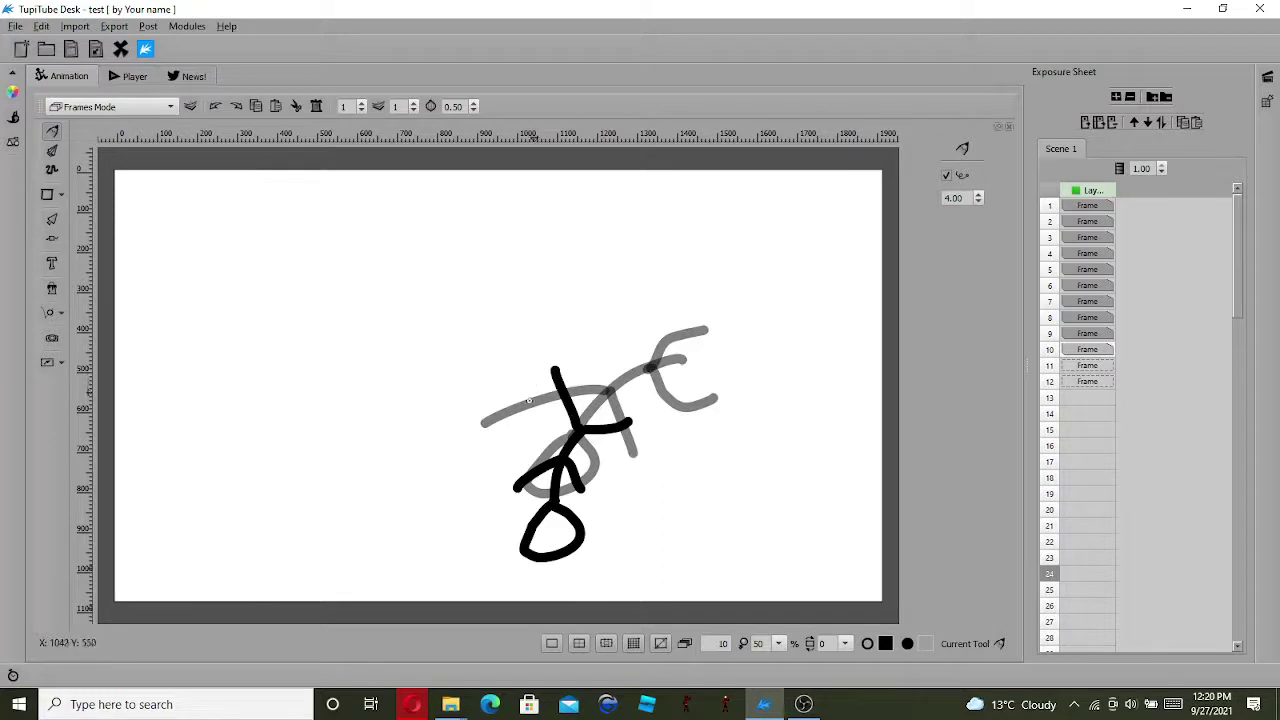
Step: Draw a lower upside-down stick figure in frame 11, with a small head, two arms and legs spread upward
{"action": "scroll", "coordinate": [531, 385], "scroll_direction": "up", "scroll_amount": 1}
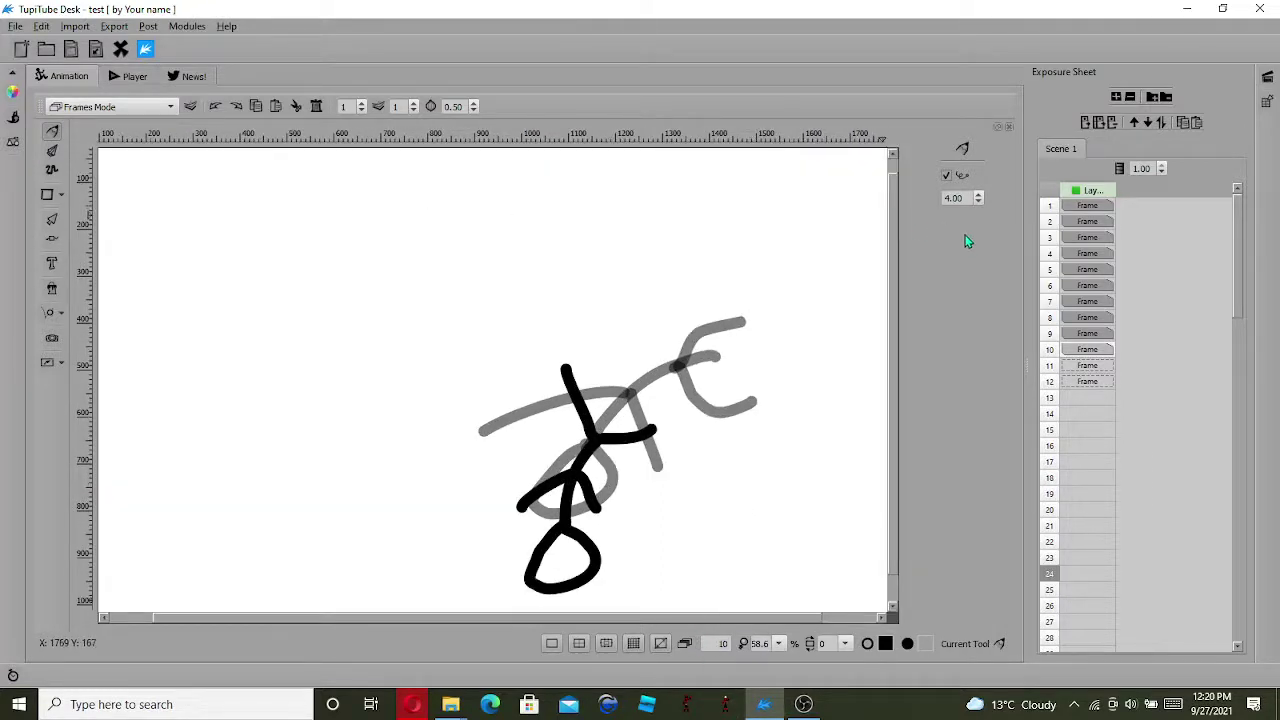
{"action": "left_click", "coordinate": [1078, 366]}
{"action": "scroll", "coordinate": [581, 438], "scroll_direction": "down", "scroll_amount": 2}
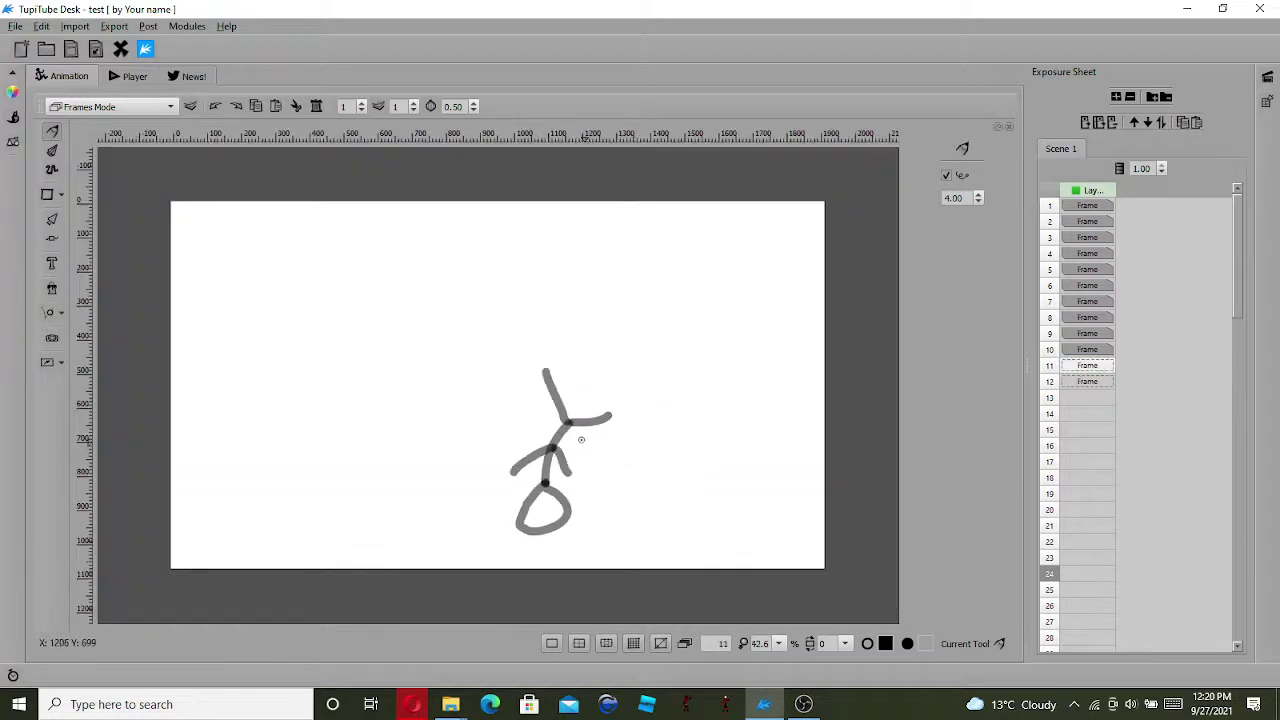
{"action": "scroll", "coordinate": [581, 438], "scroll_direction": "up", "scroll_amount": 1}
{"action": "mouse_move", "coordinate": [565, 458]}
{"action": "left_mouse_down"}
{"action": "mouse_move", "coordinate": [564, 580]}
{"action": "mouse_move", "coordinate": [592, 582]}
{"action": "mouse_move", "coordinate": [570, 541]}
{"action": "left_mouse_up"}
{"action": "mouse_move", "coordinate": [566, 488]}
{"action": "left_mouse_down"}
{"action": "mouse_move", "coordinate": [539, 533]}
{"action": "mouse_move", "coordinate": [587, 504]}
{"action": "mouse_move", "coordinate": [605, 530]}
{"action": "left_mouse_up"}
{"action": "left_click_drag", "start_coordinate": [565, 455], "coordinate": [497, 386]}
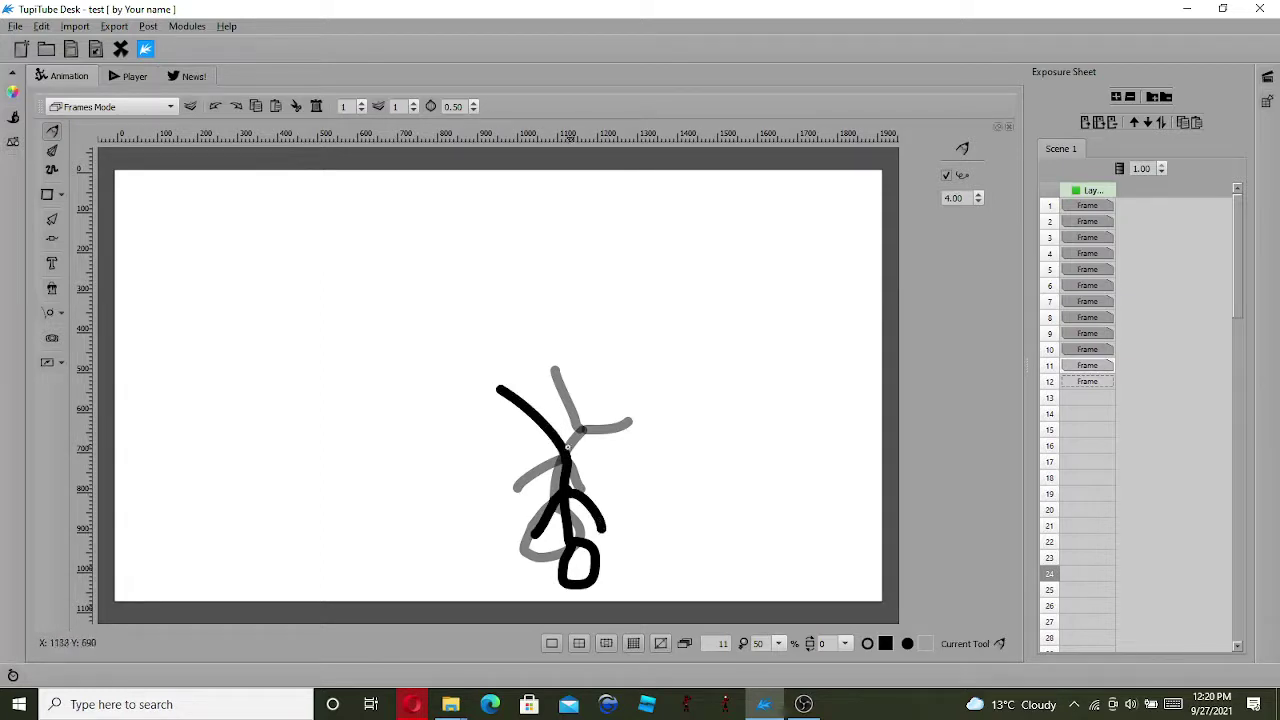
{"action": "left_click_drag", "start_coordinate": [567, 461], "coordinate": [603, 425]}
Step: Draw an upright stick figure in frame 12 over the ghosted one, with legs apart and both arms curved upward
{"action": "left_click", "coordinate": [1088, 383]}
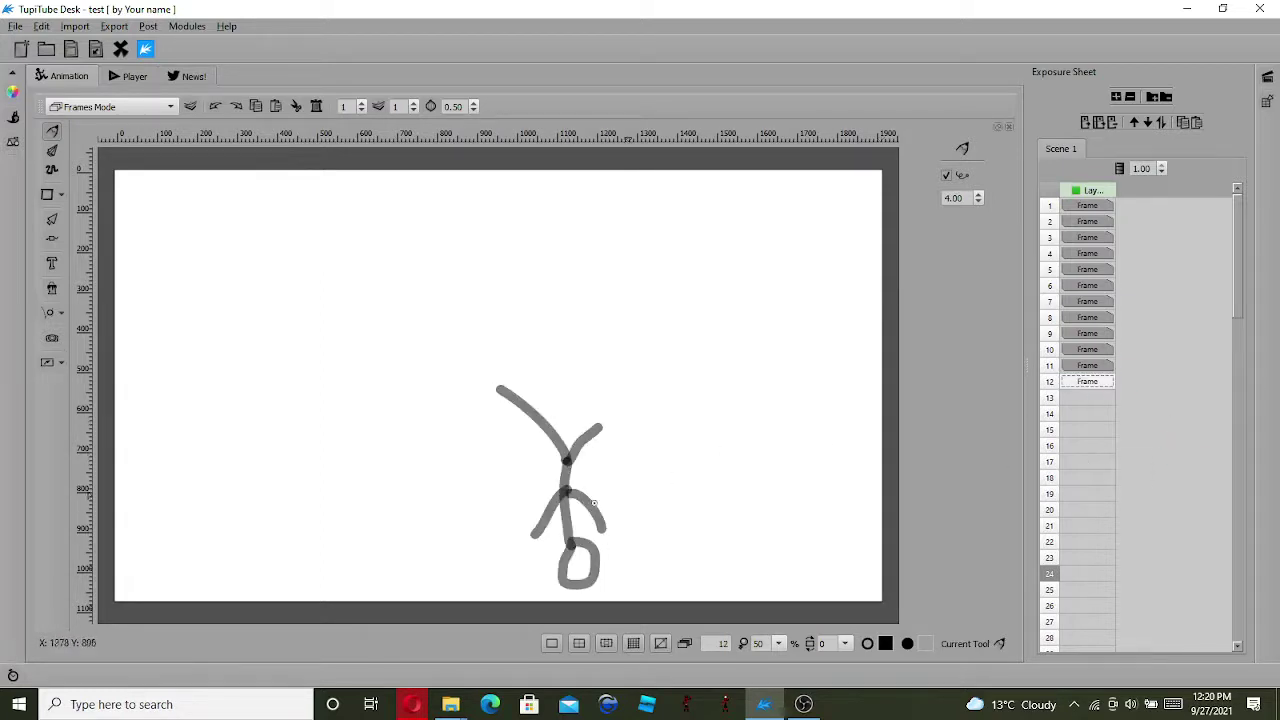
{"action": "left_click_drag", "start_coordinate": [565, 532], "coordinate": [570, 445]}
{"action": "mouse_move", "coordinate": [566, 528]}
{"action": "left_mouse_down"}
{"action": "mouse_move", "coordinate": [536, 571]}
{"action": "mouse_move", "coordinate": [539, 599]}
{"action": "mouse_move", "coordinate": [586, 554]}
{"action": "mouse_move", "coordinate": [593, 592]}
{"action": "left_mouse_up"}
{"action": "left_click_drag", "start_coordinate": [572, 490], "coordinate": [526, 446]}
{"action": "mouse_move", "coordinate": [577, 488]}
{"action": "left_mouse_down"}
{"action": "mouse_move", "coordinate": [624, 481]}
{"action": "mouse_move", "coordinate": [578, 444]}
{"action": "mouse_move", "coordinate": [598, 406]}
{"action": "mouse_move", "coordinate": [558, 440]}
{"action": "mouse_move", "coordinate": [567, 452]}
{"action": "left_mouse_up"}
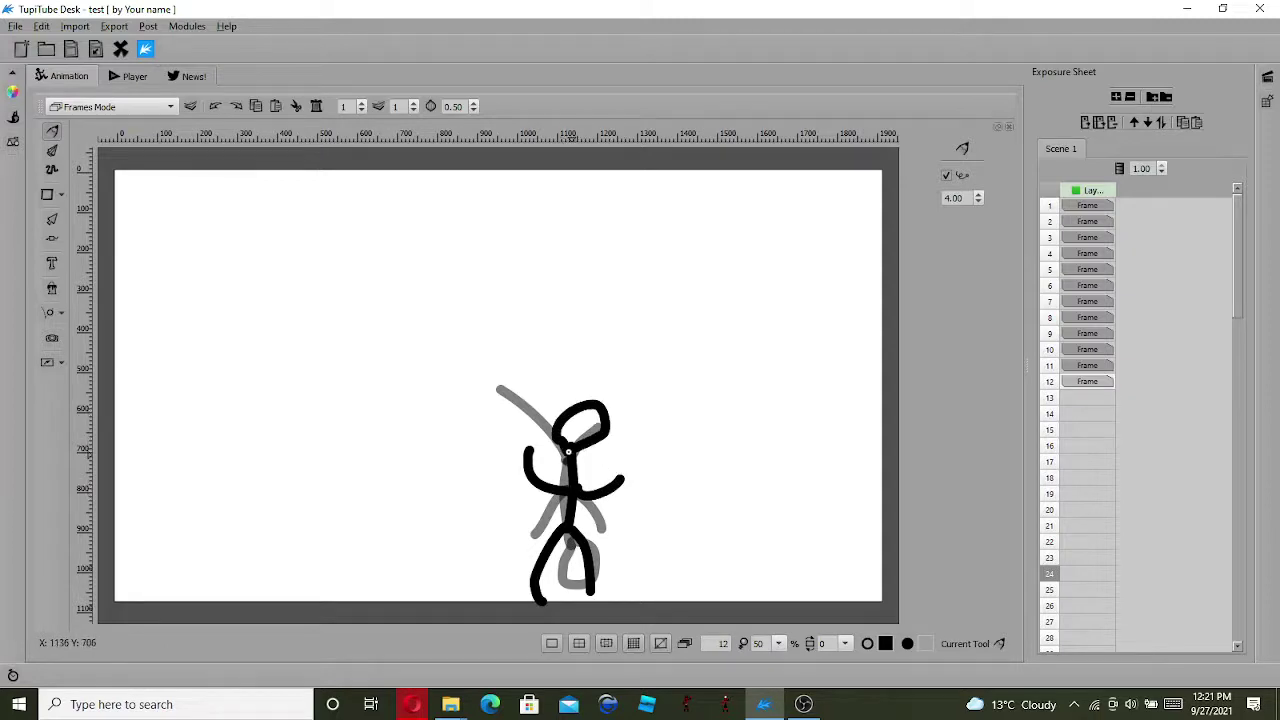
{"action": "left_click", "coordinate": [1087, 381]}
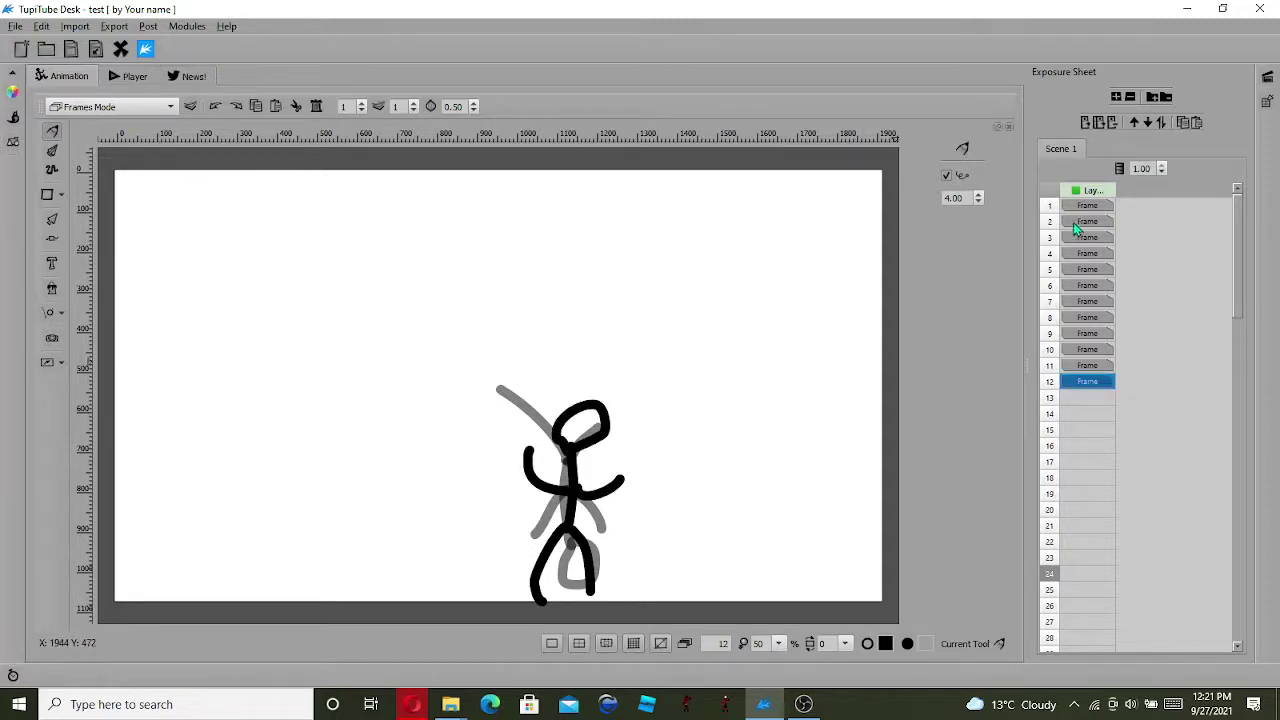
Step: Play the twelve-frame scene in the player and return to the animation workspace
{"action": "left_click", "coordinate": [130, 77]}
{"action": "left_click", "coordinate": [622, 558]}
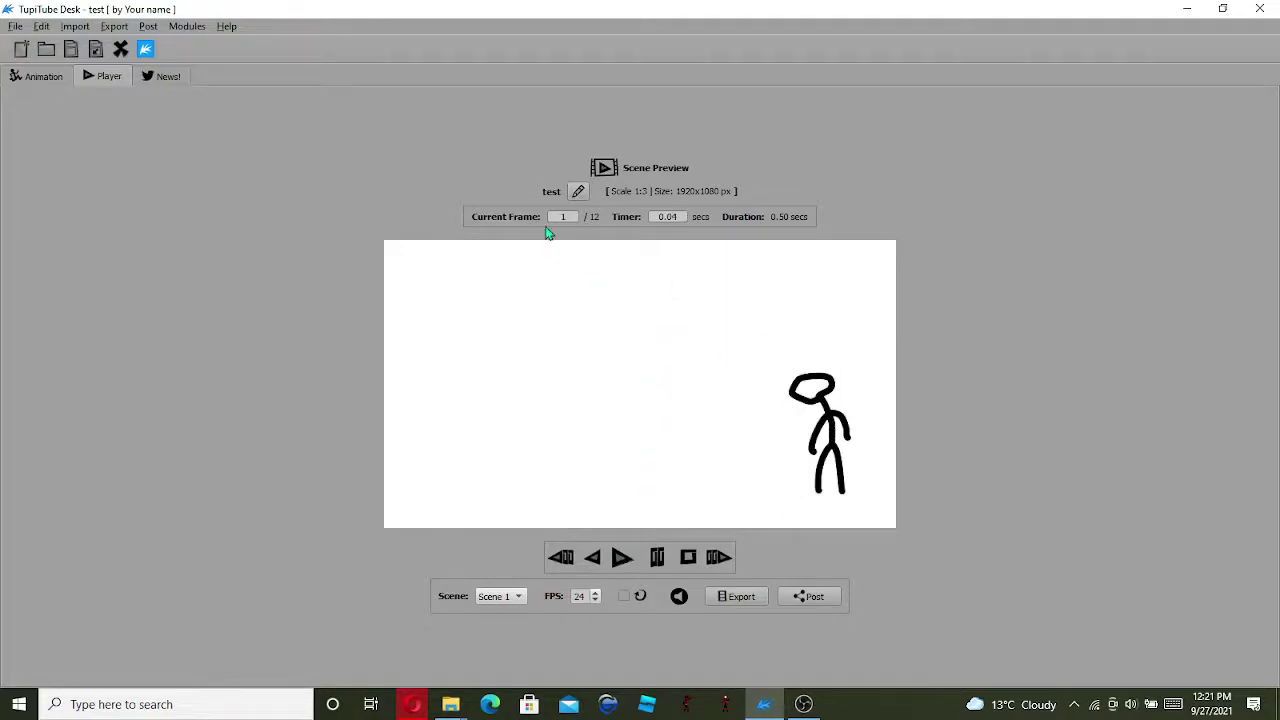
{"action": "key", "text": "ctrl+shift+s"}
{"action": "left_click", "coordinate": [581, 376]}
{"action": "left_click", "coordinate": [42, 83]}
Step: Add frame 13 and draw a crouching stick figure leaning forward, with bent legs, over the ghosted figure
{"action": "scroll", "coordinate": [354, 414], "scroll_direction": "up", "scroll_amount": 1}
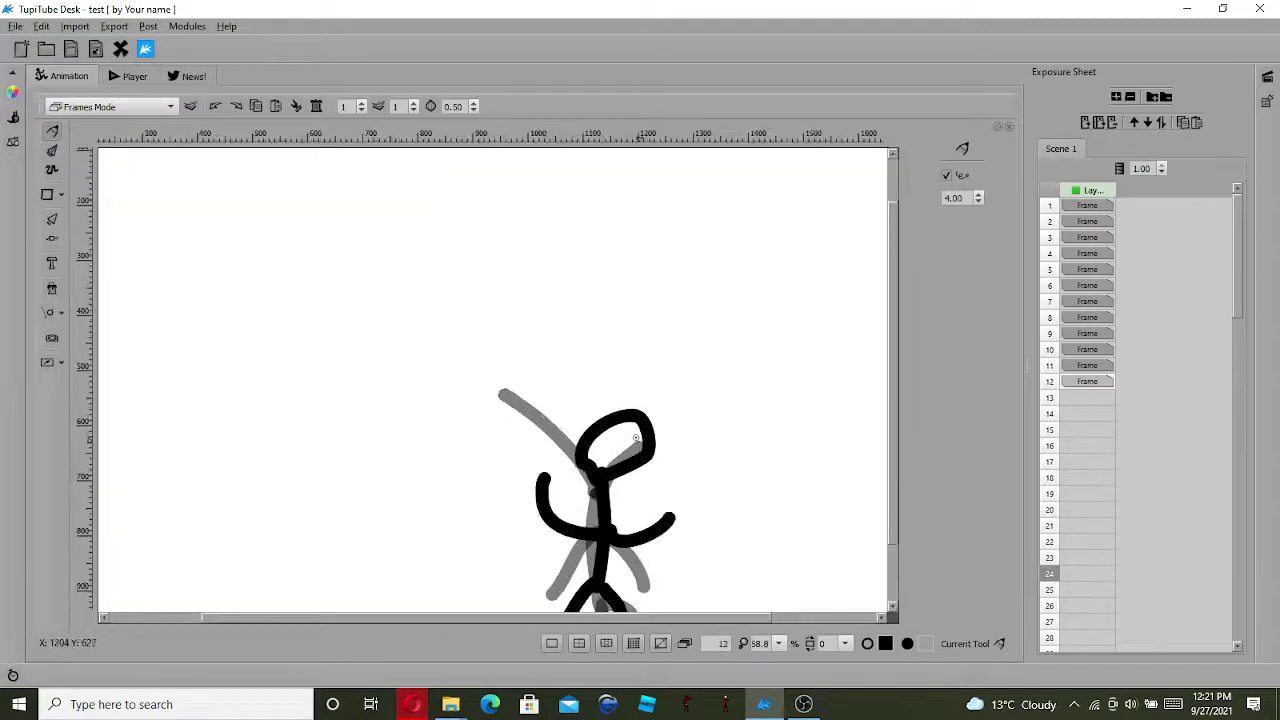
{"action": "scroll", "coordinate": [594, 369], "scroll_direction": "down", "scroll_amount": 3}
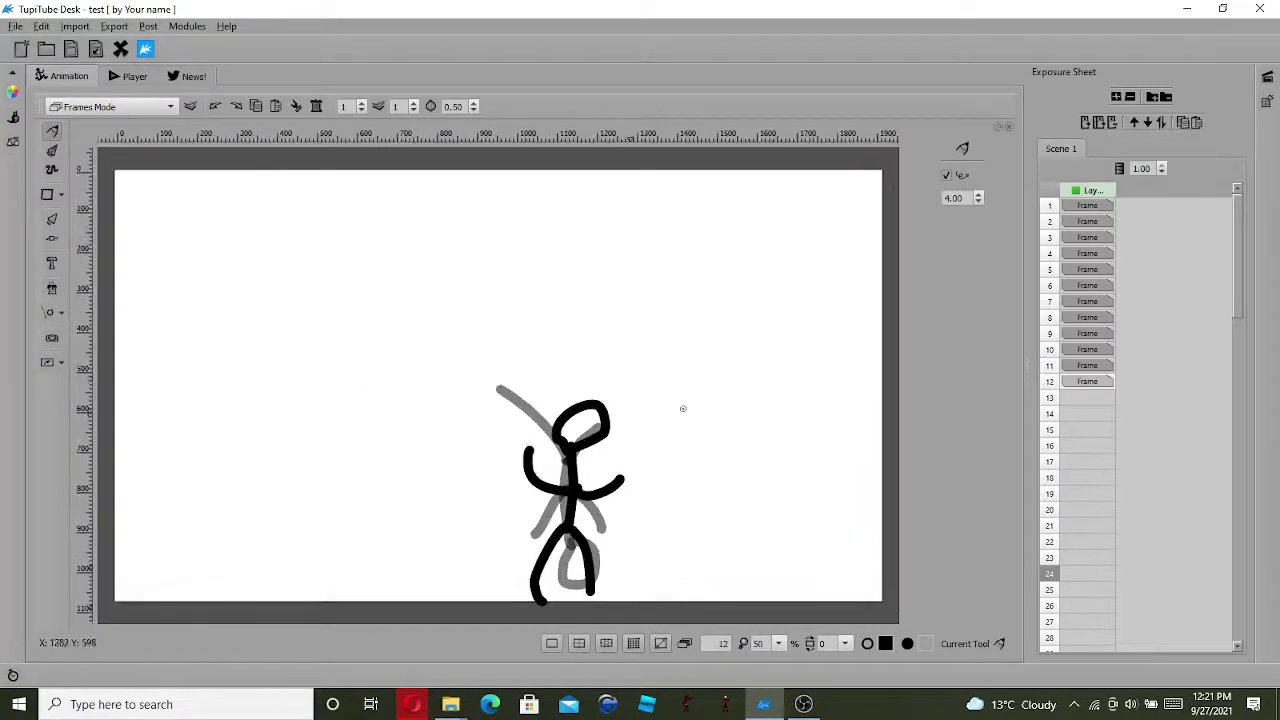
{"action": "left_click", "coordinate": [1085, 398]}
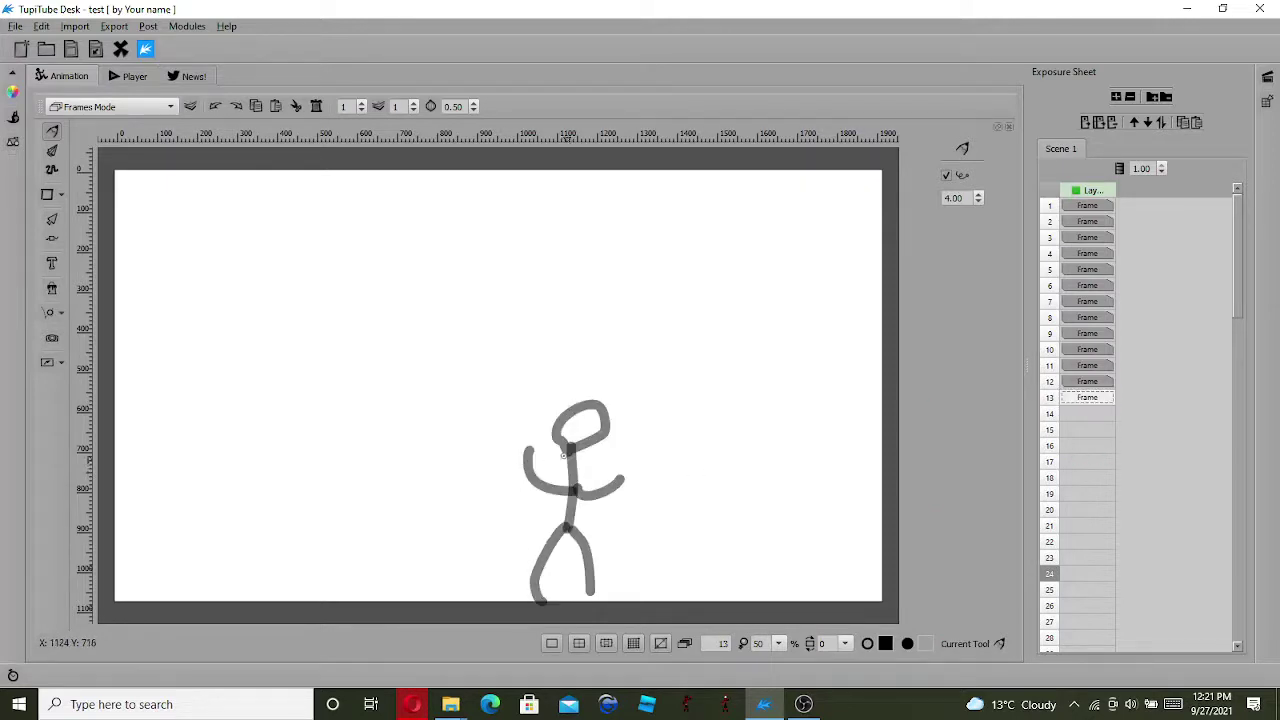
{"action": "mouse_move", "coordinate": [571, 454]}
{"action": "left_mouse_down"}
{"action": "mouse_move", "coordinate": [547, 517]}
{"action": "mouse_move", "coordinate": [505, 575]}
{"action": "left_mouse_up"}
{"action": "left_click_drag", "start_coordinate": [549, 517], "coordinate": [556, 574]}
Step: Add frame 14 and draw a standing stick figure with legs apart, short arms and a round head
{"action": "mouse_move", "coordinate": [558, 483]}
{"action": "left_mouse_down"}
{"action": "mouse_move", "coordinate": [528, 484]}
{"action": "mouse_move", "coordinate": [581, 462]}
{"action": "mouse_move", "coordinate": [572, 456]}
{"action": "mouse_move", "coordinate": [595, 466]}
{"action": "mouse_move", "coordinate": [603, 427]}
{"action": "mouse_move", "coordinate": [580, 433]}
{"action": "mouse_move", "coordinate": [526, 558]}
{"action": "mouse_move", "coordinate": [568, 555]}
{"action": "left_mouse_up"}
{"action": "left_click", "coordinate": [1095, 414]}
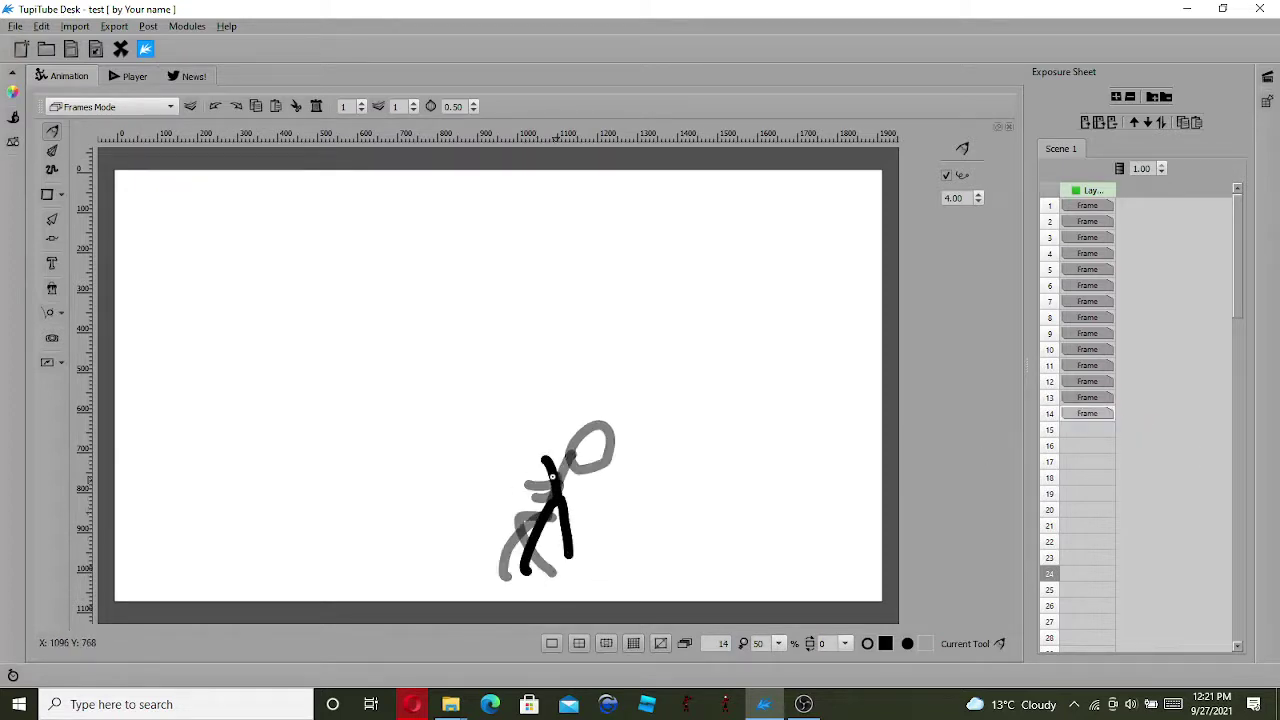
{"action": "mouse_move", "coordinate": [551, 477]}
{"action": "left_mouse_down"}
{"action": "mouse_move", "coordinate": [533, 479]}
{"action": "mouse_move", "coordinate": [577, 489]}
{"action": "mouse_move", "coordinate": [537, 433]}
{"action": "mouse_move", "coordinate": [552, 462]}
{"action": "left_mouse_up"}
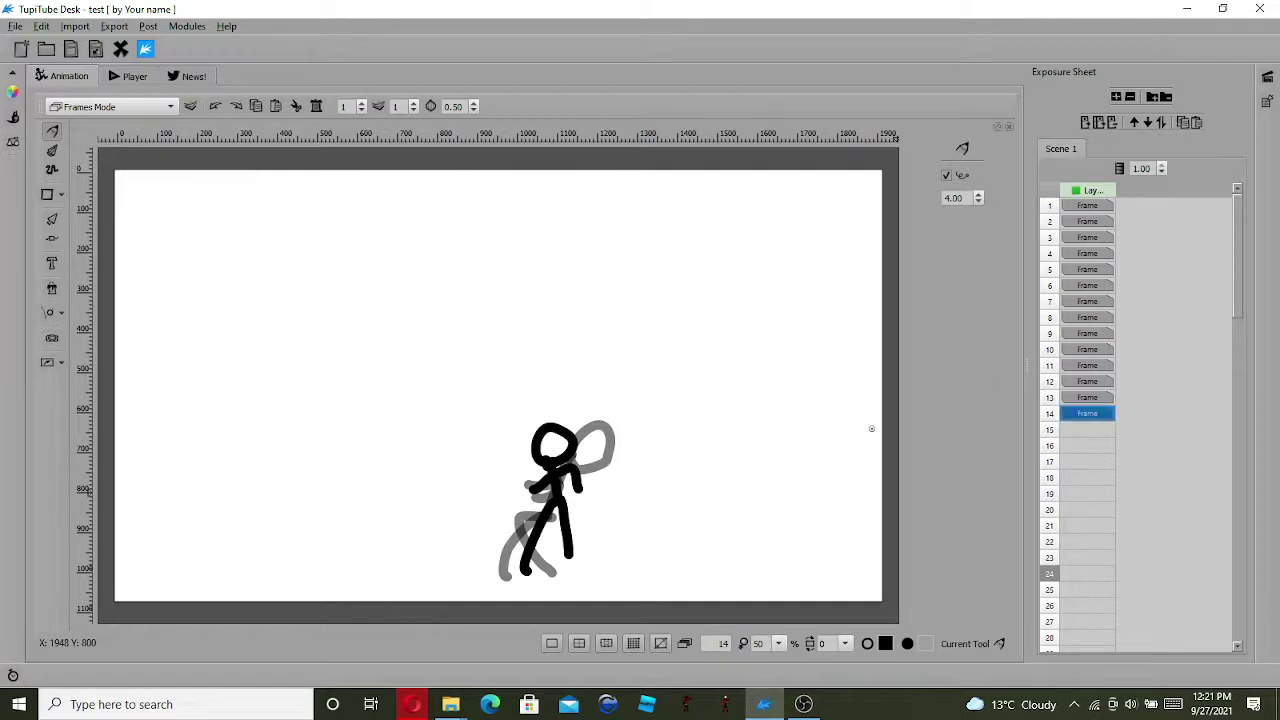
Step: View frames 1 and 2 of the scene and select the layer's whole frame column
{"action": "left_click_drag", "start_coordinate": [1236, 262], "coordinate": [1237, 219]}
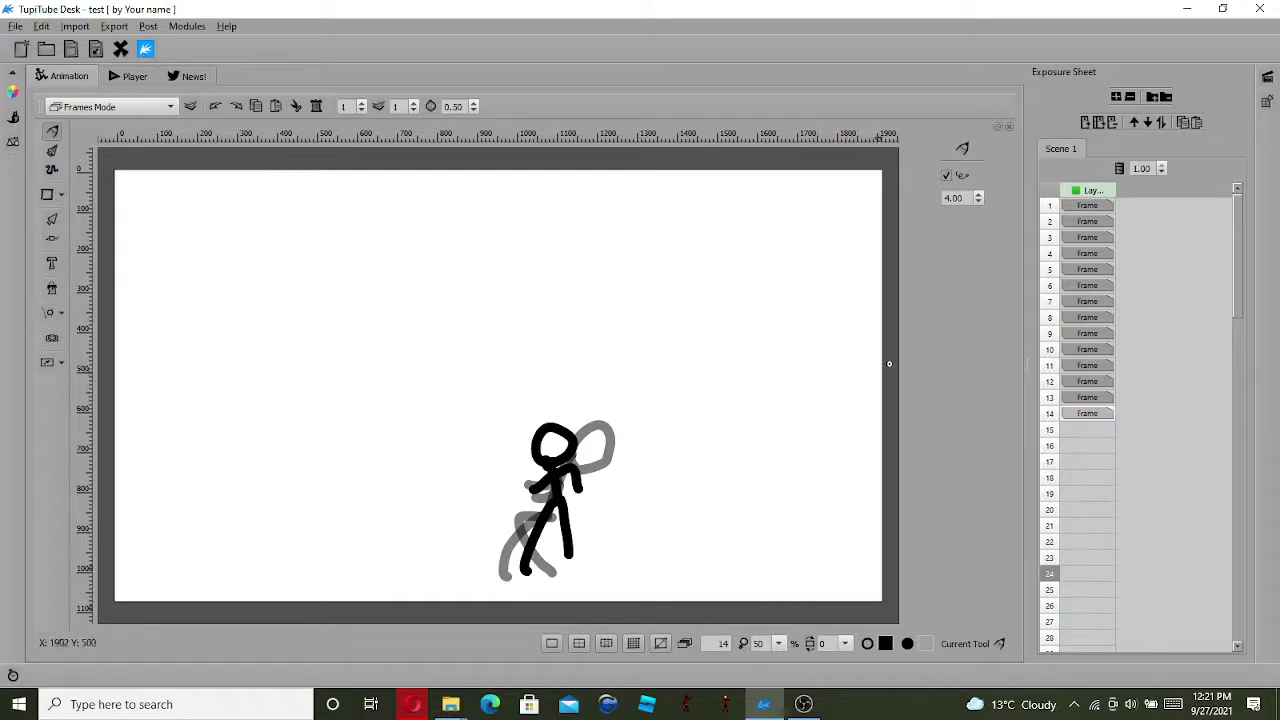
{"action": "left_click", "coordinate": [1108, 205]}
{"action": "left_click", "coordinate": [1082, 222]}
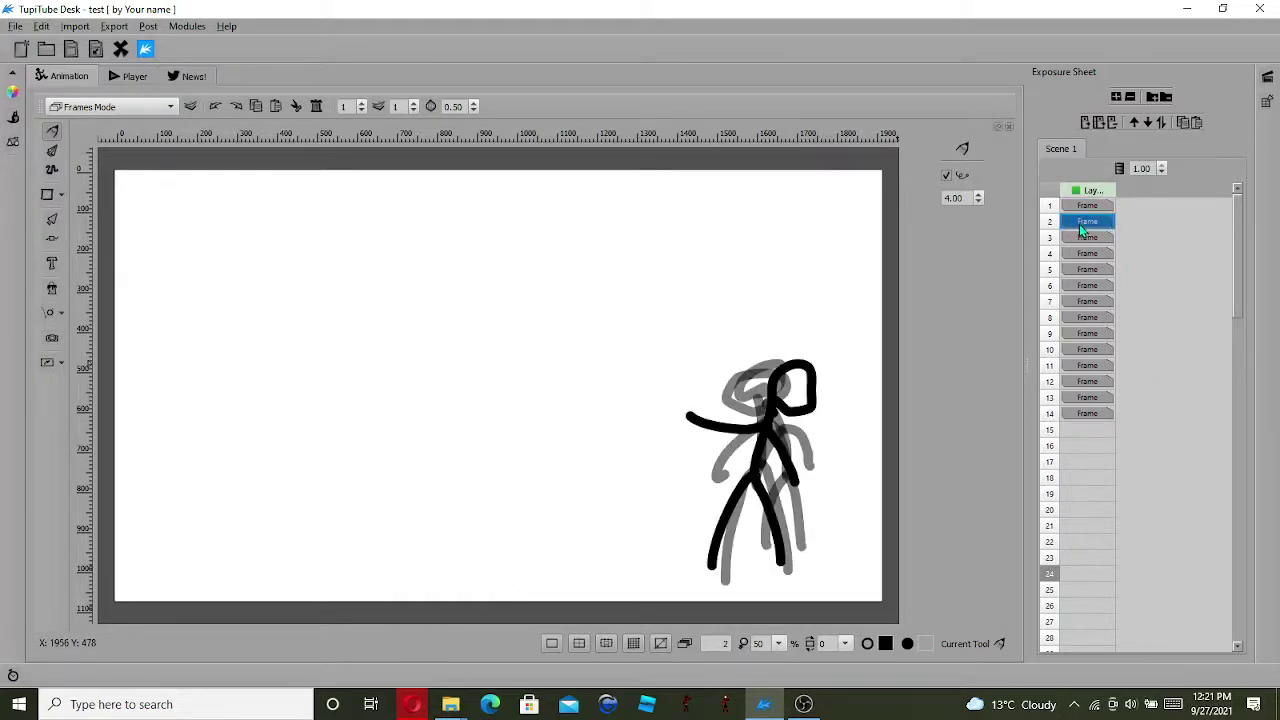
{"action": "left_click", "coordinate": [1093, 192]}
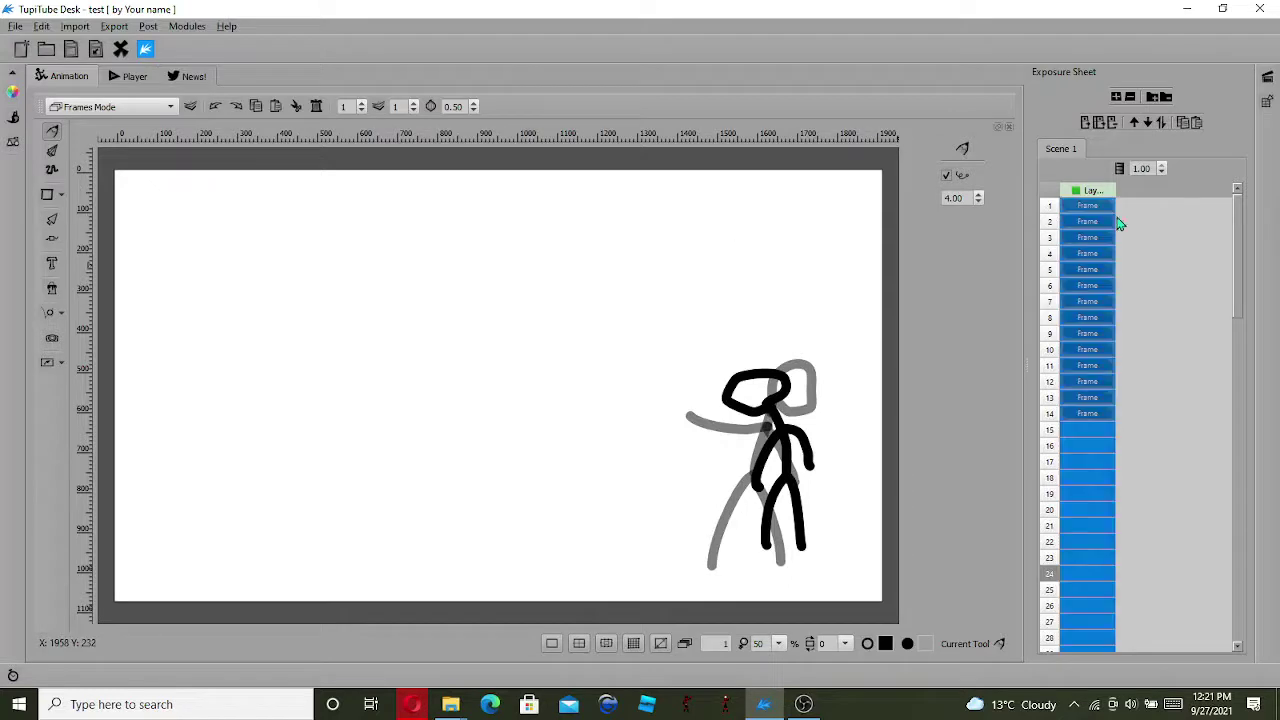
Step: Play the fourteen-frame scene in the player and return to the animation workspace
{"action": "left_click", "coordinate": [1100, 215]}
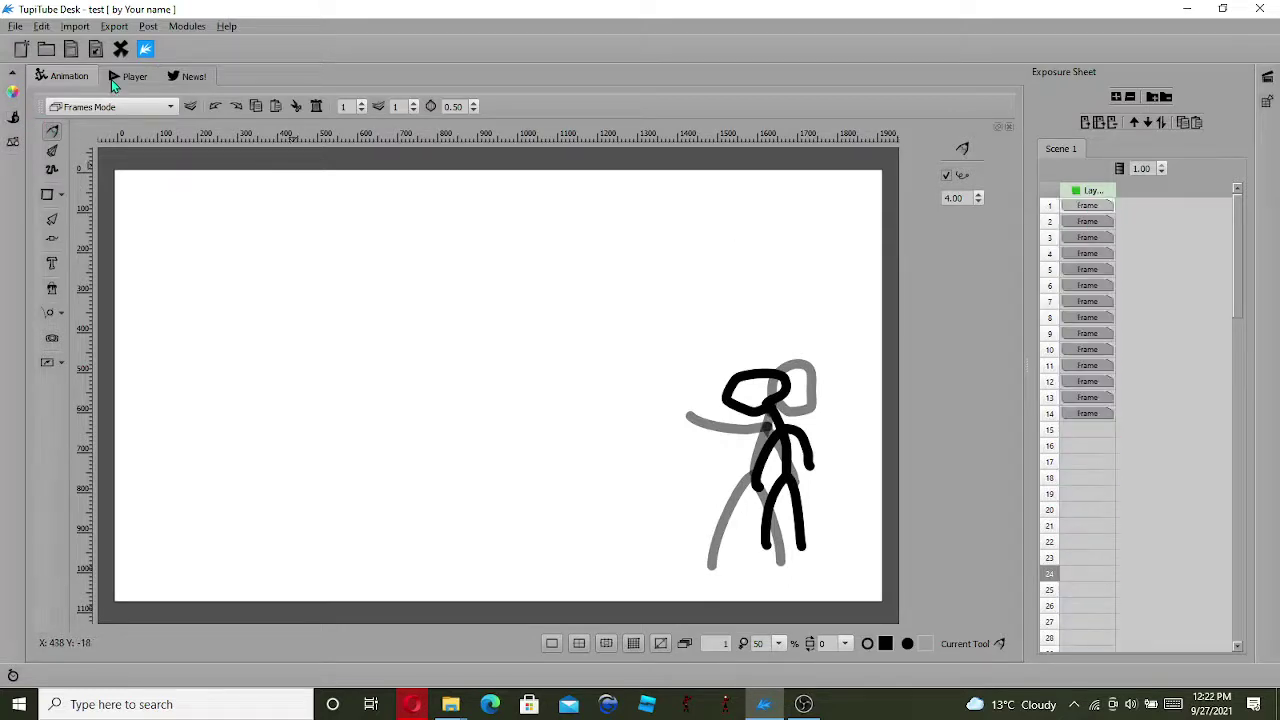
{"action": "left_click", "coordinate": [113, 78]}
{"action": "left_click", "coordinate": [621, 558]}
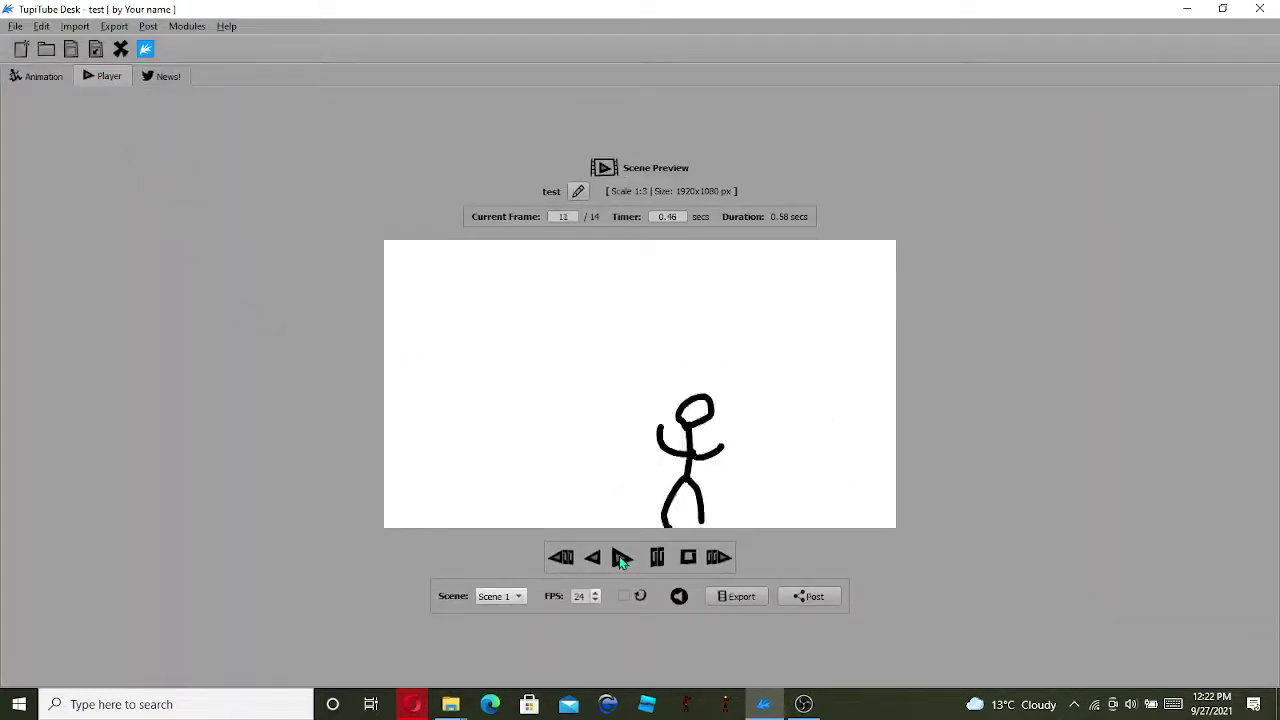
{"action": "left_click", "coordinate": [22, 76]}
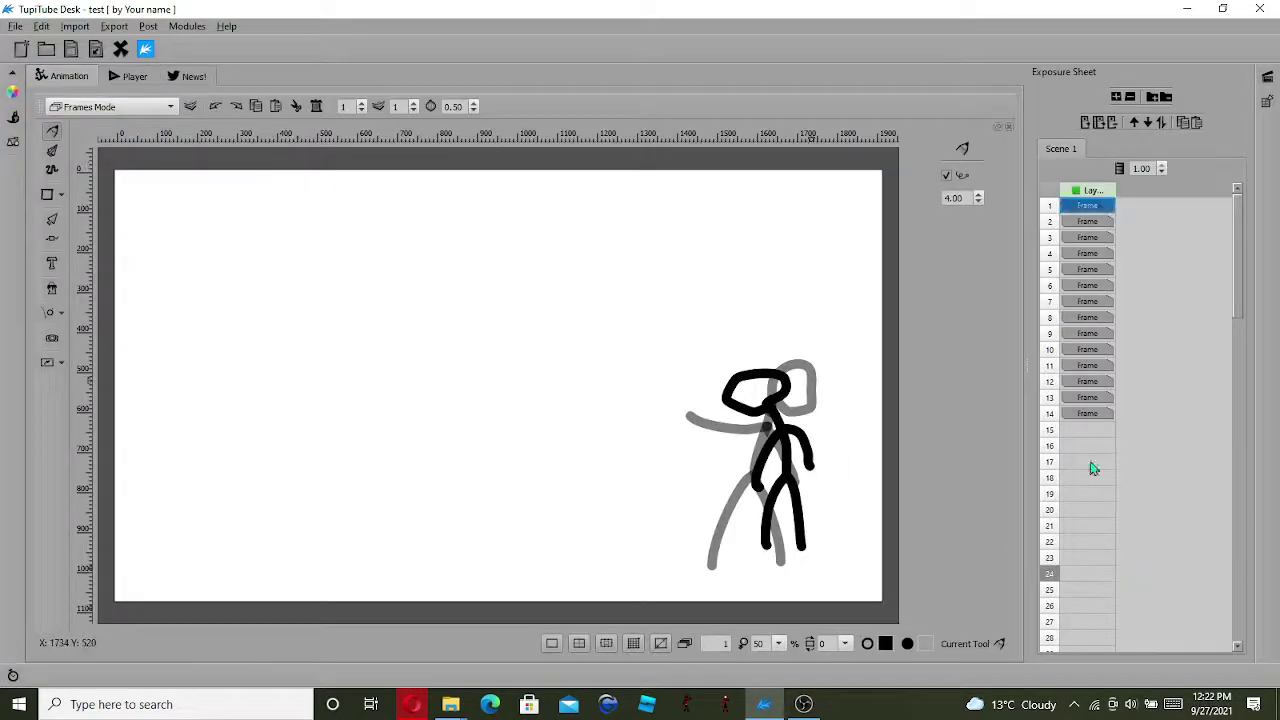
Step: Add frames 15 and 16 and draw a crouching stick figure with bent legs on frame 15 over the ghosted figure
{"action": "left_click", "coordinate": [1087, 414]}
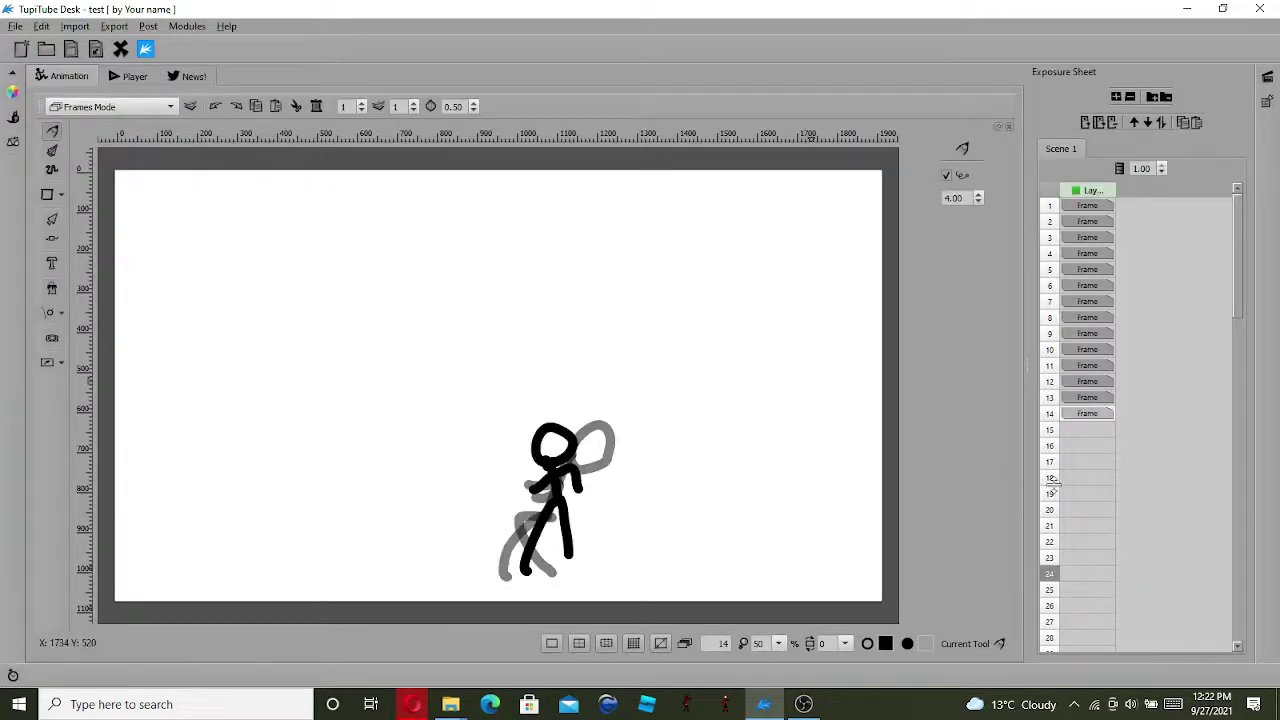
{"action": "left_click", "coordinate": [1090, 446]}
{"action": "left_click", "coordinate": [1087, 430]}
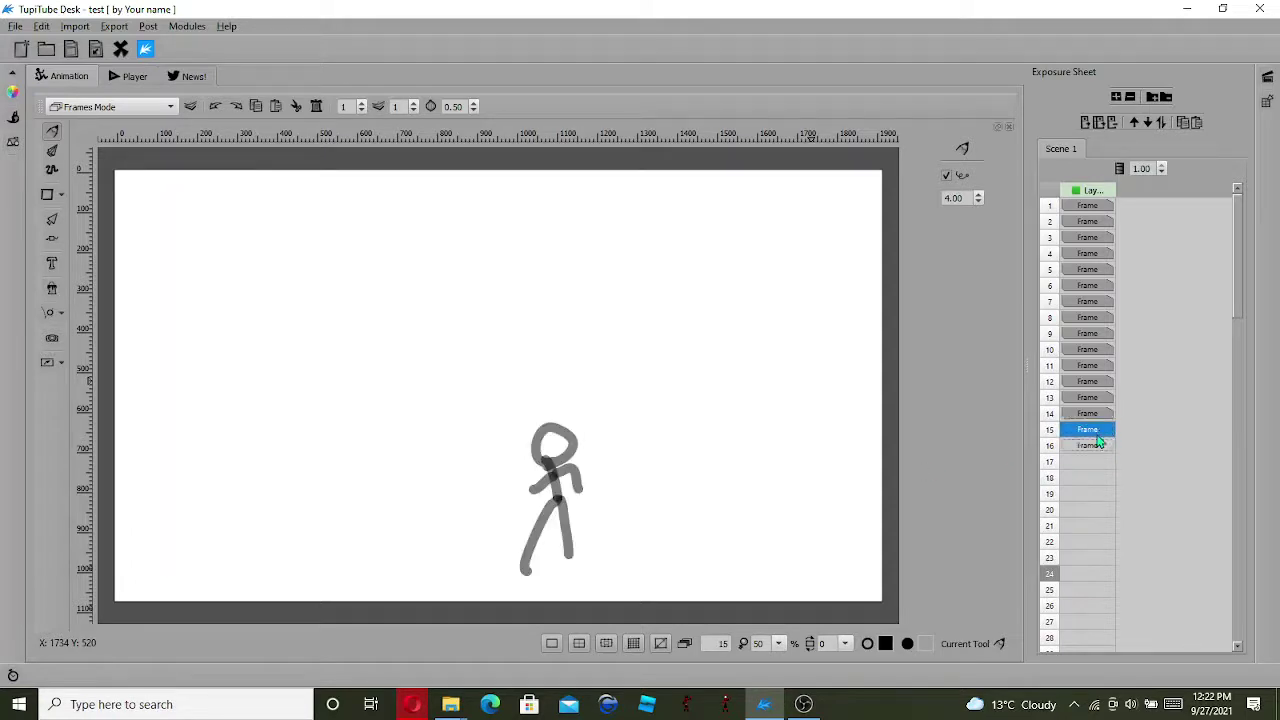
{"action": "mouse_move", "coordinate": [540, 461]}
{"action": "left_mouse_down"}
{"action": "mouse_move", "coordinate": [538, 500]}
{"action": "mouse_move", "coordinate": [510, 547]}
{"action": "left_mouse_up"}
{"action": "mouse_move", "coordinate": [542, 504]}
{"action": "left_mouse_down"}
{"action": "mouse_move", "coordinate": [514, 510]}
{"action": "mouse_move", "coordinate": [560, 545]}
{"action": "left_mouse_up"}
{"action": "mouse_move", "coordinate": [544, 475]}
{"action": "left_mouse_down"}
{"action": "mouse_move", "coordinate": [527, 486]}
{"action": "mouse_move", "coordinate": [556, 455]}
{"action": "mouse_move", "coordinate": [534, 428]}
{"action": "mouse_move", "coordinate": [547, 460]}
{"action": "left_mouse_up"}
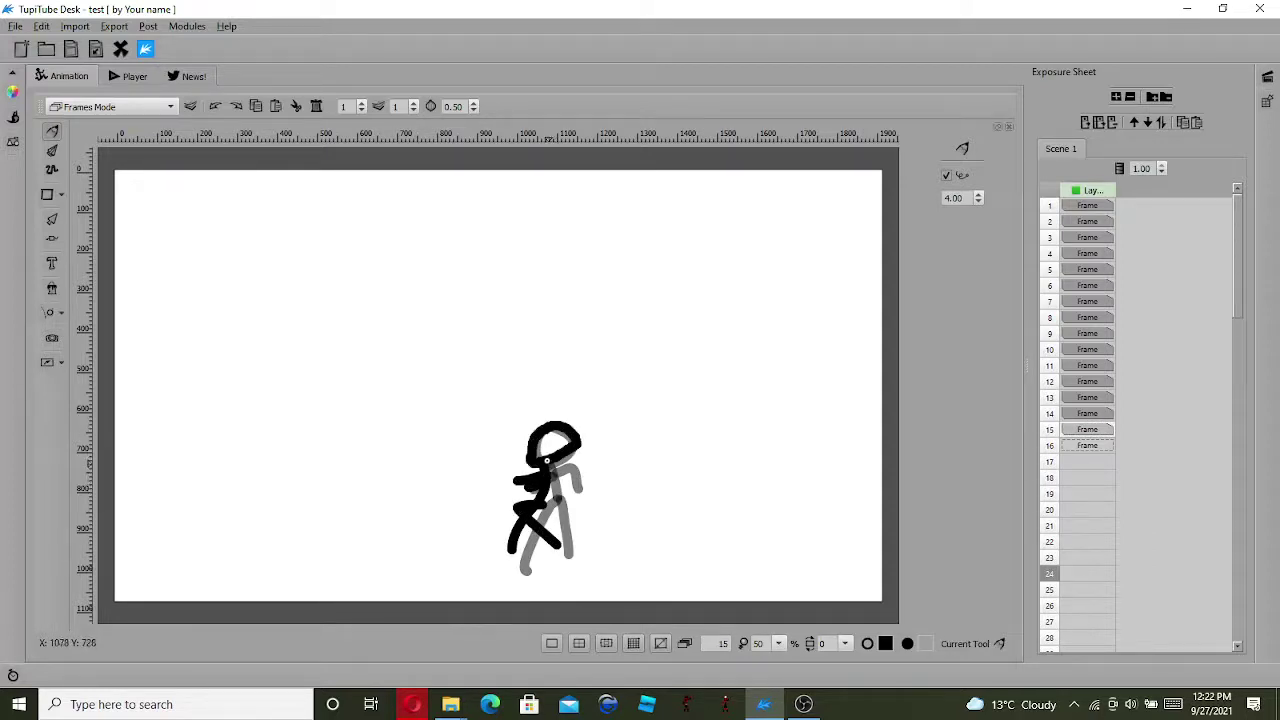
Step: On frame 16, draw a standing stick figure with both arms raised and handwrite "Sub" above it
{"action": "left_click", "coordinate": [1092, 447]}
{"action": "mouse_move", "coordinate": [524, 461]}
{"action": "left_mouse_down"}
{"action": "mouse_move", "coordinate": [530, 496]}
{"action": "mouse_move", "coordinate": [502, 548]}
{"action": "left_mouse_up"}
{"action": "left_click_drag", "start_coordinate": [533, 494], "coordinate": [543, 540]}
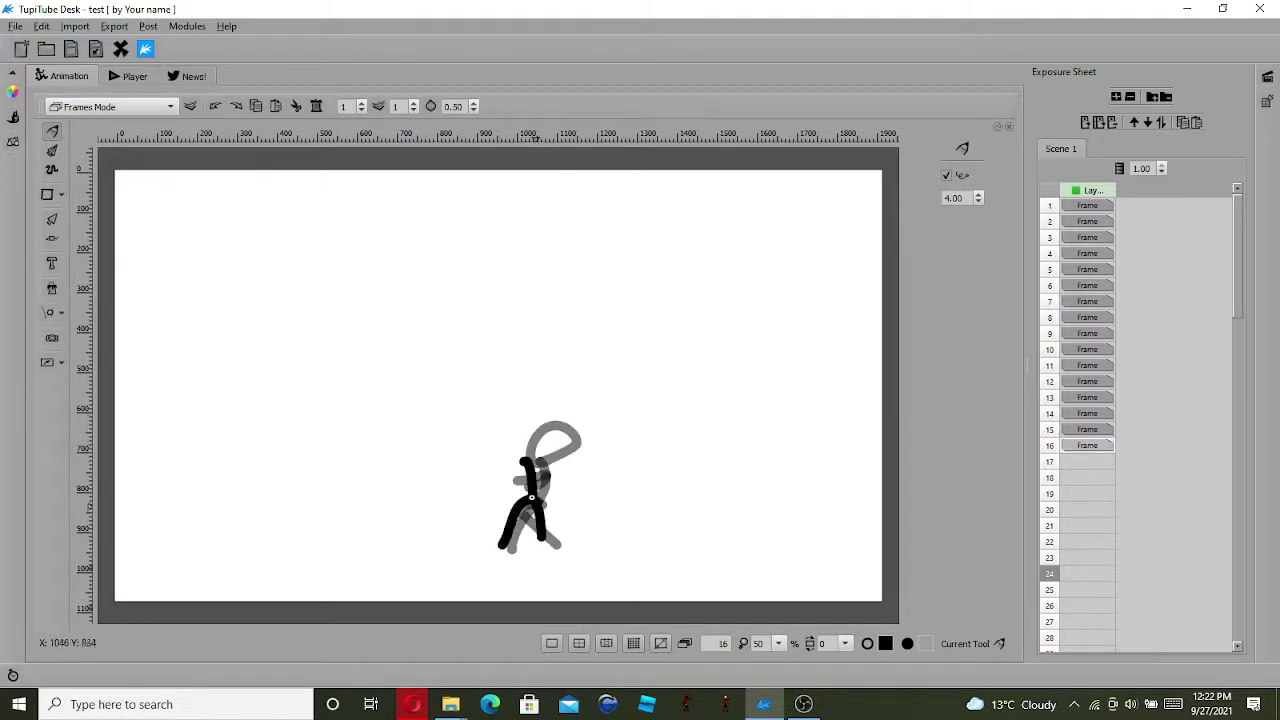
{"action": "mouse_move", "coordinate": [522, 474]}
{"action": "left_mouse_down"}
{"action": "mouse_move", "coordinate": [558, 456]}
{"action": "mouse_move", "coordinate": [526, 458]}
{"action": "mouse_move", "coordinate": [556, 440]}
{"action": "mouse_move", "coordinate": [514, 433]}
{"action": "mouse_move", "coordinate": [535, 456]}
{"action": "left_mouse_up"}
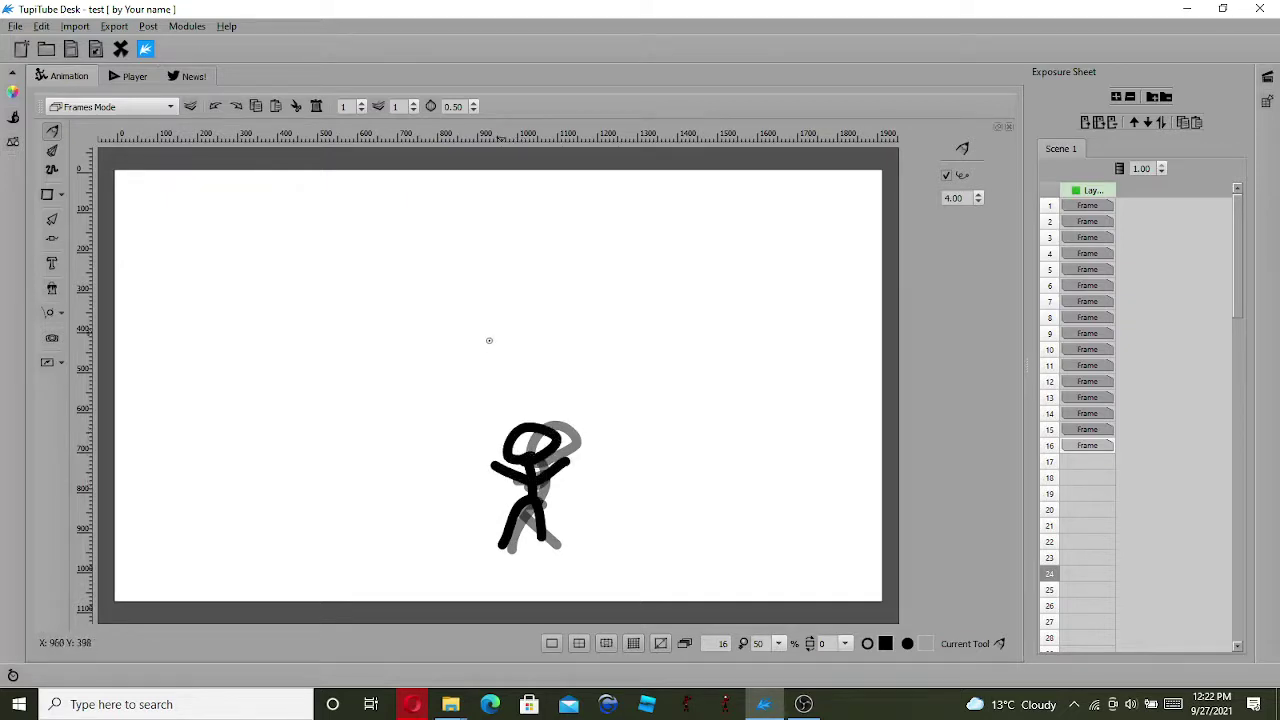
{"action": "mouse_move", "coordinate": [493, 341]}
{"action": "left_mouse_down"}
{"action": "mouse_move", "coordinate": [522, 382]}
{"action": "mouse_move", "coordinate": [481, 387]}
{"action": "mouse_move", "coordinate": [524, 320]}
{"action": "mouse_move", "coordinate": [540, 389]}
{"action": "mouse_move", "coordinate": [582, 382]}
{"action": "mouse_move", "coordinate": [597, 350]}
{"action": "left_mouse_up"}
{"action": "mouse_move", "coordinate": [648, 306]}
{"action": "left_mouse_down"}
{"action": "mouse_move", "coordinate": [643, 369]}
{"action": "mouse_move", "coordinate": [676, 390]}
{"action": "mouse_move", "coordinate": [636, 408]}
{"action": "left_mouse_up"}
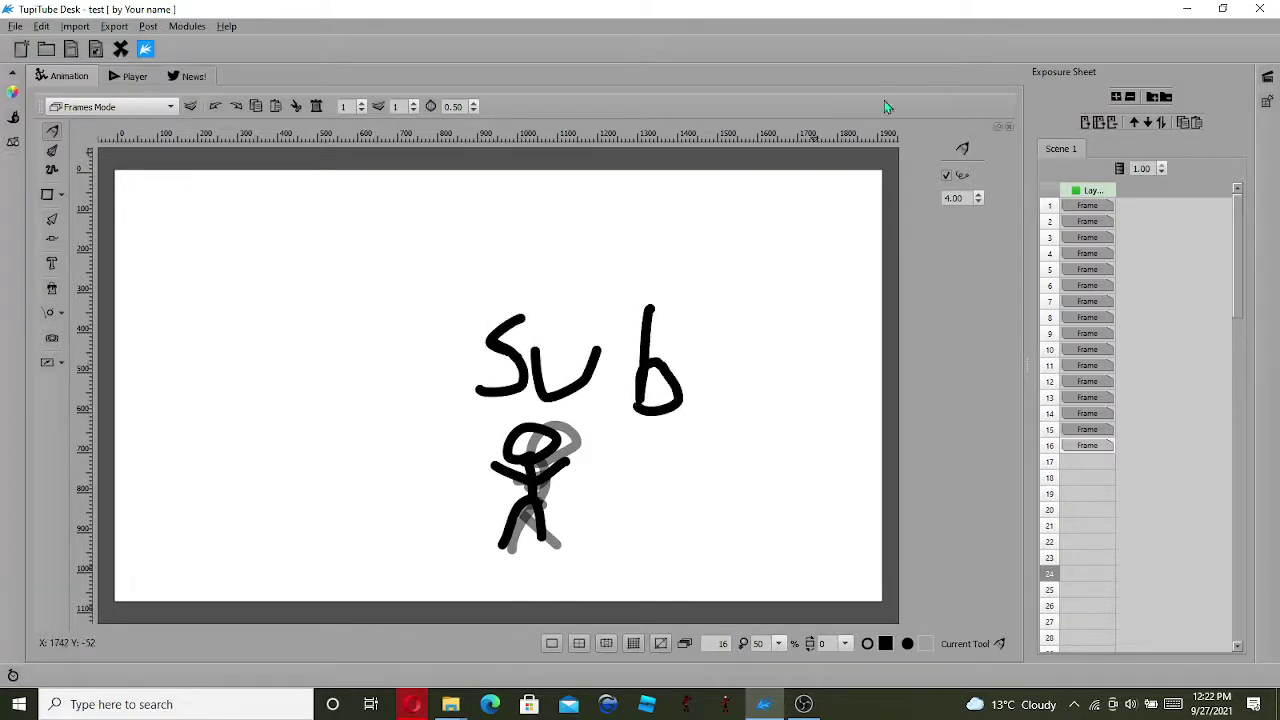
Step: Select frame 1, play the sixteen-frame scene twice in the player, and return to the animation workspace
{"action": "left_click", "coordinate": [1066, 206]}
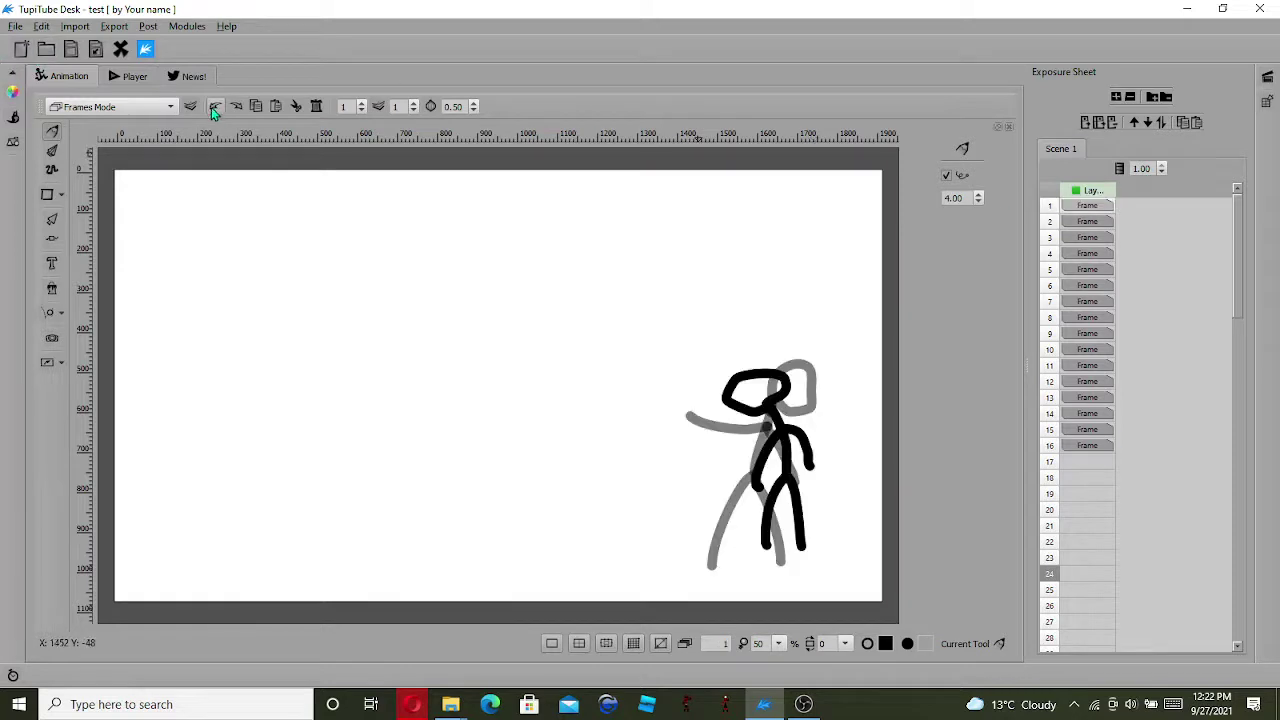
{"action": "left_click", "coordinate": [133, 77]}
{"action": "left_click", "coordinate": [619, 566]}
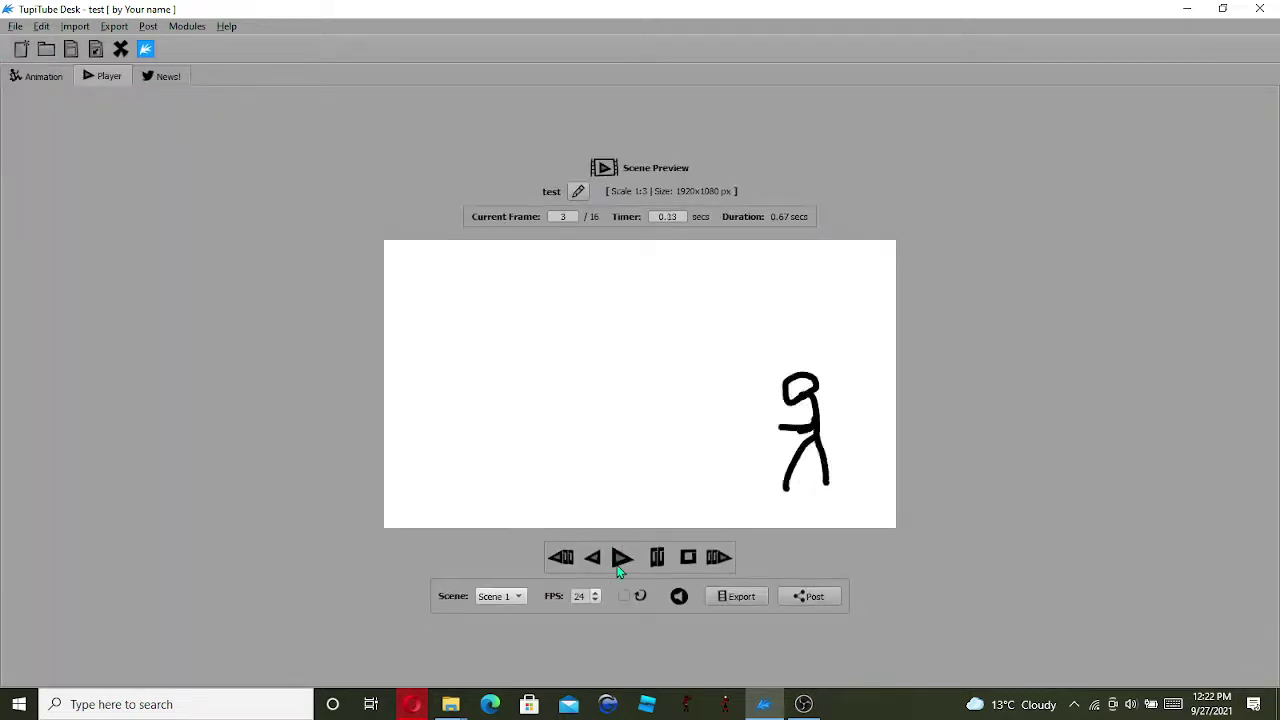
{"action": "left_click", "coordinate": [618, 558]}
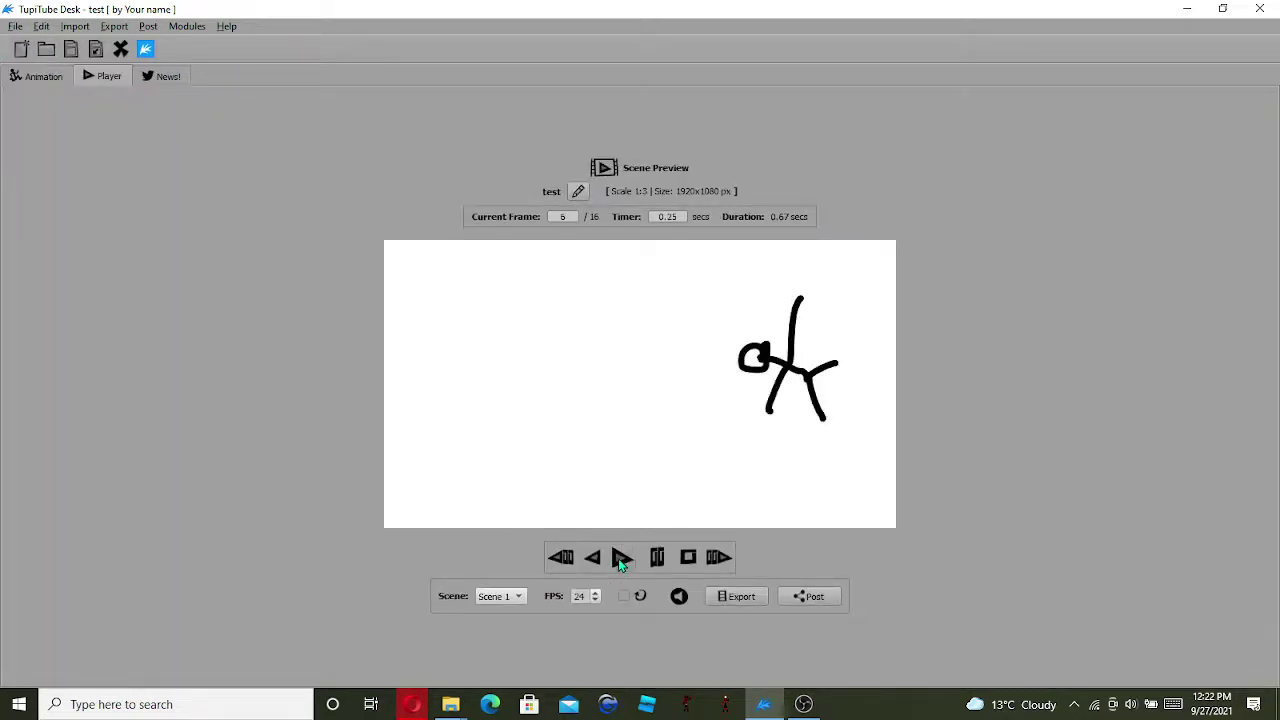
{"action": "left_click", "coordinate": [42, 77]}
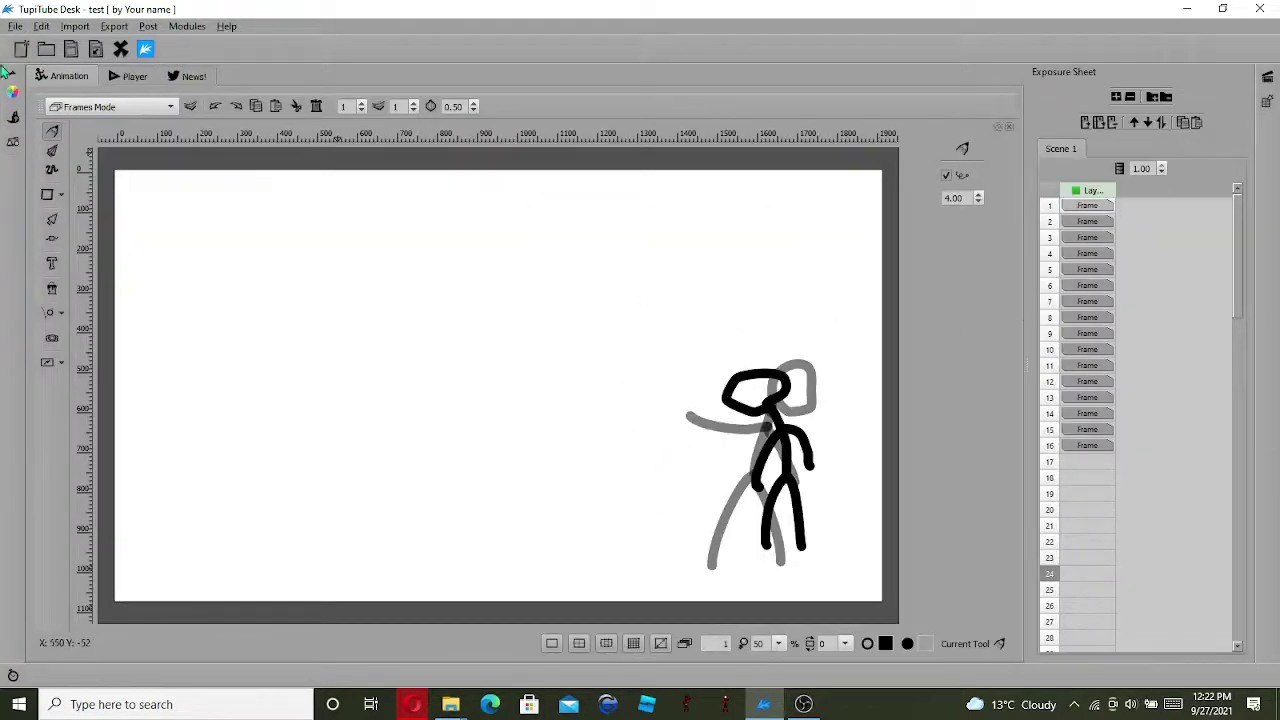
{"action": "left_click", "coordinate": [122, 79]}
{"action": "left_click", "coordinate": [41, 78]}
Step: Start a project export in the MP4 Video format with Scene 1 included
{"action": "left_click", "coordinate": [114, 26]}
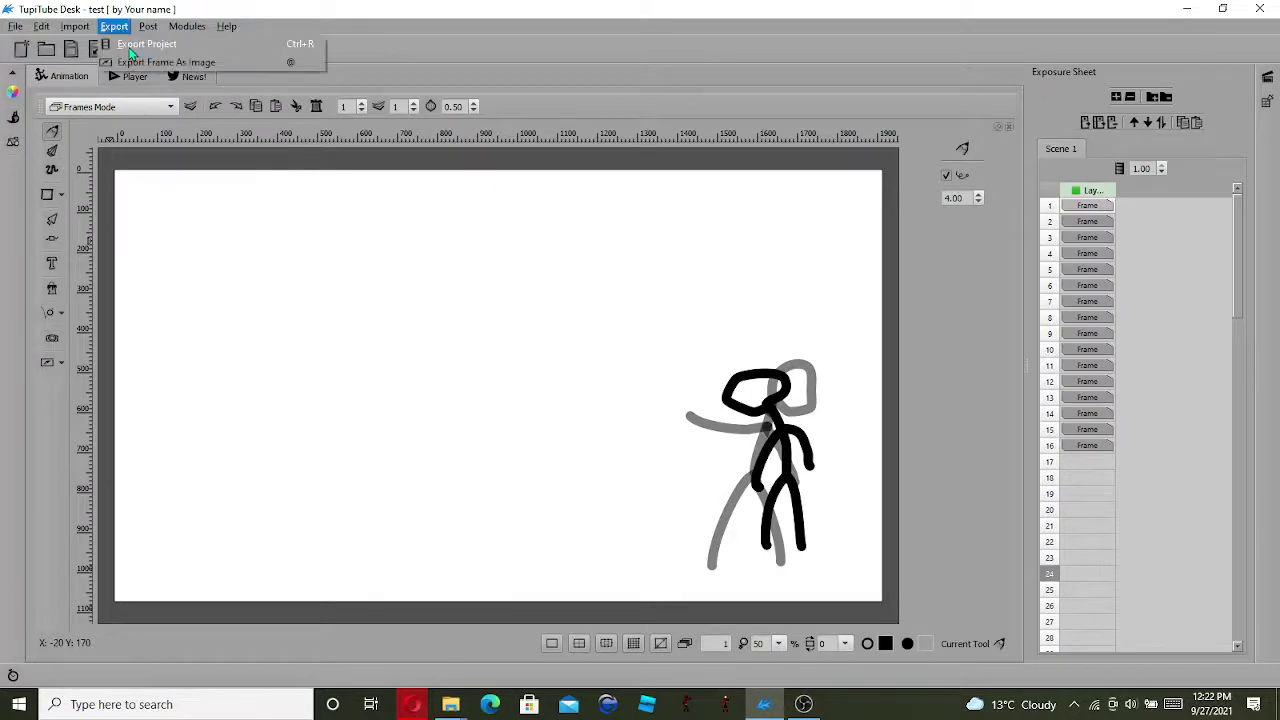
{"action": "left_click", "coordinate": [128, 48]}
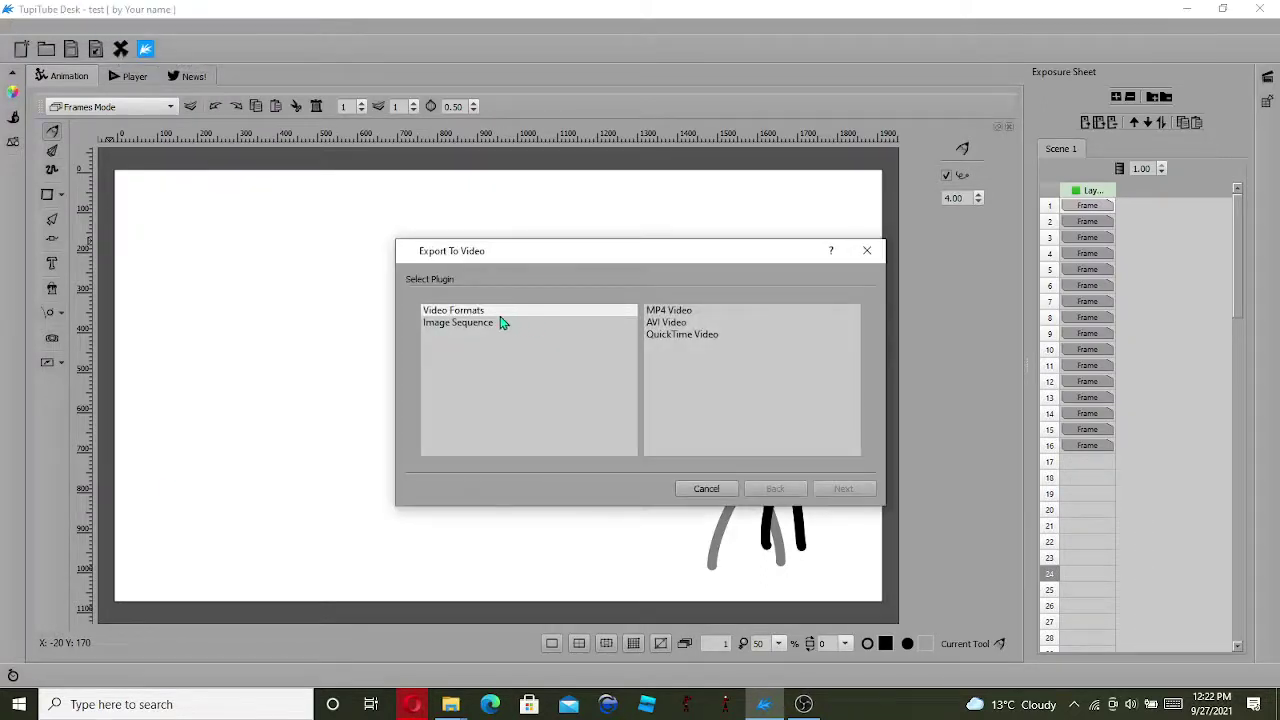
{"action": "left_click", "coordinate": [677, 312]}
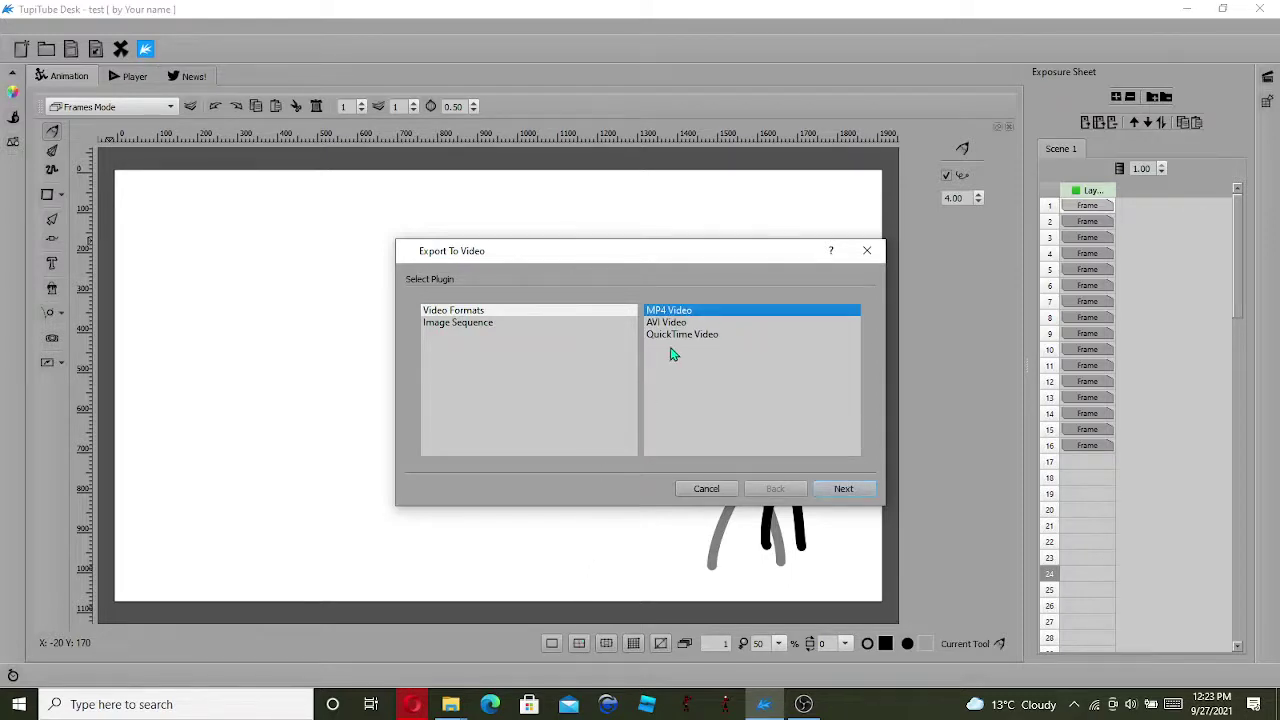
{"action": "left_click", "coordinate": [845, 489]}
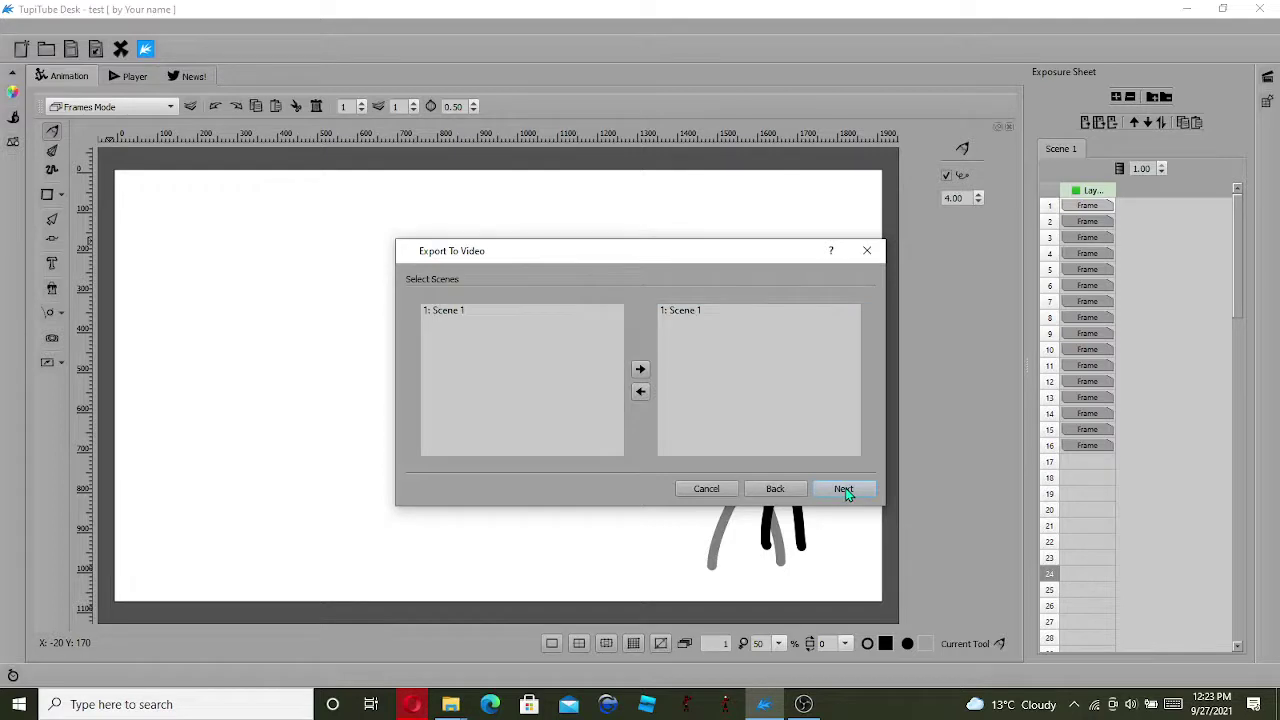
{"action": "left_click", "coordinate": [845, 489]}
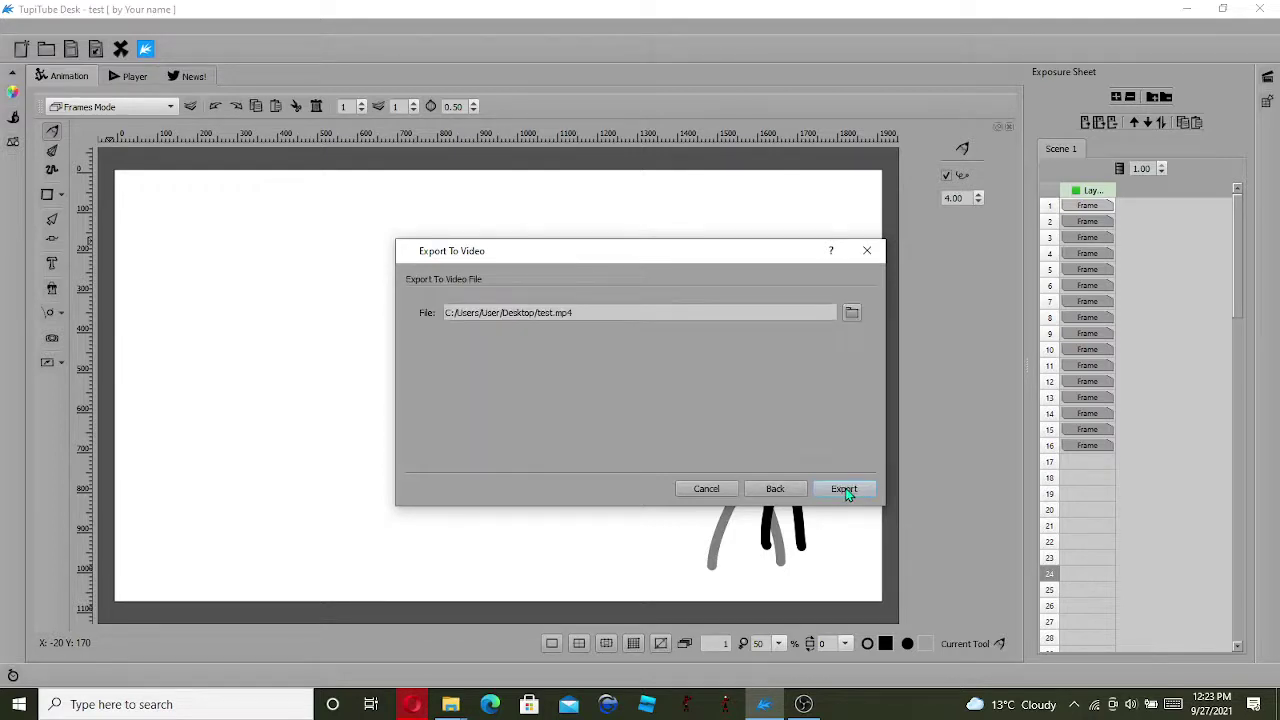
Step: Set the export file to "test" on the Desktop as an MP4 and export the video
{"action": "left_click", "coordinate": [851, 314]}
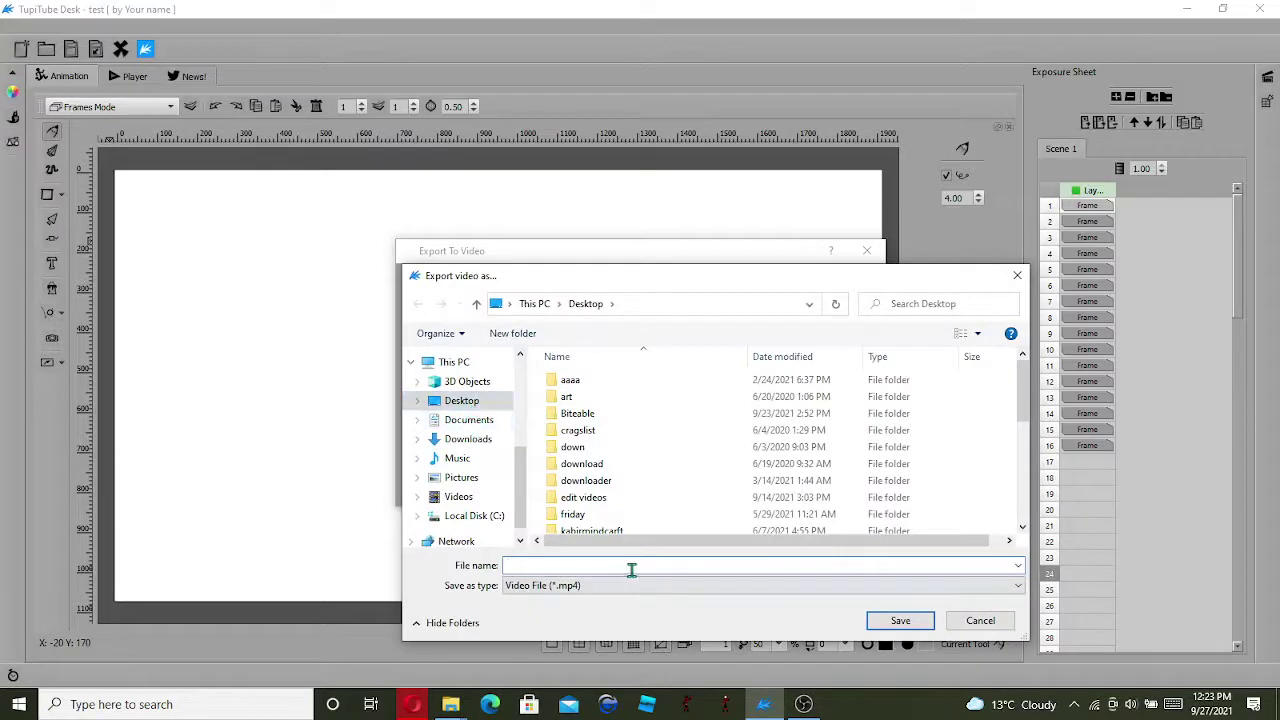
{"action": "type", "text": "t"}
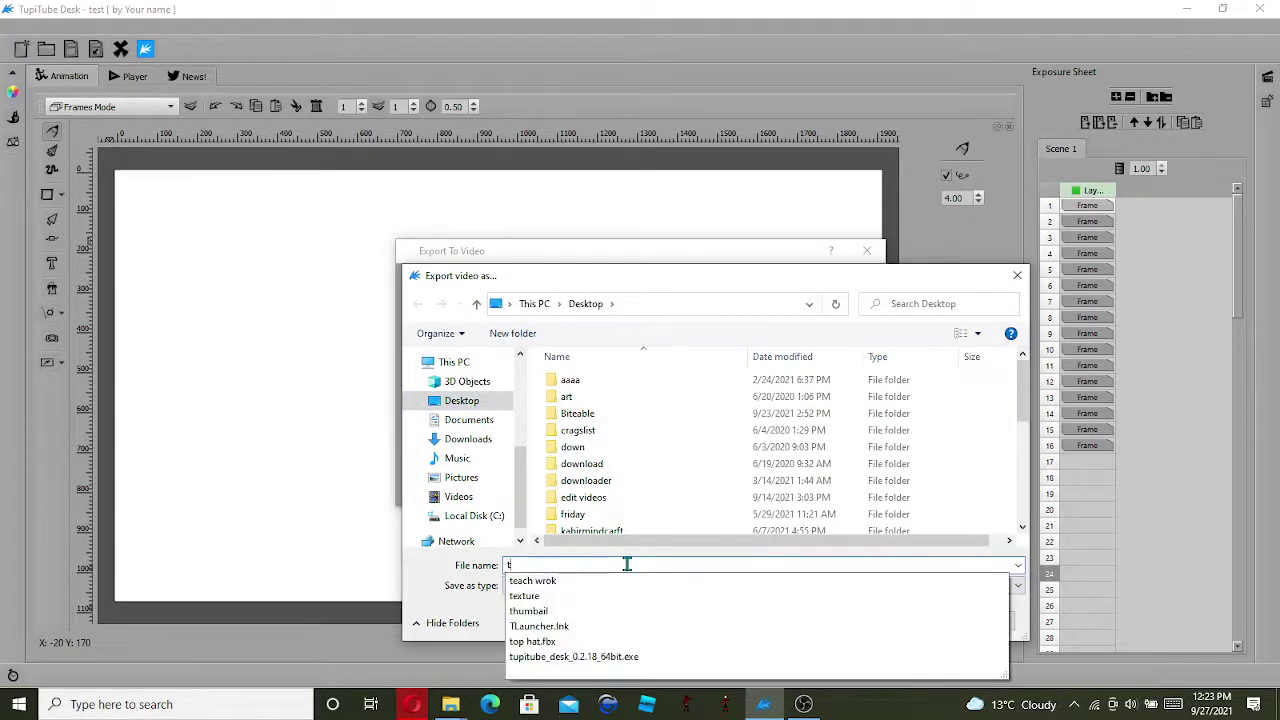
{"action": "type", "text": "est"}
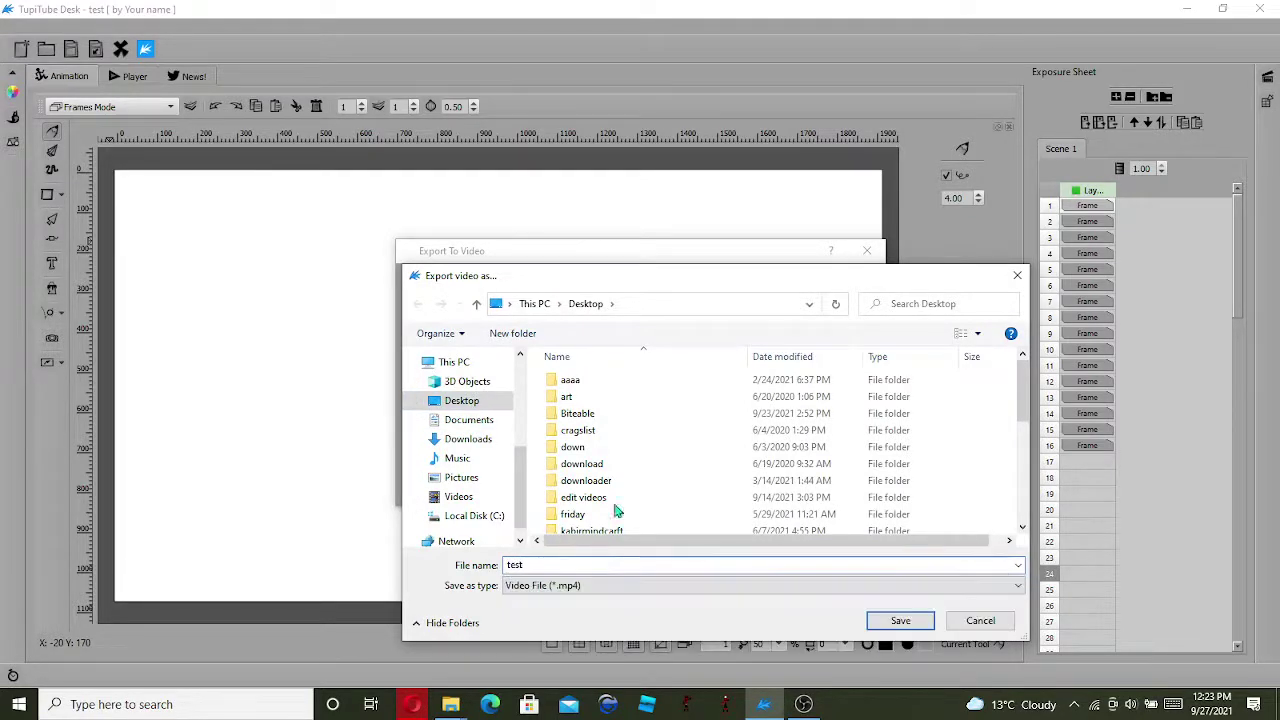
{"action": "left_click", "coordinate": [905, 627]}
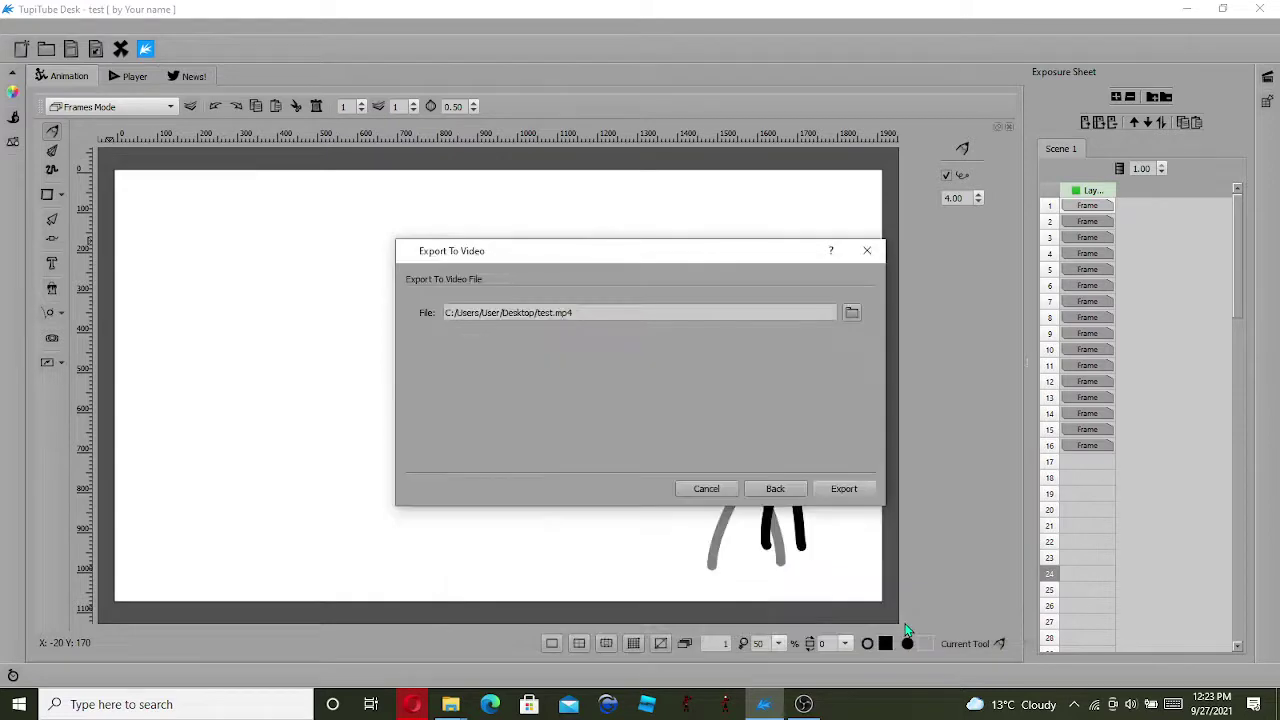
{"action": "left_click", "coordinate": [846, 489]}
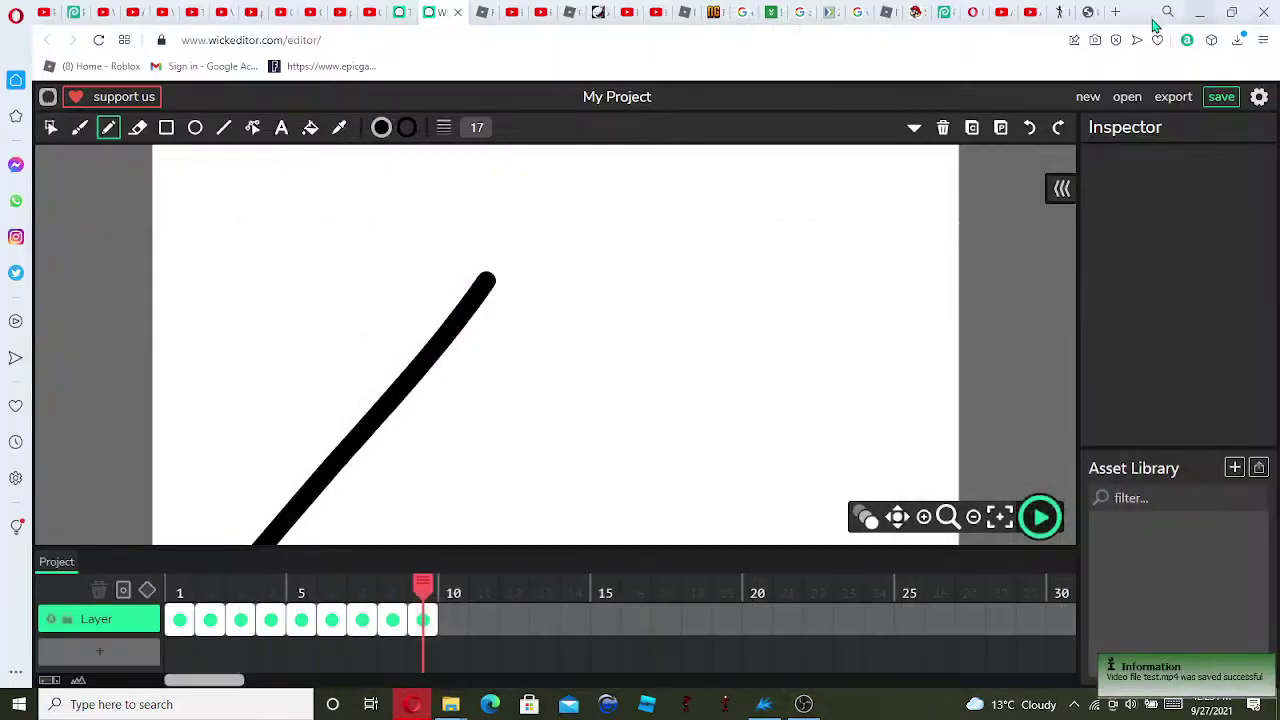
Step: Minimize the open windows, open the exported "test" video from the desktop, replay it from the start, and close it
{"action": "left_click", "coordinate": [1187, 9]}
{"action": "left_click", "coordinate": [1205, 11]}
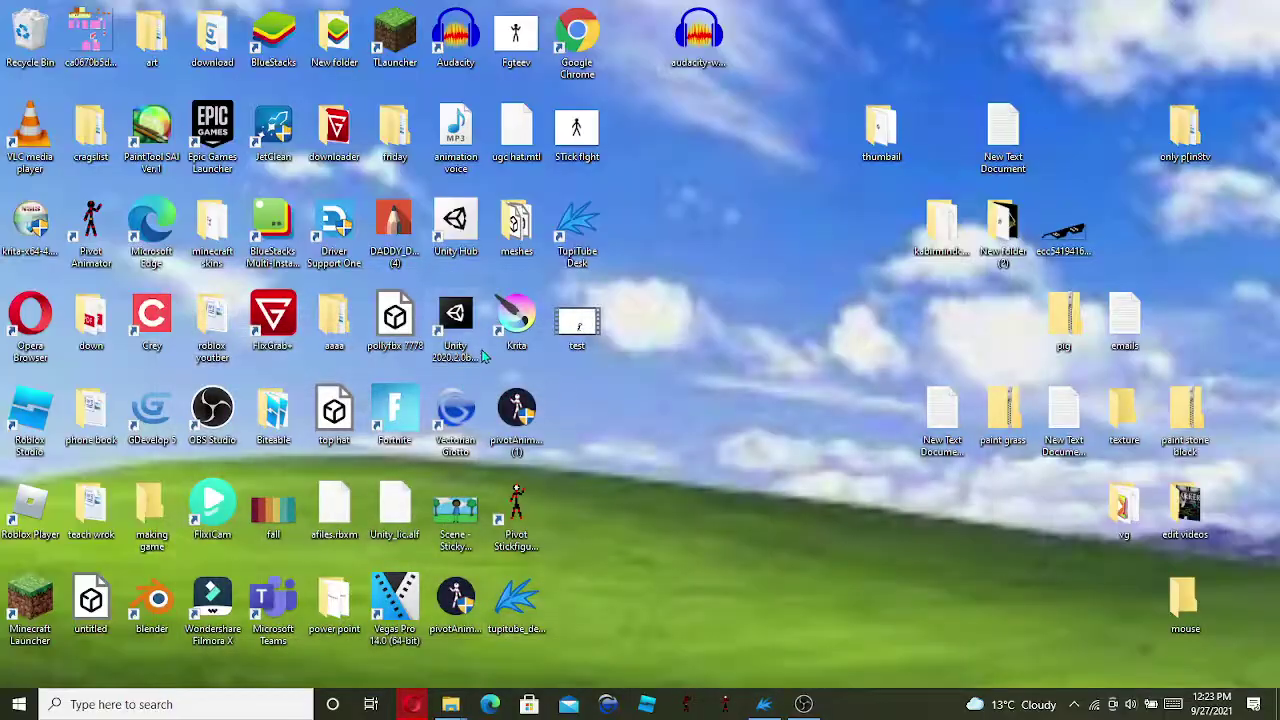
{"action": "double_click", "coordinate": [581, 334]}
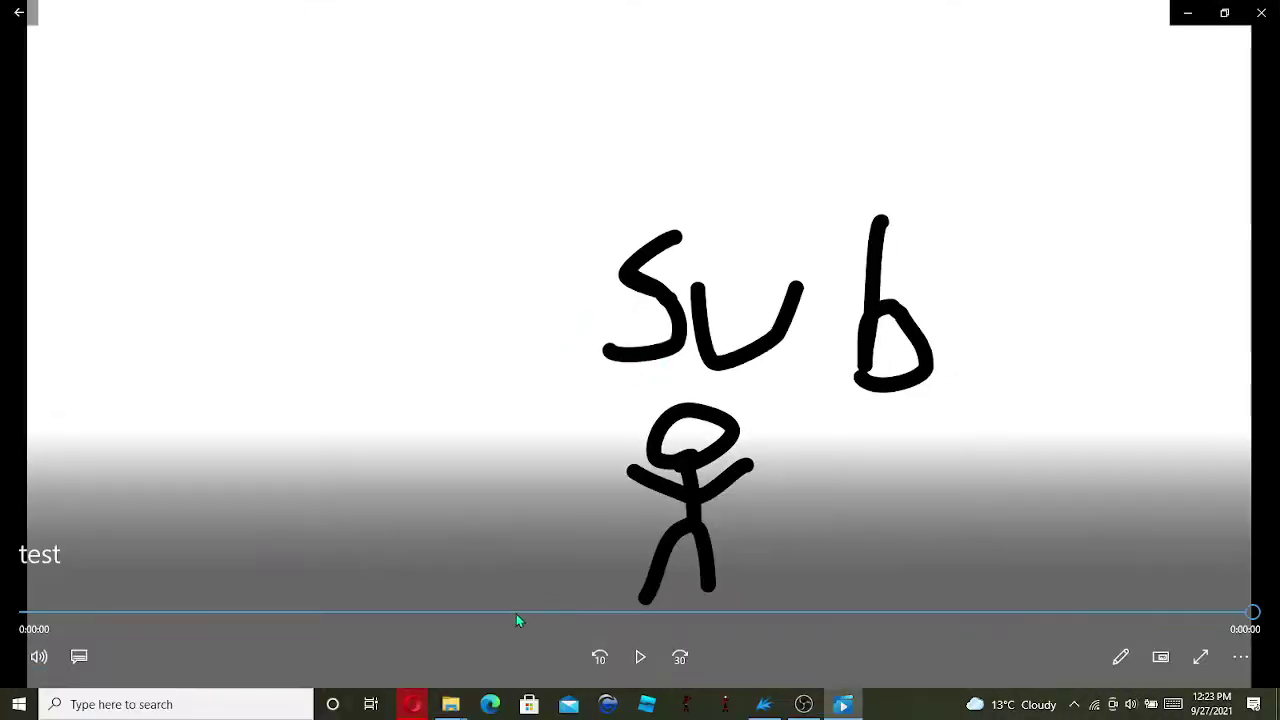
{"action": "left_click_drag", "start_coordinate": [1249, 618], "coordinate": [3, 676]}
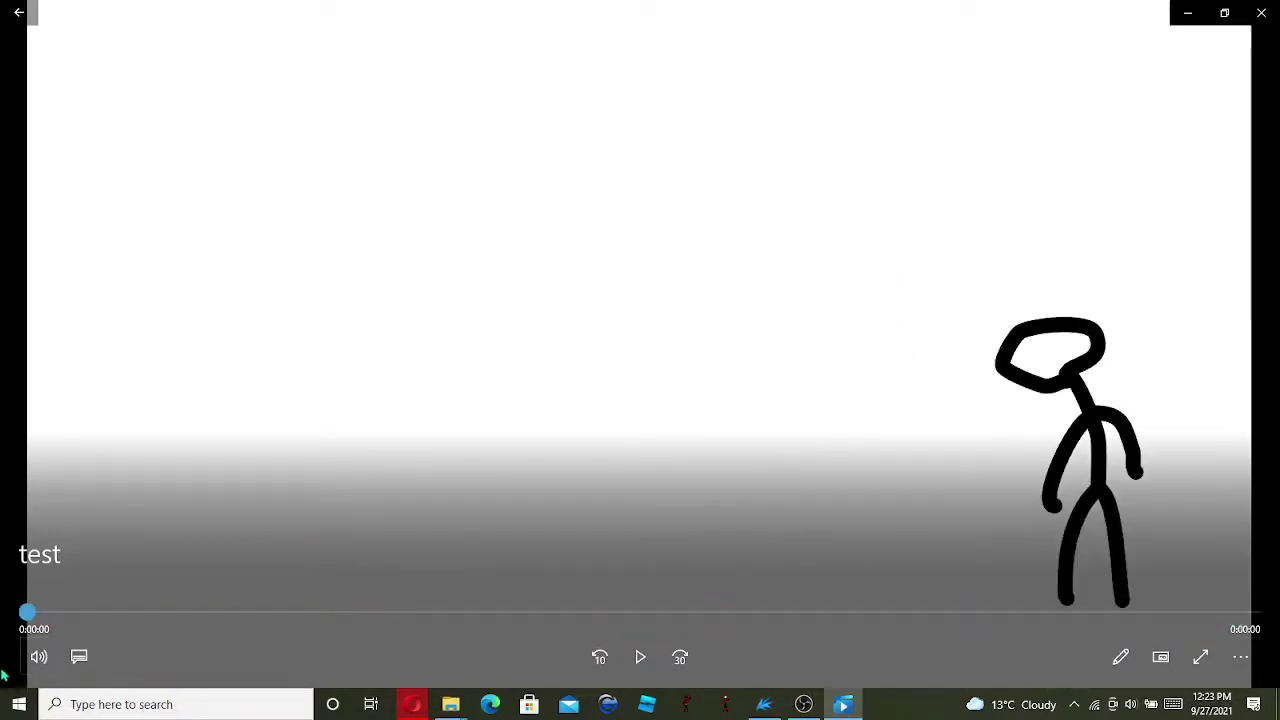
{"action": "left_click", "coordinate": [640, 657]}
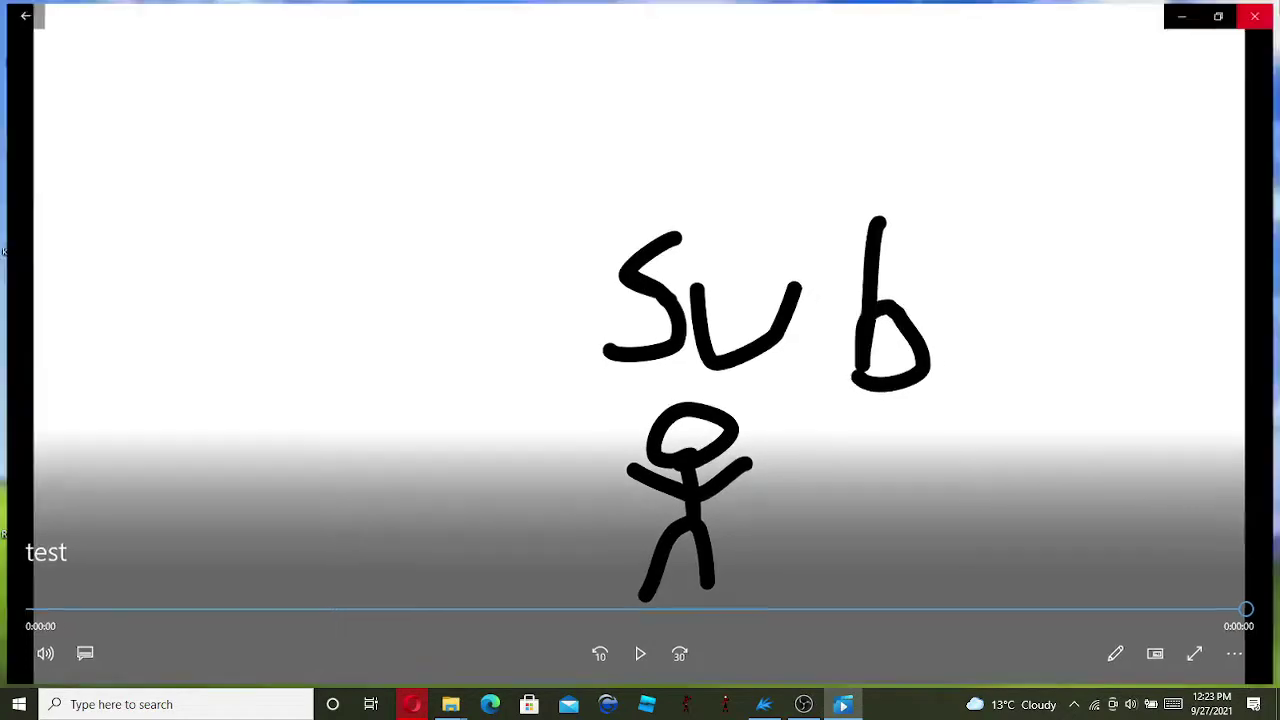
{"action": "left_click", "coordinate": [1261, 12]}
{"action": "left_click_drag", "start_coordinate": [582, 318], "coordinate": [605, 322]}
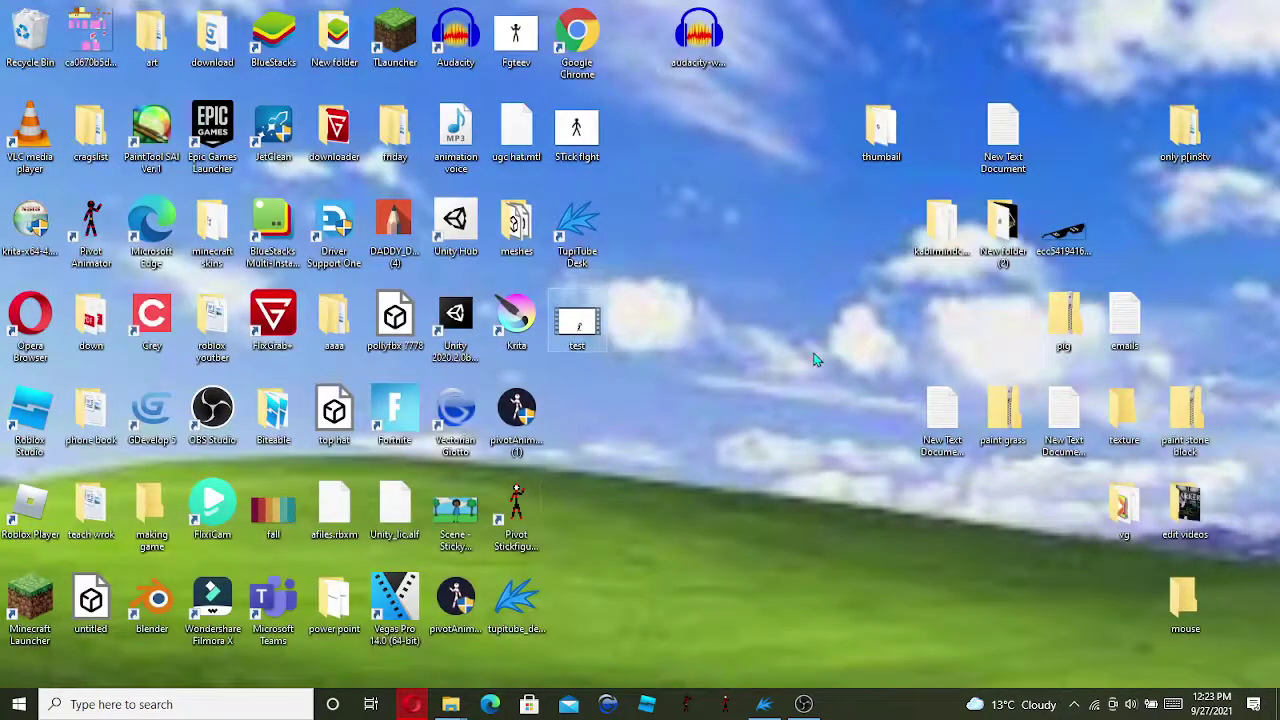
{"action": "left_click", "coordinate": [804, 704]}
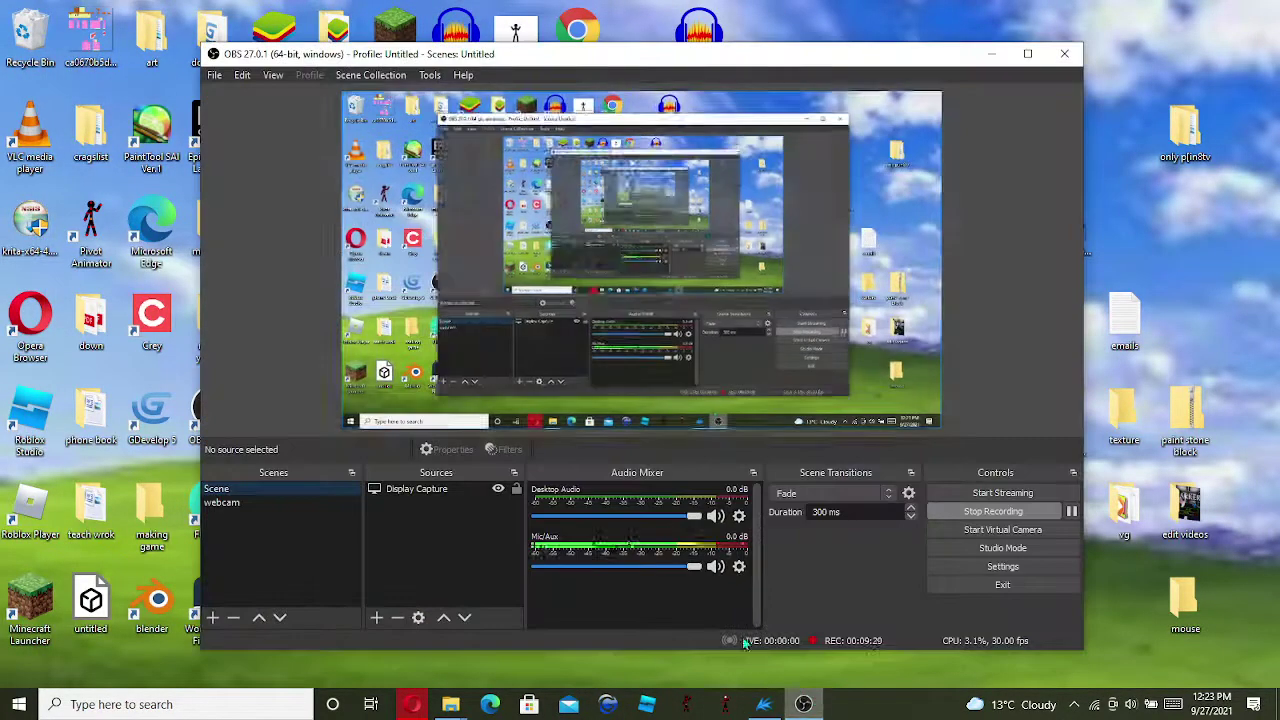
{"action": "left_click", "coordinate": [991, 53]}
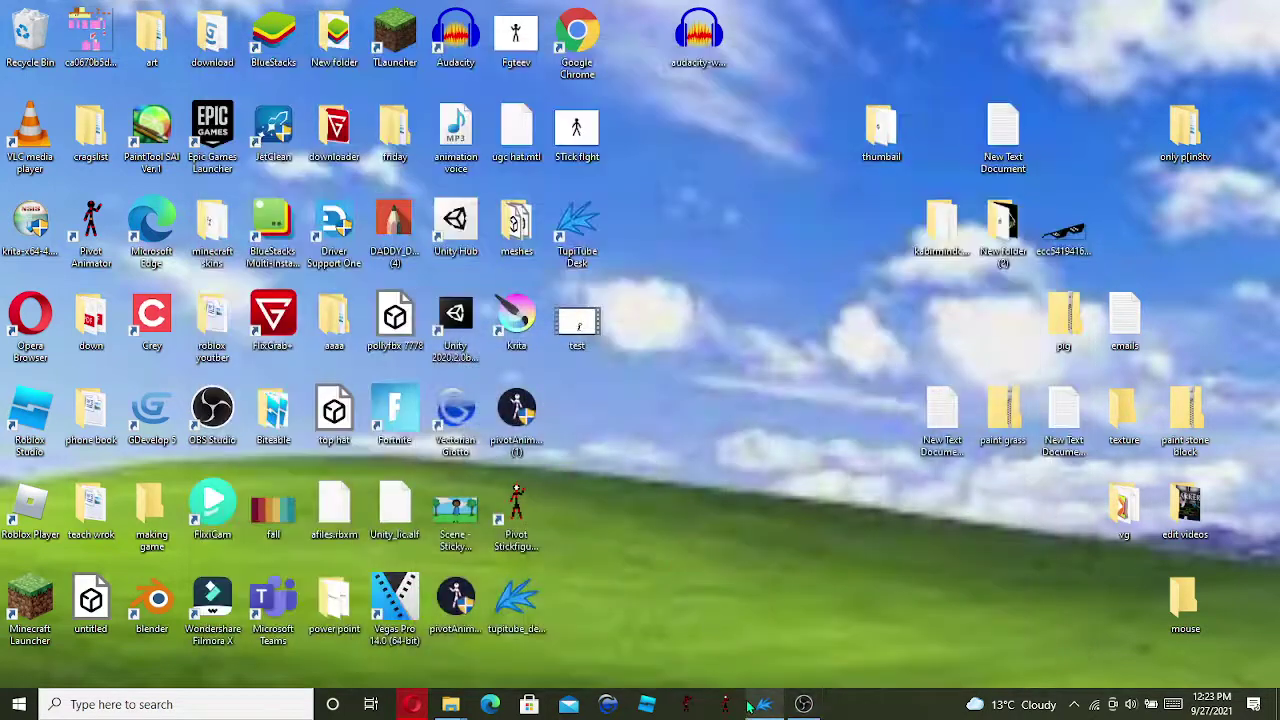
Step: Switch back to TupiTube Desk, select frame 4, and display the Time Line in place of the Exposure Sheet
{"action": "left_click", "coordinate": [764, 704]}
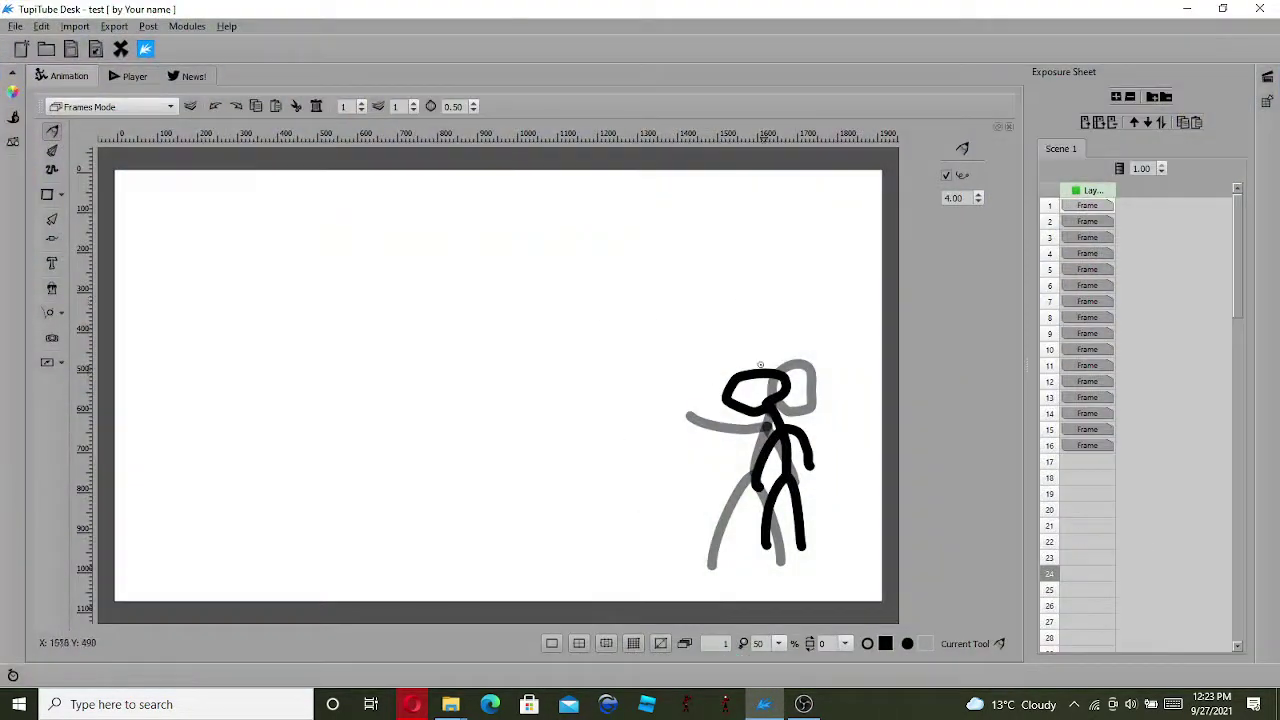
{"action": "left_click", "coordinate": [1087, 207]}
{"action": "left_click", "coordinate": [1089, 253]}
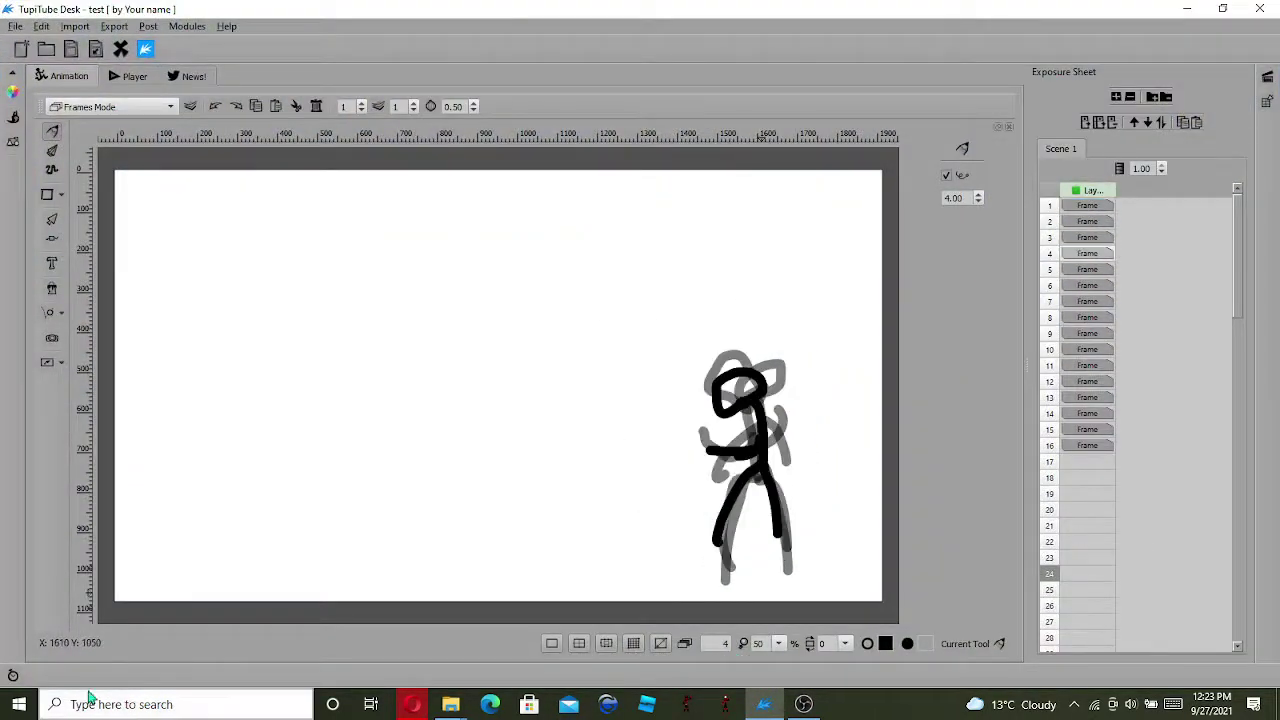
{"action": "left_click", "coordinate": [13, 675]}
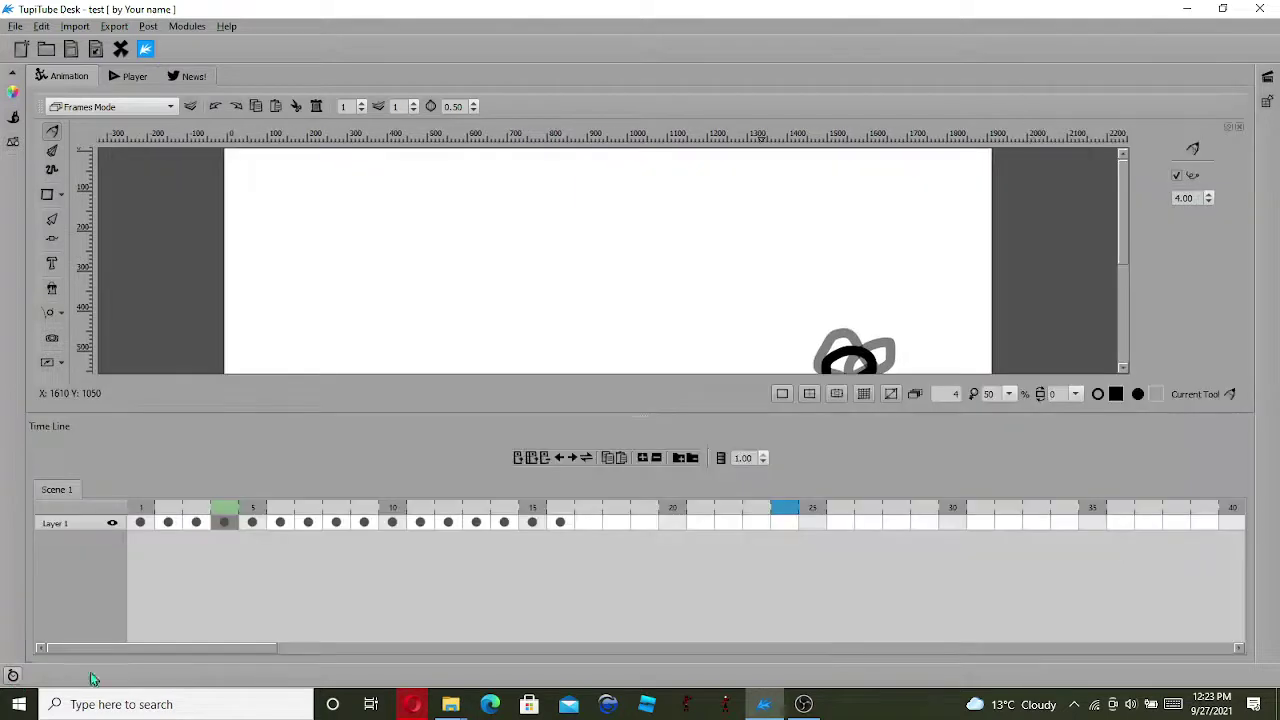
Step: Add empty frames 17 through 21 to Layer 1 in the Time Line
{"action": "left_click", "coordinate": [578, 526]}
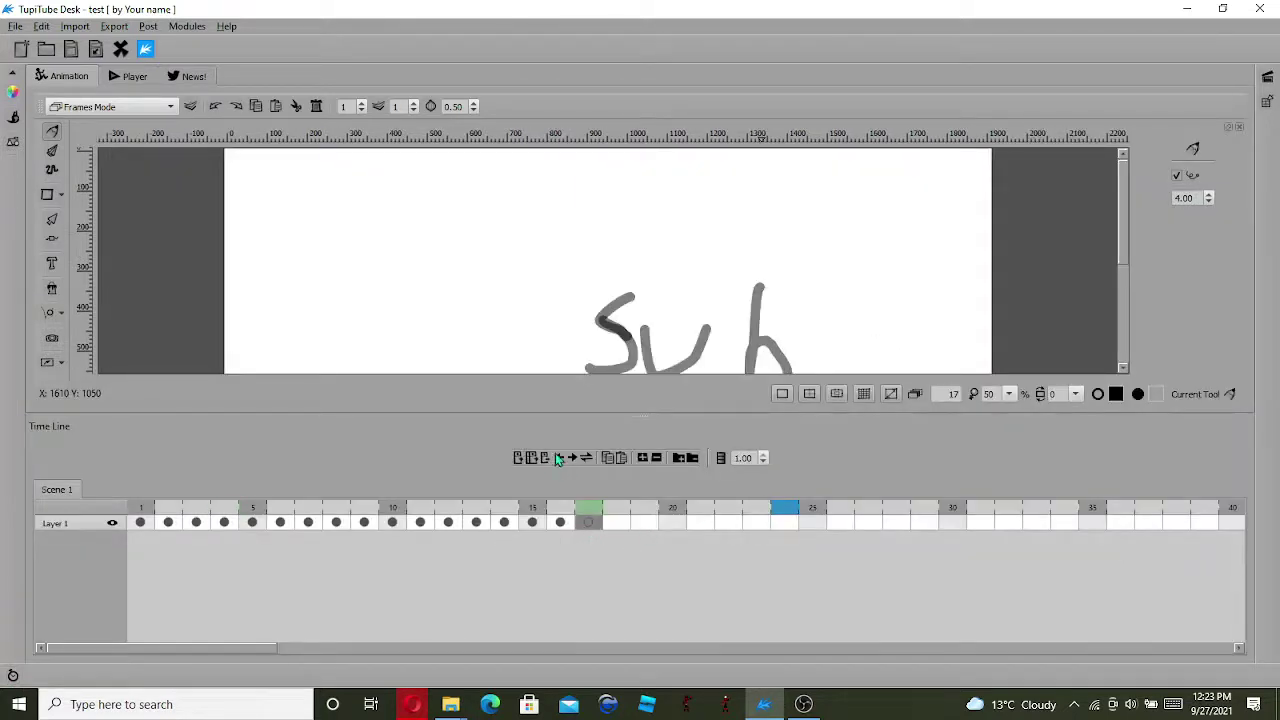
{"action": "left_click", "coordinate": [559, 458]}
{"action": "left_click", "coordinate": [572, 458]}
{"action": "left_click", "coordinate": [572, 458]}
{"action": "left_click", "coordinate": [572, 458]}
{"action": "left_click", "coordinate": [572, 458]}
{"action": "left_click", "coordinate": [572, 458]}
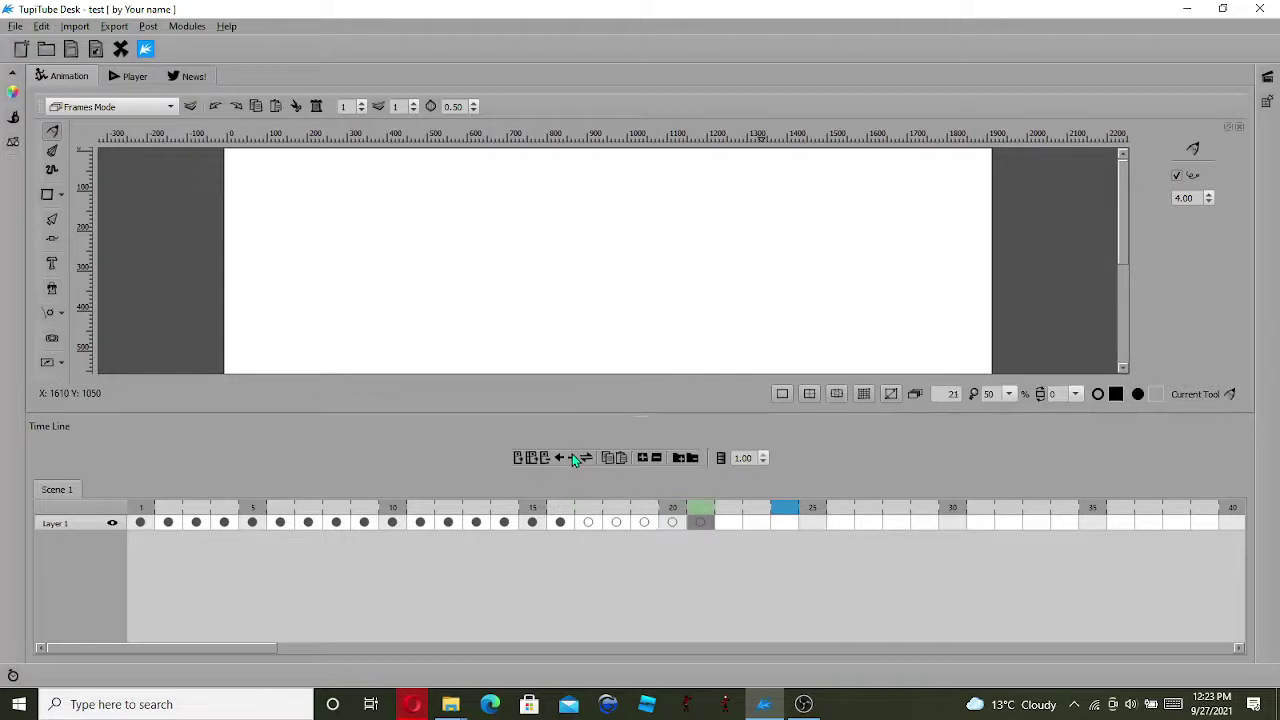
Step: Add empty frame 22 to Layer 1, draw a headless torso with two legs on frame 17, and hide the Time Line
{"action": "left_click", "coordinate": [572, 458]}
{"action": "left_click", "coordinate": [590, 521]}
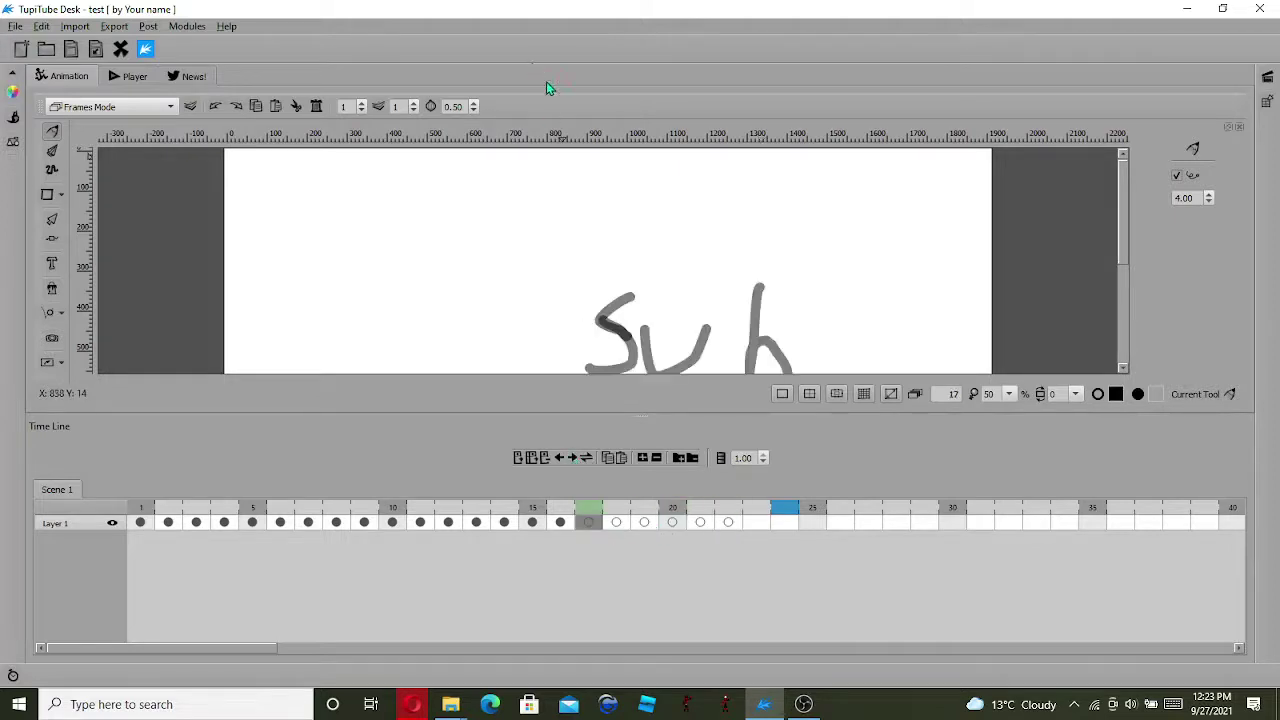
{"action": "mouse_move", "coordinate": [528, 213]}
{"action": "left_mouse_down"}
{"action": "mouse_move", "coordinate": [564, 289]}
{"action": "mouse_move", "coordinate": [495, 355]}
{"action": "left_mouse_up"}
{"action": "left_click_drag", "start_coordinate": [569, 288], "coordinate": [586, 346]}
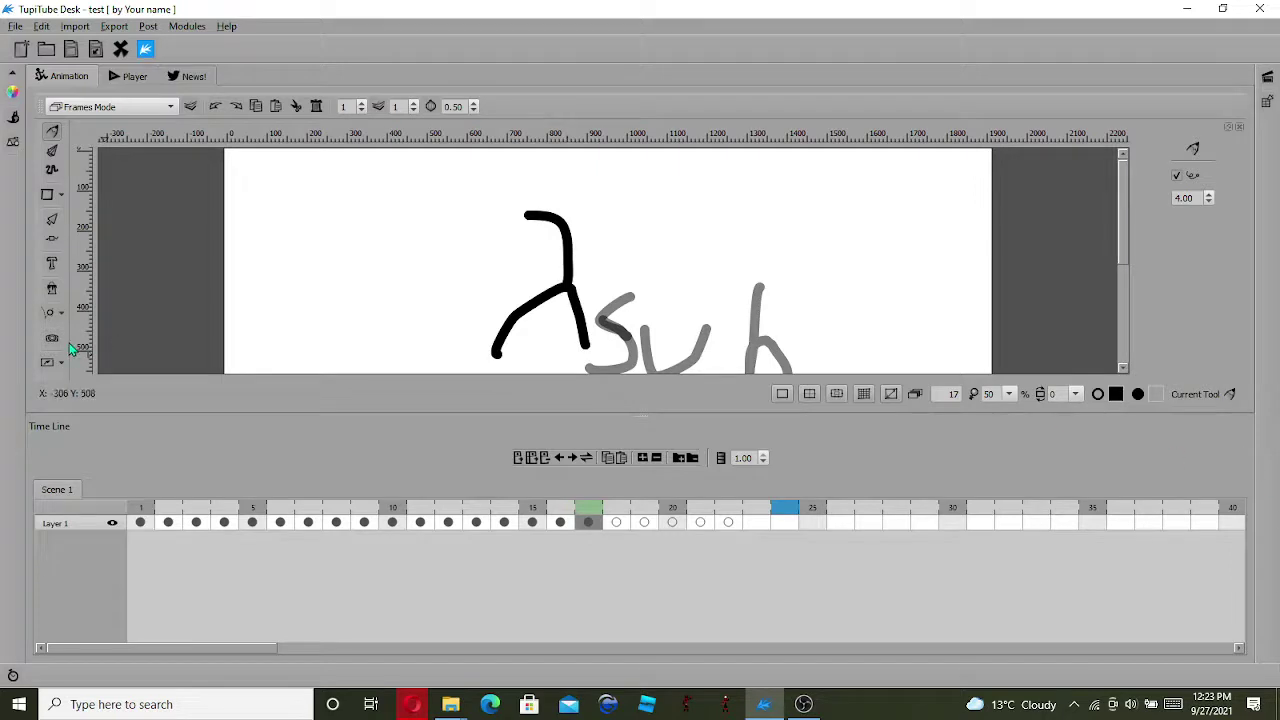
{"action": "left_click", "coordinate": [10, 677]}
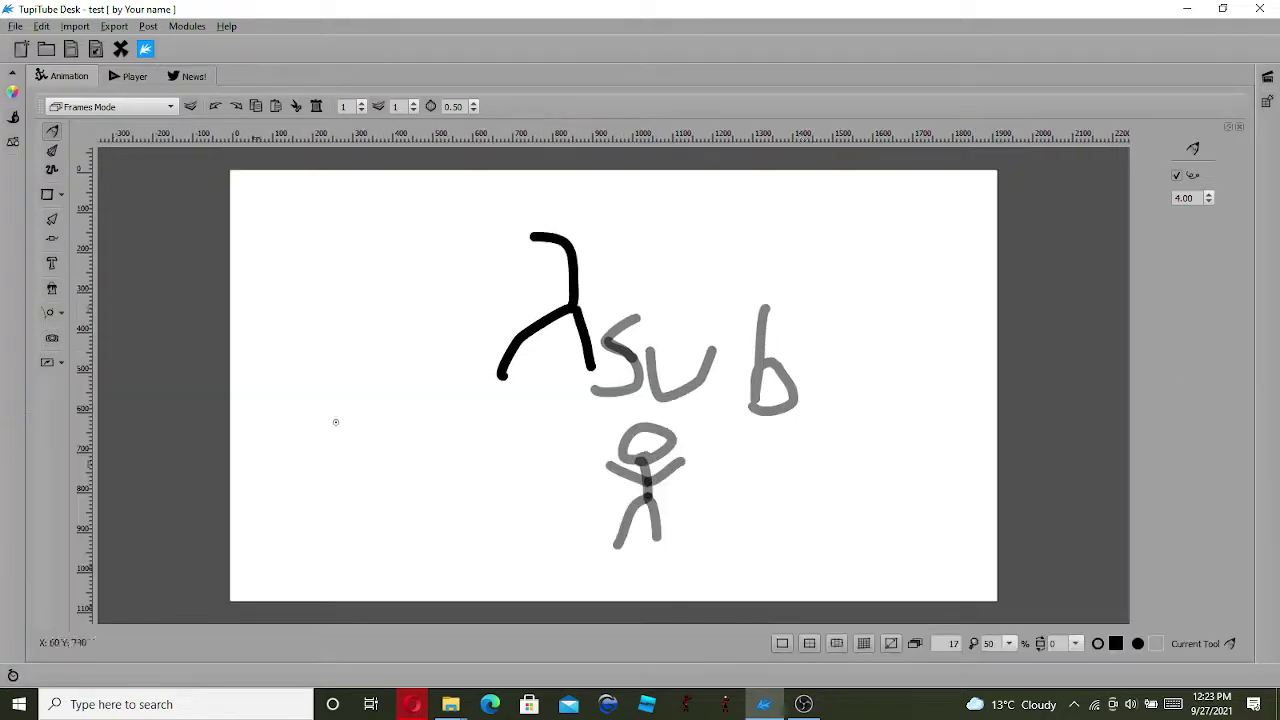
Step: Create a new project named my_project with the 1080 (Full HD) - 24 preset, discarding the changes to the current project
{"action": "left_click", "coordinate": [14, 26]}
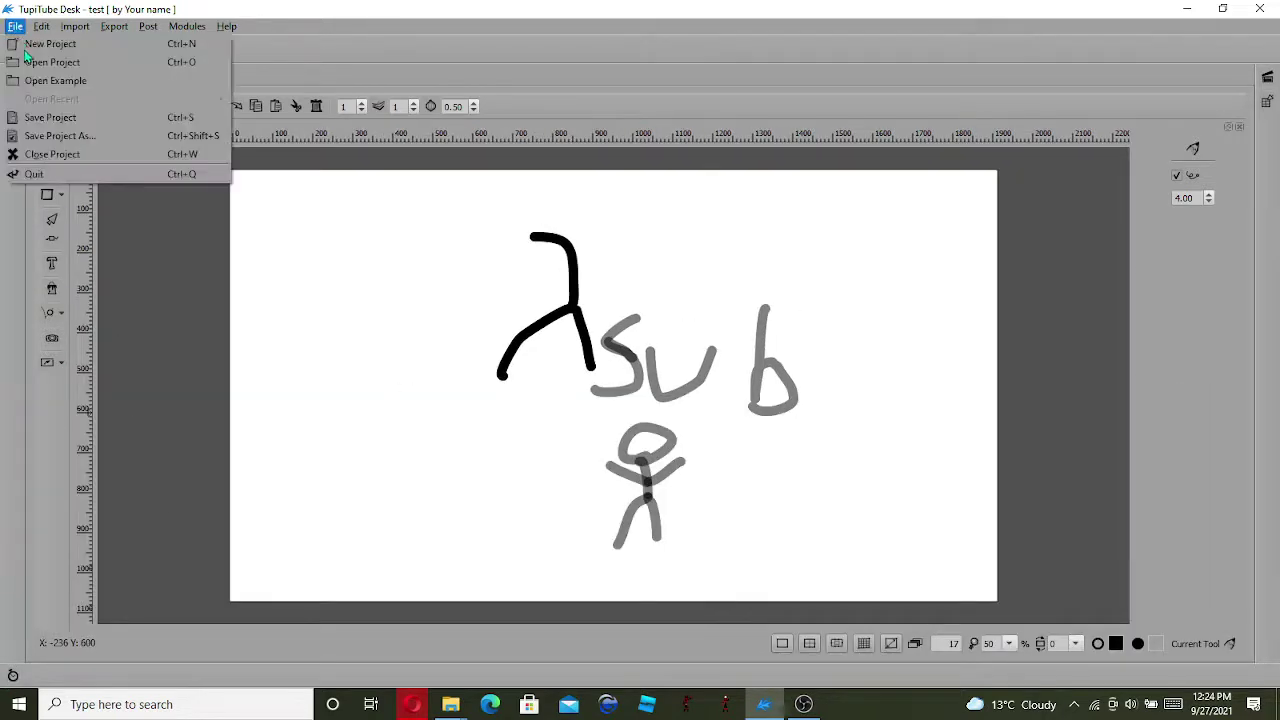
{"action": "left_click", "coordinate": [30, 42]}
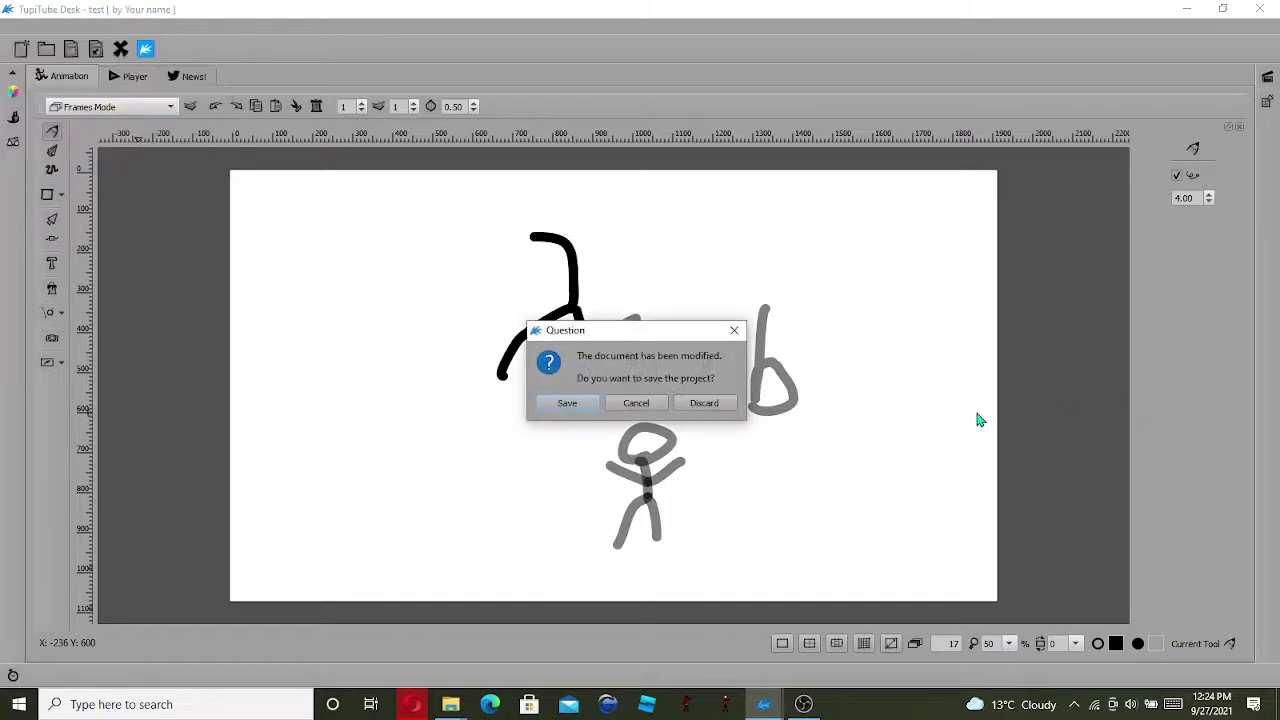
{"action": "left_click", "coordinate": [706, 405]}
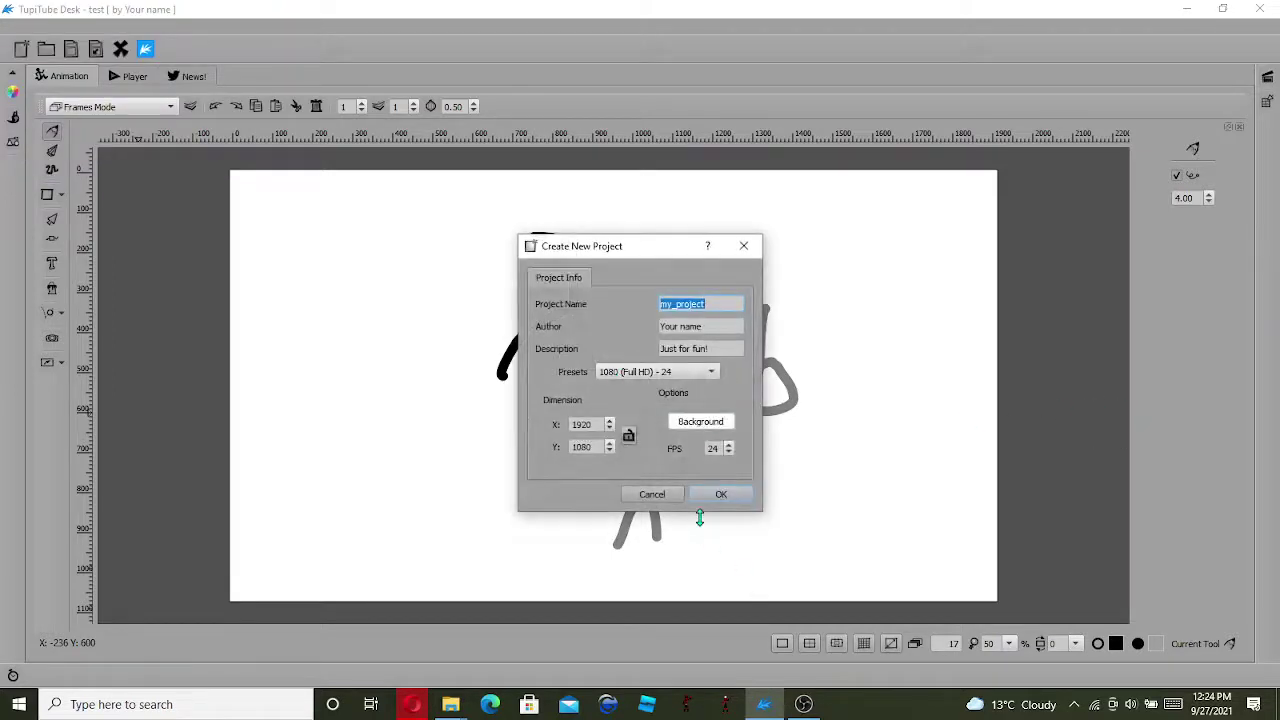
{"action": "left_click", "coordinate": [722, 495]}
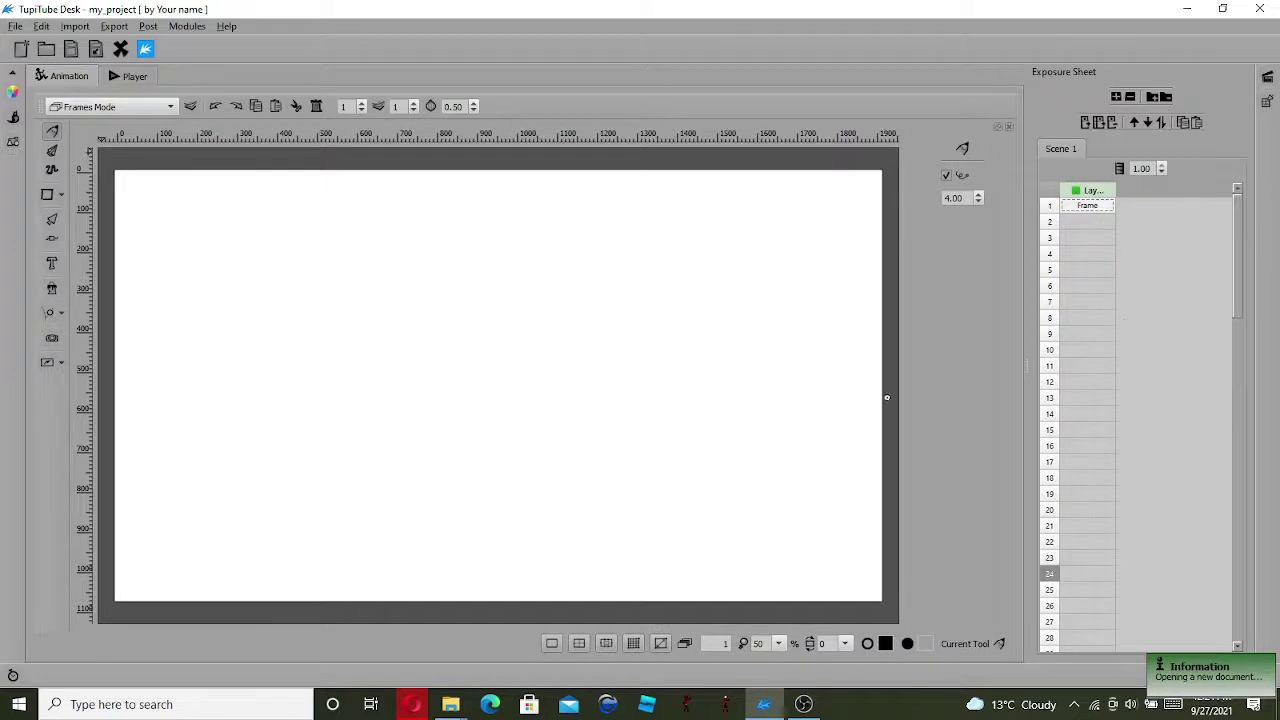
{"action": "mouse_move", "coordinate": [379, 297]}
{"action": "left_mouse_down"}
{"action": "mouse_move", "coordinate": [442, 422]}
{"action": "mouse_move", "coordinate": [381, 489]}
{"action": "left_mouse_up"}
{"action": "left_click_drag", "start_coordinate": [450, 418], "coordinate": [468, 478]}
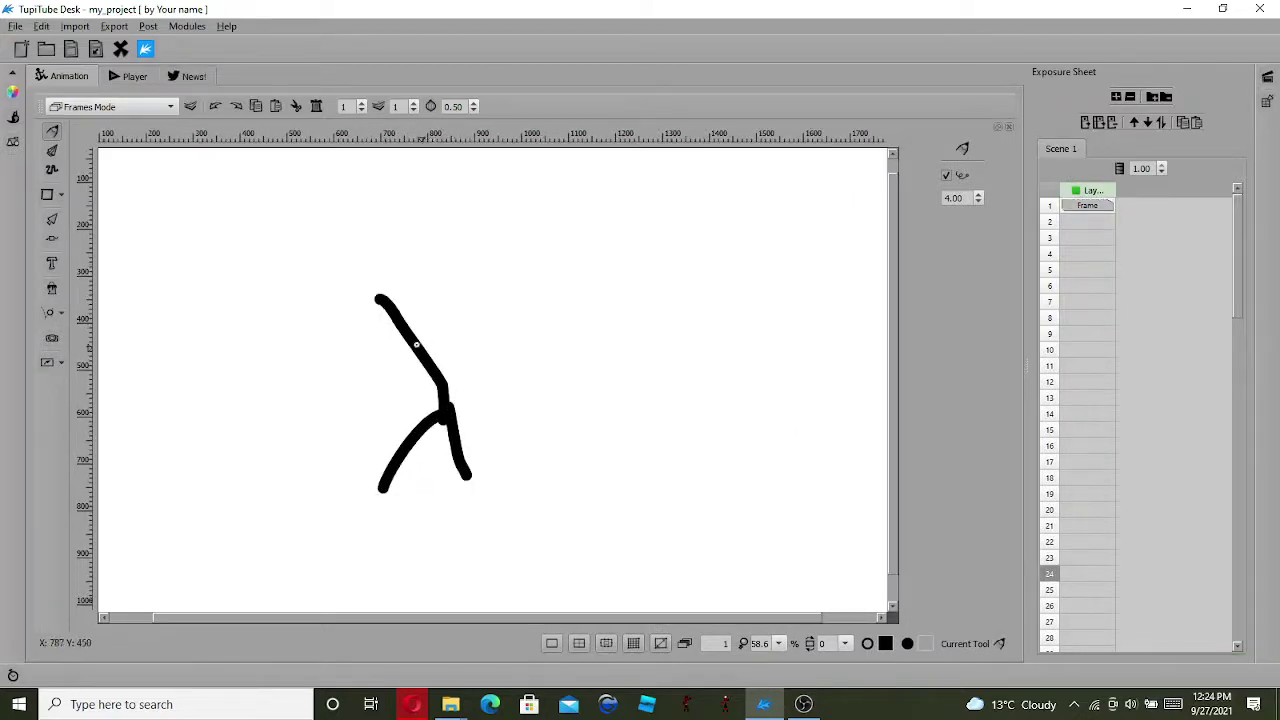
{"action": "left_click_drag", "start_coordinate": [416, 346], "coordinate": [398, 404]}
{"action": "left_click_drag", "start_coordinate": [417, 336], "coordinate": [381, 371]}
{"action": "mouse_move", "coordinate": [379, 294]}
{"action": "left_mouse_down"}
{"action": "mouse_move", "coordinate": [431, 229]}
{"action": "mouse_move", "coordinate": [347, 294]}
{"action": "mouse_move", "coordinate": [430, 278]}
{"action": "left_mouse_up"}
{"action": "mouse_move", "coordinate": [485, 330]}
{"action": "left_mouse_down"}
{"action": "mouse_move", "coordinate": [576, 494]}
{"action": "mouse_move", "coordinate": [525, 545]}
{"action": "left_mouse_up"}
{"action": "mouse_move", "coordinate": [527, 496]}
{"action": "left_mouse_down"}
{"action": "mouse_move", "coordinate": [602, 499]}
{"action": "mouse_move", "coordinate": [672, 594]}
{"action": "left_mouse_up"}
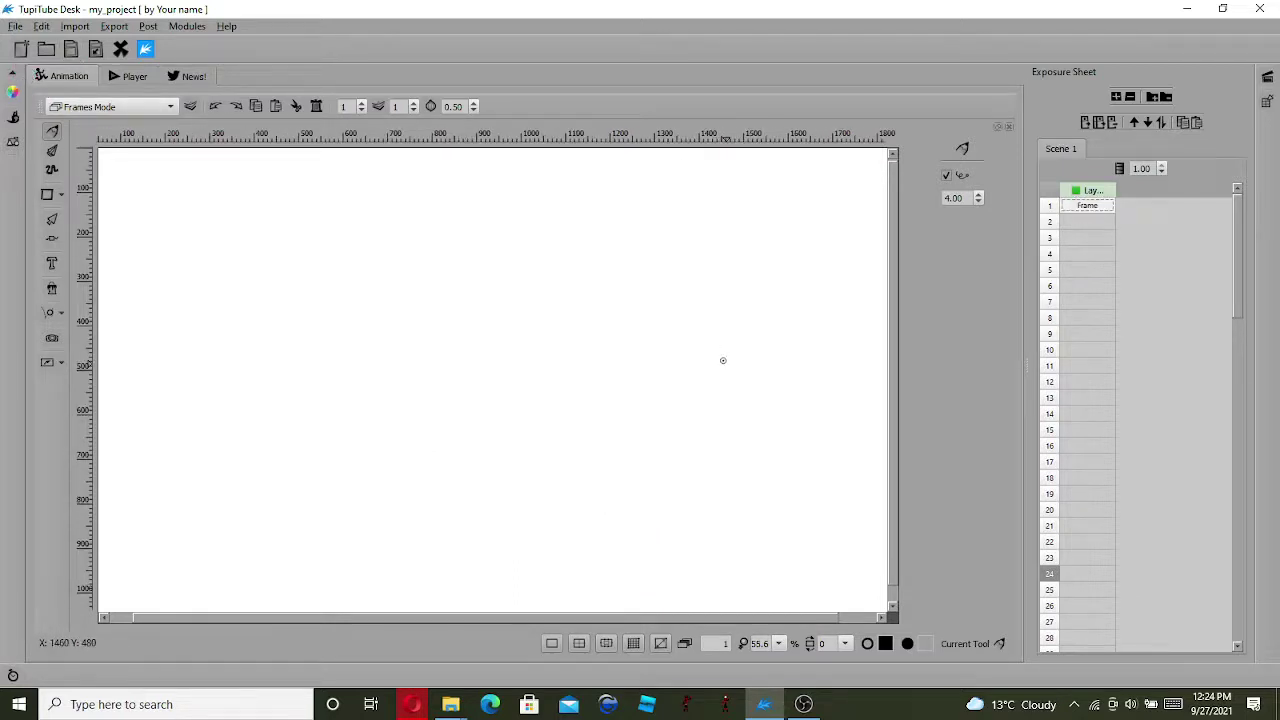
Step: Draw a headless stick figure with torso, legs and arms near the right edge of the canvas on frame 1
{"action": "mouse_move", "coordinate": [727, 328]}
{"action": "left_mouse_down"}
{"action": "mouse_move", "coordinate": [757, 405]}
{"action": "mouse_move", "coordinate": [716, 462]}
{"action": "mouse_move", "coordinate": [699, 542]}
{"action": "left_mouse_up"}
{"action": "left_click_drag", "start_coordinate": [750, 416], "coordinate": [769, 512]}
{"action": "mouse_move", "coordinate": [736, 356]}
{"action": "left_mouse_down"}
{"action": "mouse_move", "coordinate": [708, 468]}
{"action": "mouse_move", "coordinate": [798, 412]}
{"action": "left_mouse_up"}
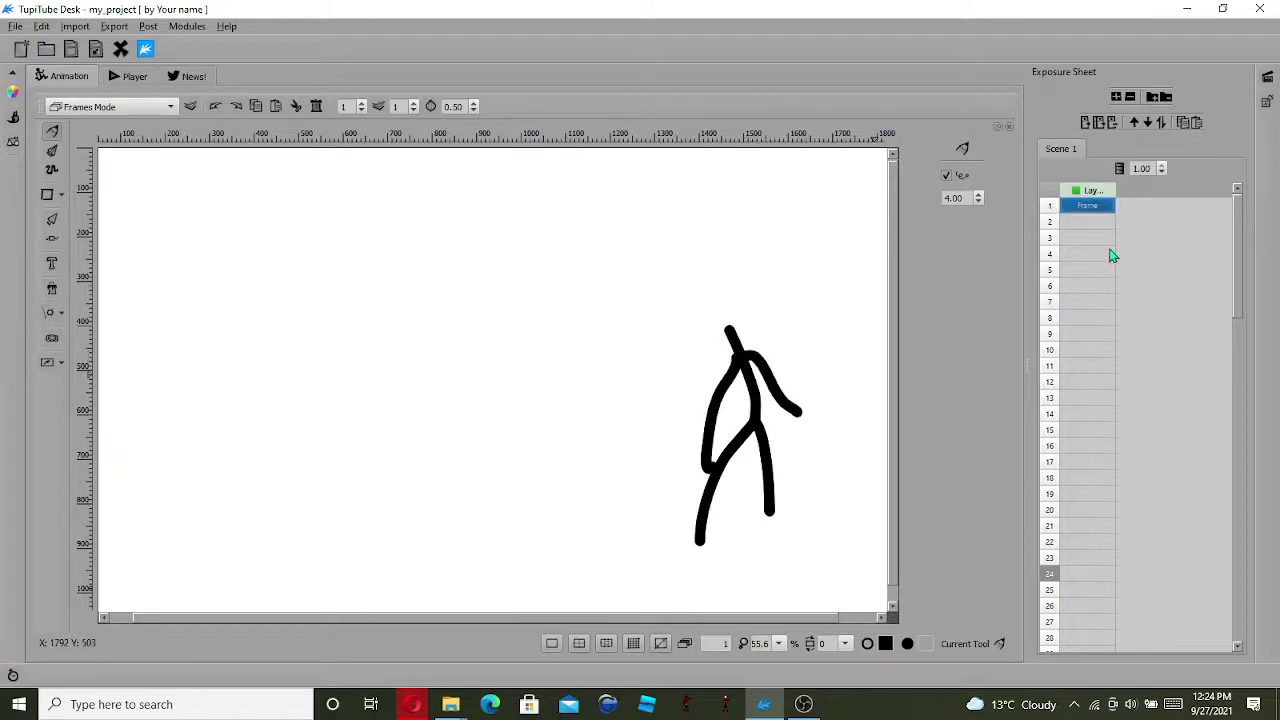
Step: Add frame 2 and draw the stick figure's torso, closer-set legs and arm slightly shifted over the onion skin
{"action": "left_click", "coordinate": [1092, 221]}
{"action": "left_click_drag", "start_coordinate": [731, 340], "coordinate": [697, 507]}
{"action": "left_click_drag", "start_coordinate": [727, 422], "coordinate": [733, 508]}
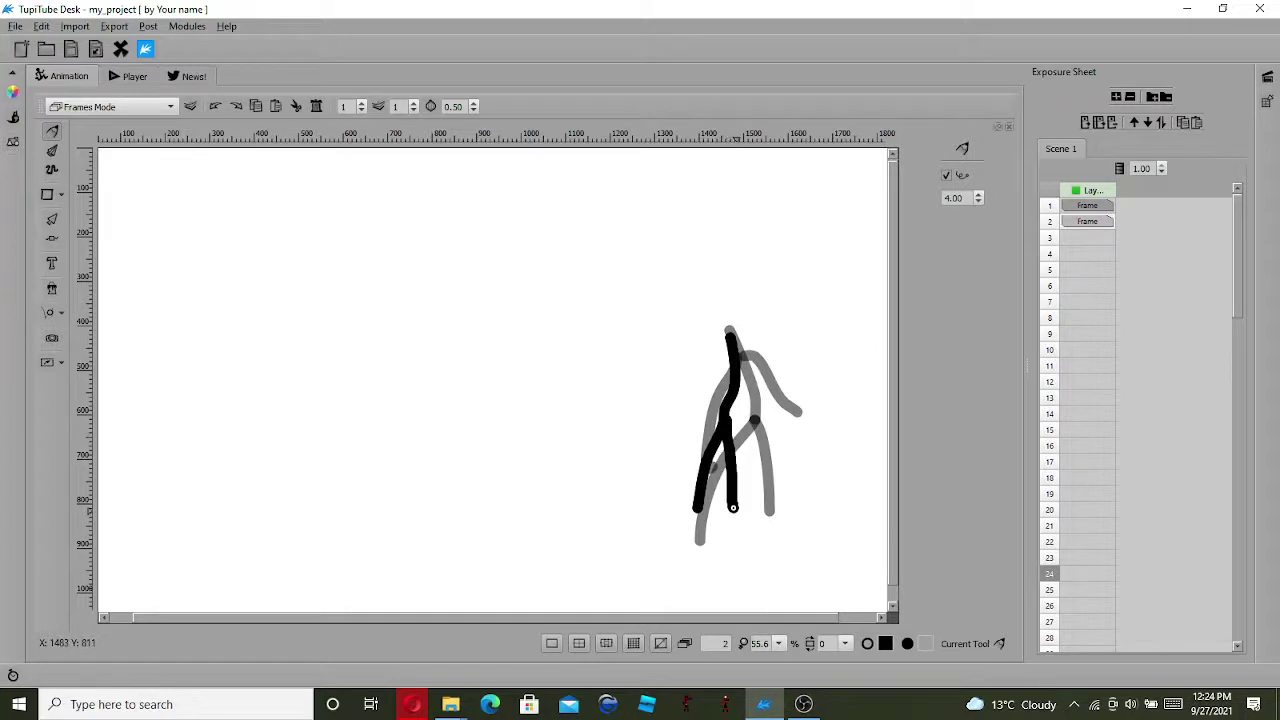
{"action": "left_click_drag", "start_coordinate": [733, 362], "coordinate": [681, 380]}
Step: Add frame 3 and draw the stick figure's next walking pose with torso, legs, both arms and a tilted oval head
{"action": "mouse_move", "coordinate": [728, 338]}
{"action": "left_mouse_down"}
{"action": "mouse_move", "coordinate": [728, 295]}
{"action": "mouse_move", "coordinate": [728, 406]}
{"action": "mouse_move", "coordinate": [705, 492]}
{"action": "left_mouse_up"}
{"action": "left_click", "coordinate": [1080, 237]}
{"action": "left_click_drag", "start_coordinate": [727, 412], "coordinate": [750, 507]}
{"action": "left_click_drag", "start_coordinate": [709, 407], "coordinate": [684, 425]}
{"action": "left_click_drag", "start_coordinate": [729, 384], "coordinate": [770, 432]}
{"action": "mouse_move", "coordinate": [713, 339]}
{"action": "left_mouse_down"}
{"action": "mouse_move", "coordinate": [751, 300]}
{"action": "mouse_move", "coordinate": [721, 339]}
{"action": "left_mouse_up"}
Step: Add frame 4 and draw the stick figure's torso, wider-spread legs and both arms over the onion skin of frame 3
{"action": "left_click", "coordinate": [1066, 254]}
{"action": "mouse_move", "coordinate": [695, 343]}
{"action": "left_mouse_down"}
{"action": "mouse_move", "coordinate": [726, 411]}
{"action": "mouse_move", "coordinate": [689, 500]}
{"action": "left_mouse_up"}
{"action": "left_click_drag", "start_coordinate": [729, 405], "coordinate": [757, 524]}
{"action": "left_click_drag", "start_coordinate": [708, 371], "coordinate": [699, 423]}
{"action": "left_click_drag", "start_coordinate": [722, 370], "coordinate": [764, 427]}
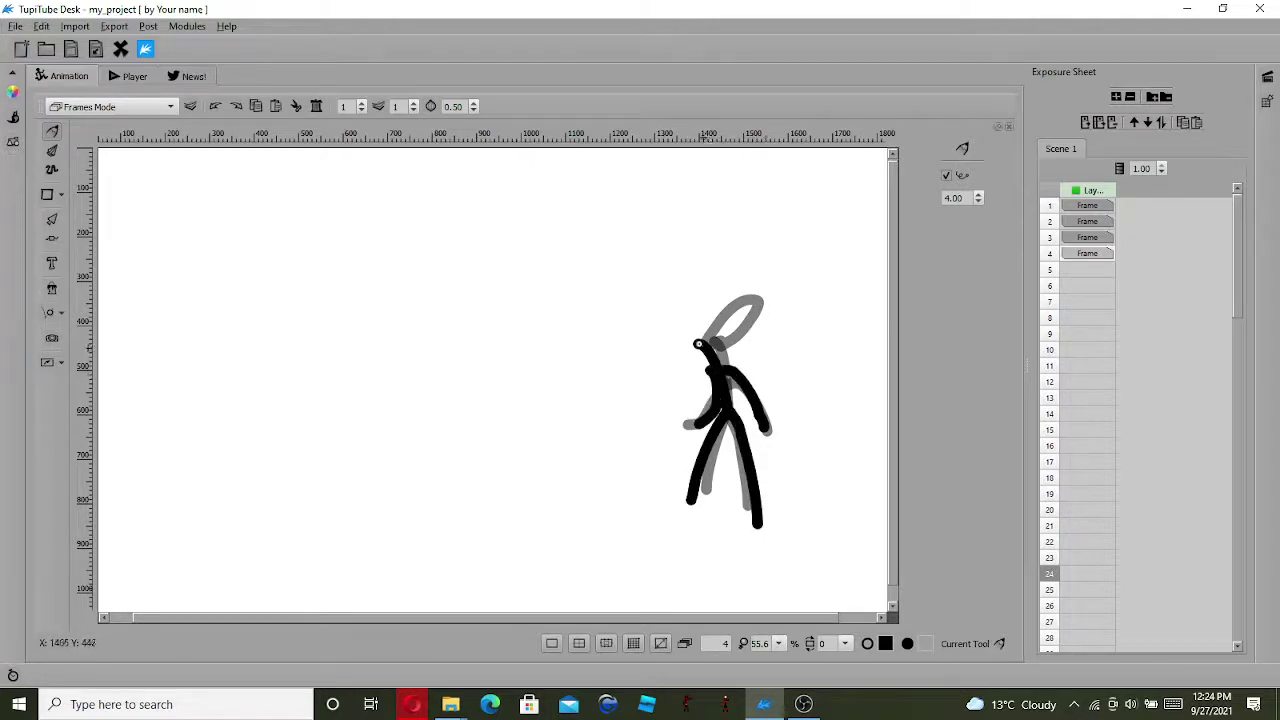